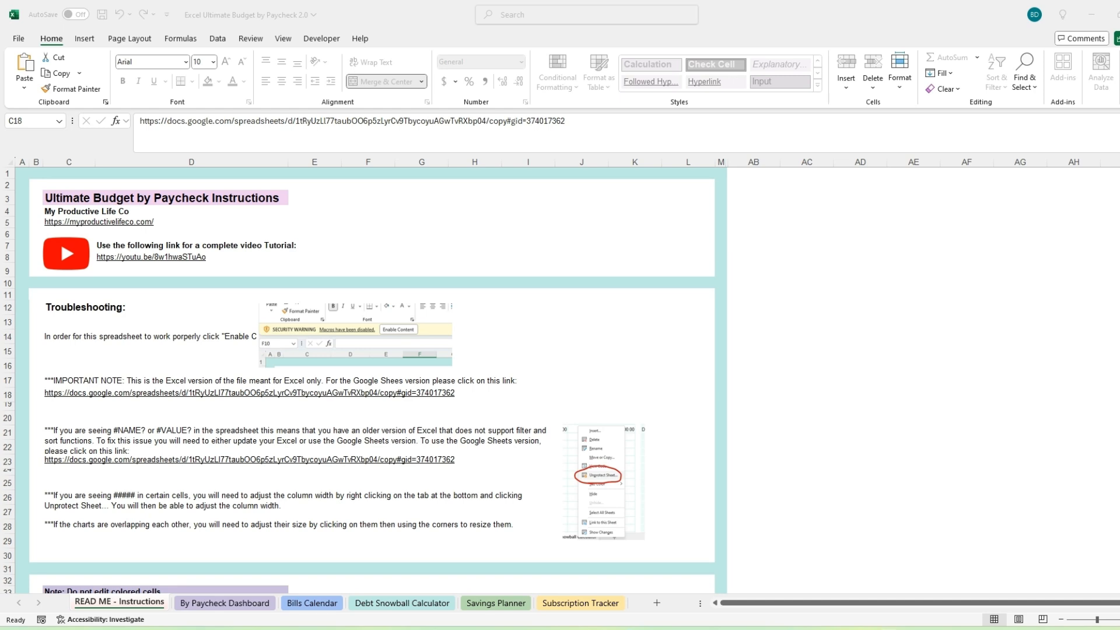
{"action": "scroll", "coordinate": [372, 376], "scroll_direction": "down", "scroll_amount": 10}
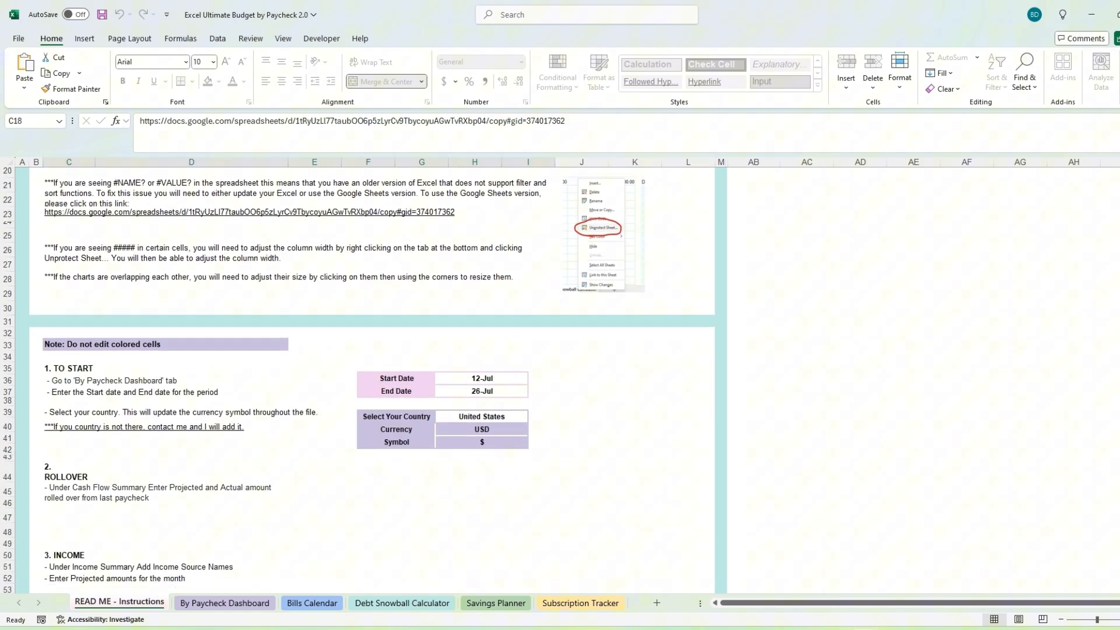
{"action": "scroll", "coordinate": [371, 377], "scroll_direction": "down", "scroll_amount": 3}
{"action": "scroll", "coordinate": [372, 377], "scroll_direction": "down", "scroll_amount": 3}
{"action": "scroll", "coordinate": [372, 377], "scroll_direction": "down", "scroll_amount": 3}
{"action": "scroll", "coordinate": [372, 377], "scroll_direction": "down", "scroll_amount": 3}
{"action": "scroll", "coordinate": [372, 376], "scroll_direction": "down", "scroll_amount": 3}
{"action": "scroll", "coordinate": [372, 377], "scroll_direction": "down", "scroll_amount": 3}
{"action": "scroll", "coordinate": [372, 376], "scroll_direction": "down", "scroll_amount": 3}
{"action": "scroll", "coordinate": [372, 376], "scroll_direction": "down", "scroll_amount": 3}
{"action": "scroll", "coordinate": [372, 376], "scroll_direction": "down", "scroll_amount": 3}
{"action": "scroll", "coordinate": [371, 376], "scroll_direction": "up", "scroll_amount": 8}
{"action": "scroll", "coordinate": [372, 376], "scroll_direction": "up", "scroll_amount": 10}
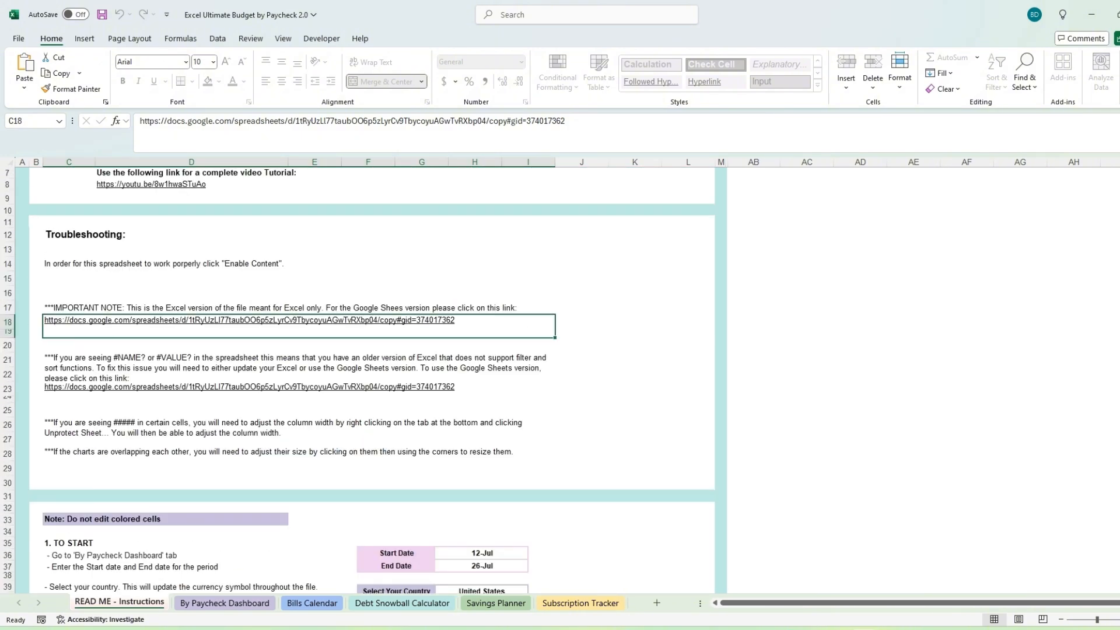
{"action": "scroll", "coordinate": [372, 376], "scroll_direction": "up", "scroll_amount": 5}
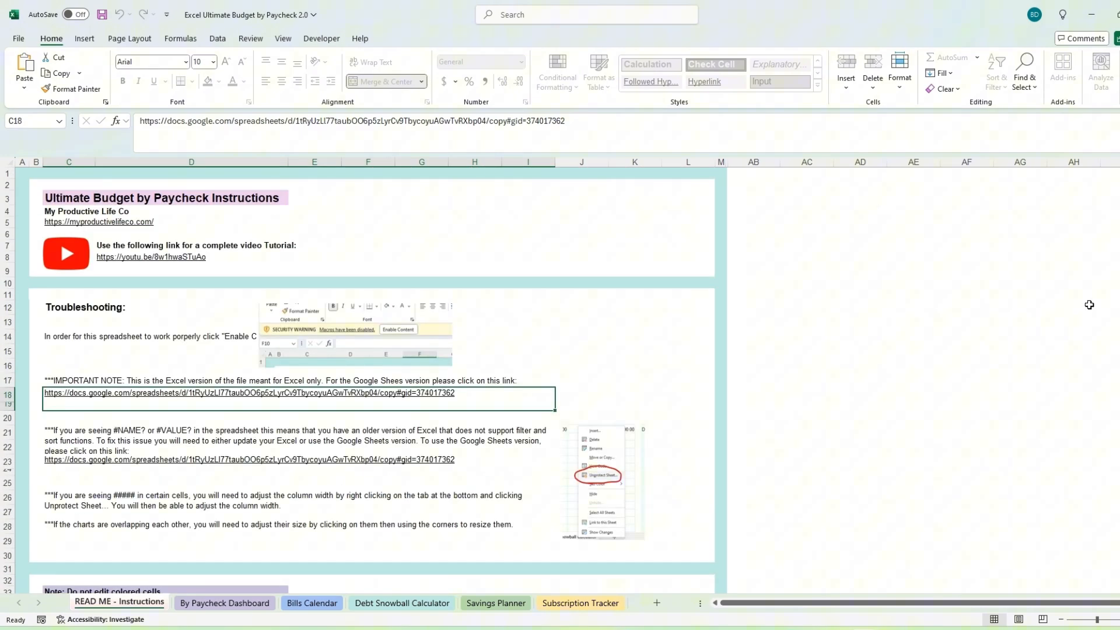
- Follow the myproductivelifeco.com link and open the store's Contact Us page from the footer
{"action": "left_click", "coordinate": [102, 224]}
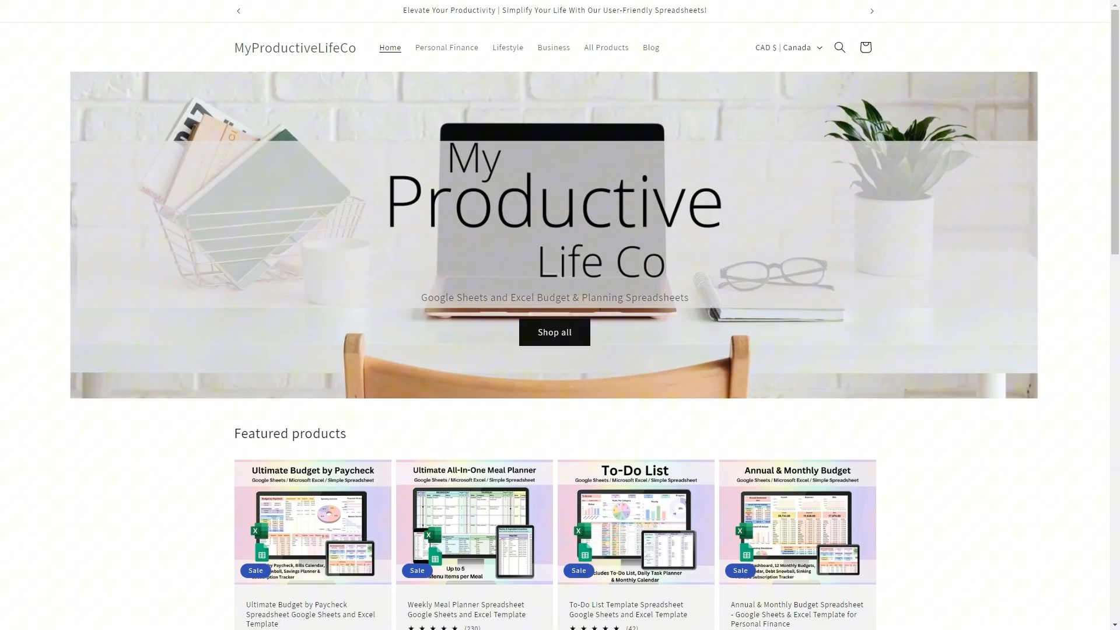
{"action": "left_click_drag", "start_coordinate": [1115, 130], "coordinate": [1115, 490]}
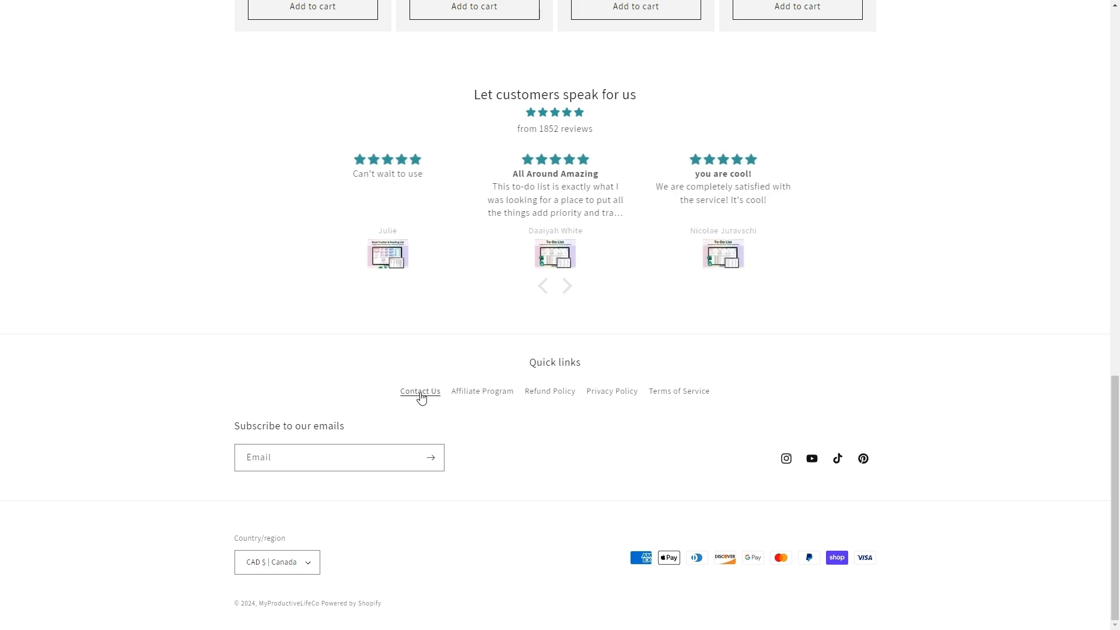
{"action": "left_click", "coordinate": [421, 396]}
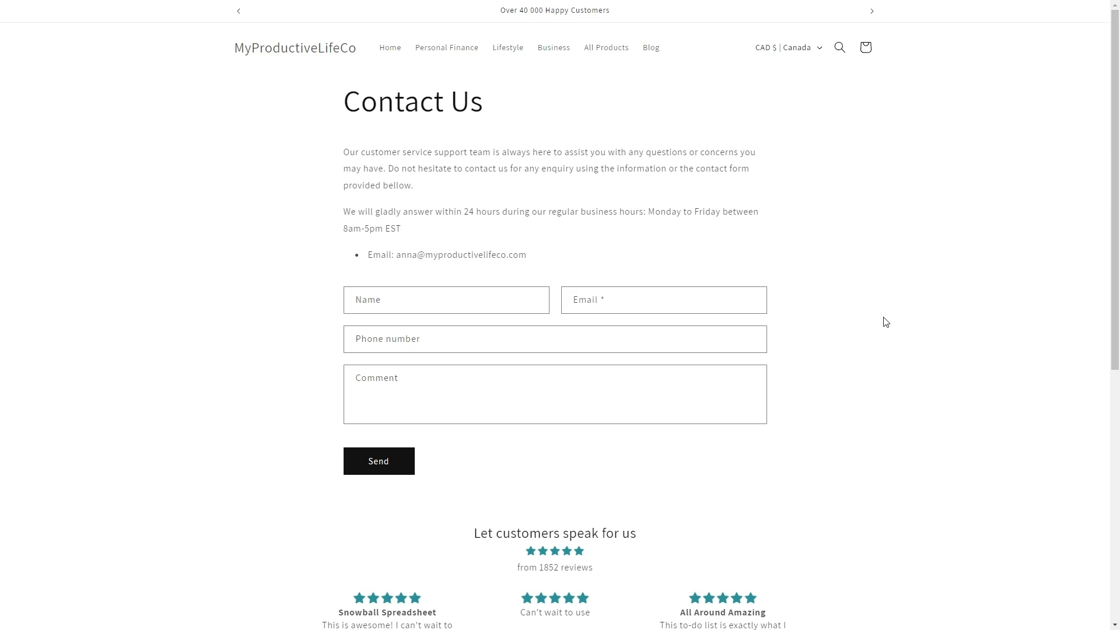
- Switch back to the Excel workbook and review the READ ME notes section
{"action": "key", "text": "alt+Tab"}
{"action": "scroll", "coordinate": [560, 350], "scroll_direction": "down", "scroll_amount": 6}
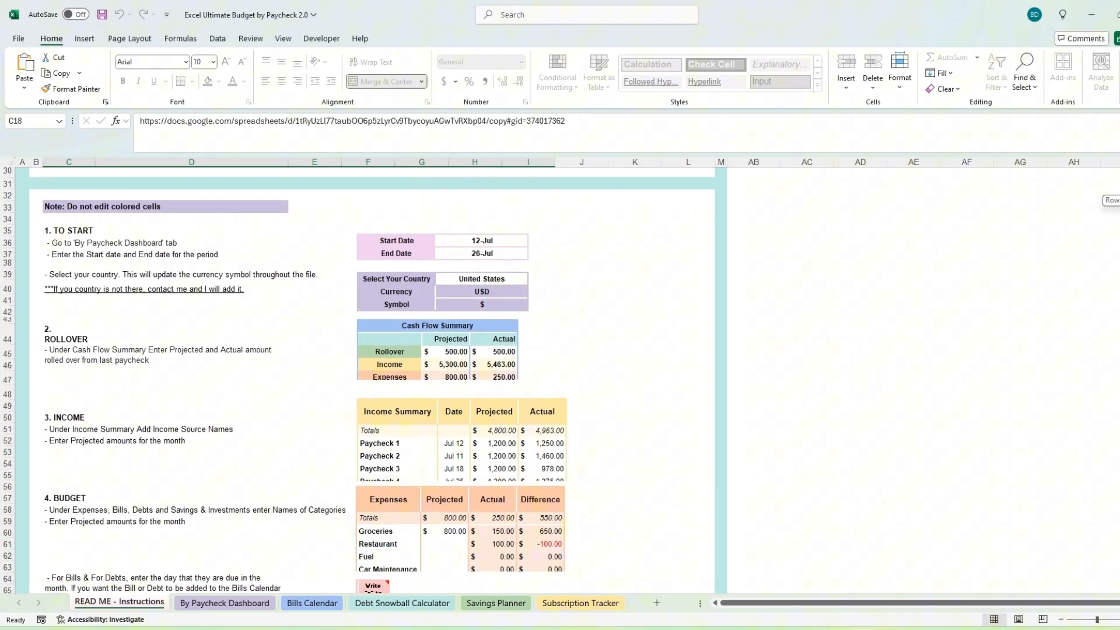
{"action": "left_click_drag", "start_coordinate": [198, 229], "coordinate": [9, 203]}
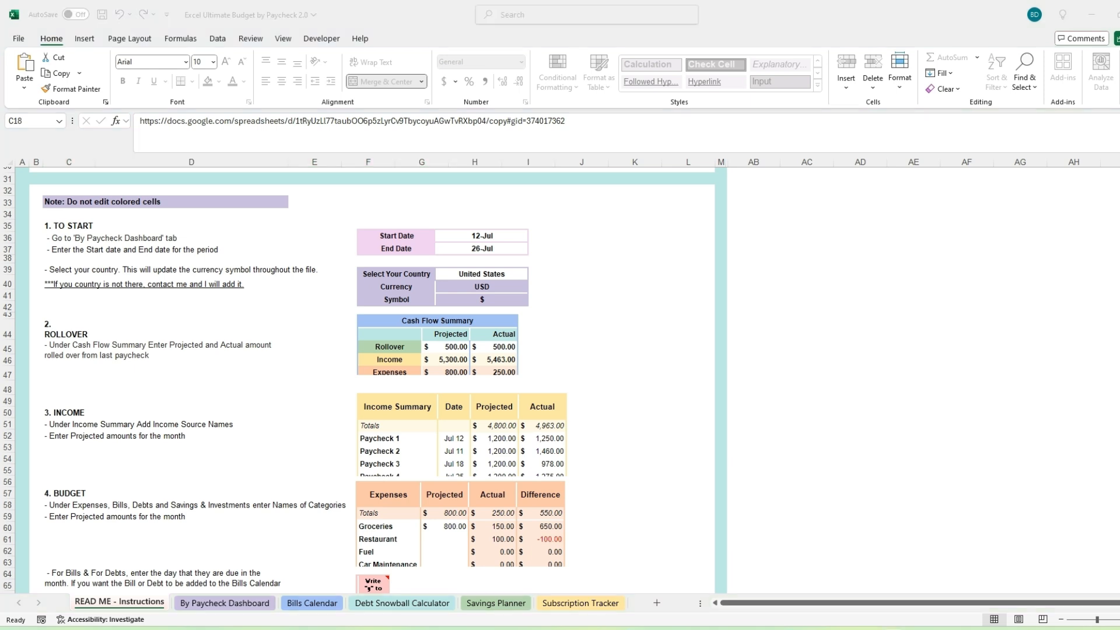
{"action": "scroll", "coordinate": [372, 376], "scroll_direction": "up", "scroll_amount": 5}
{"action": "scroll", "coordinate": [372, 376], "scroll_direction": "up", "scroll_amount": 5}
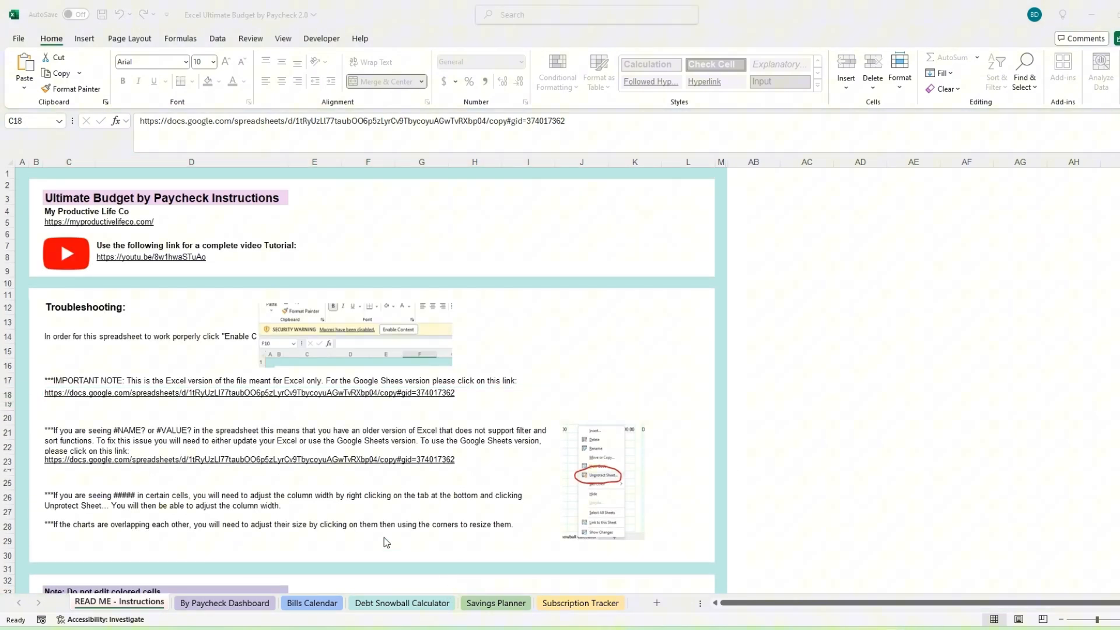
{"action": "left_click", "coordinate": [111, 606]}
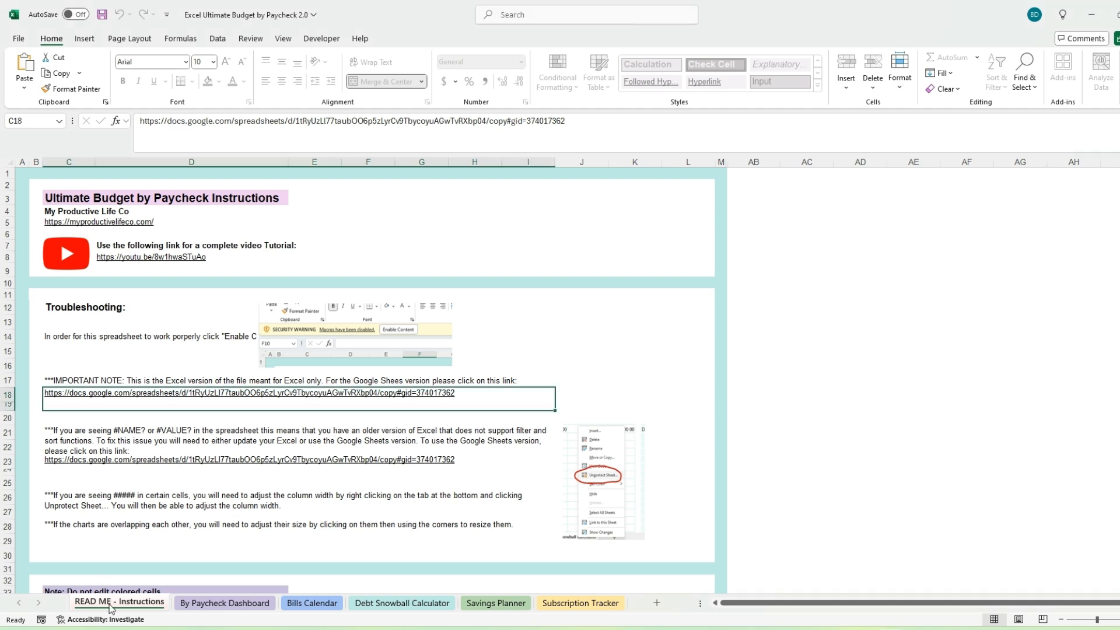
{"action": "right_click", "coordinate": [111, 606]}
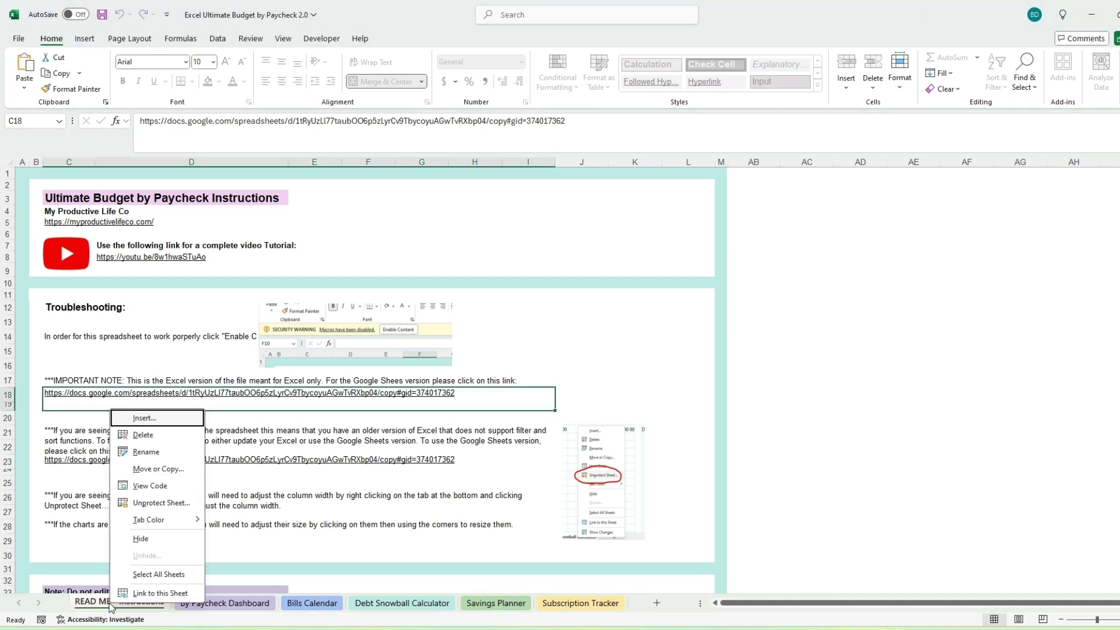
{"action": "left_click", "coordinate": [147, 505]}
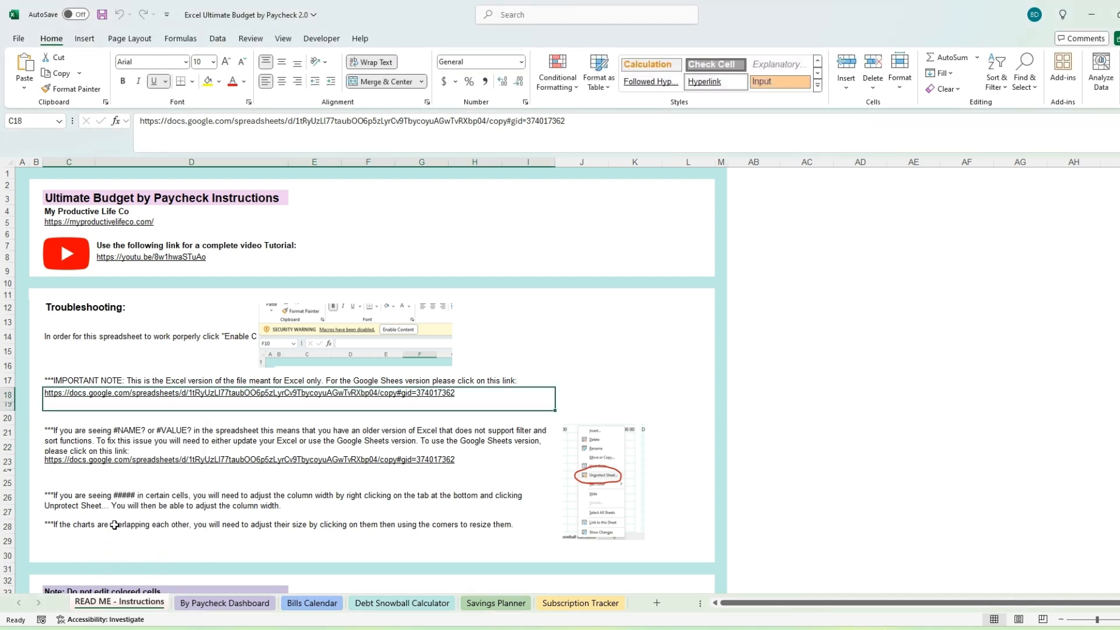
{"action": "left_click", "coordinate": [112, 341]}
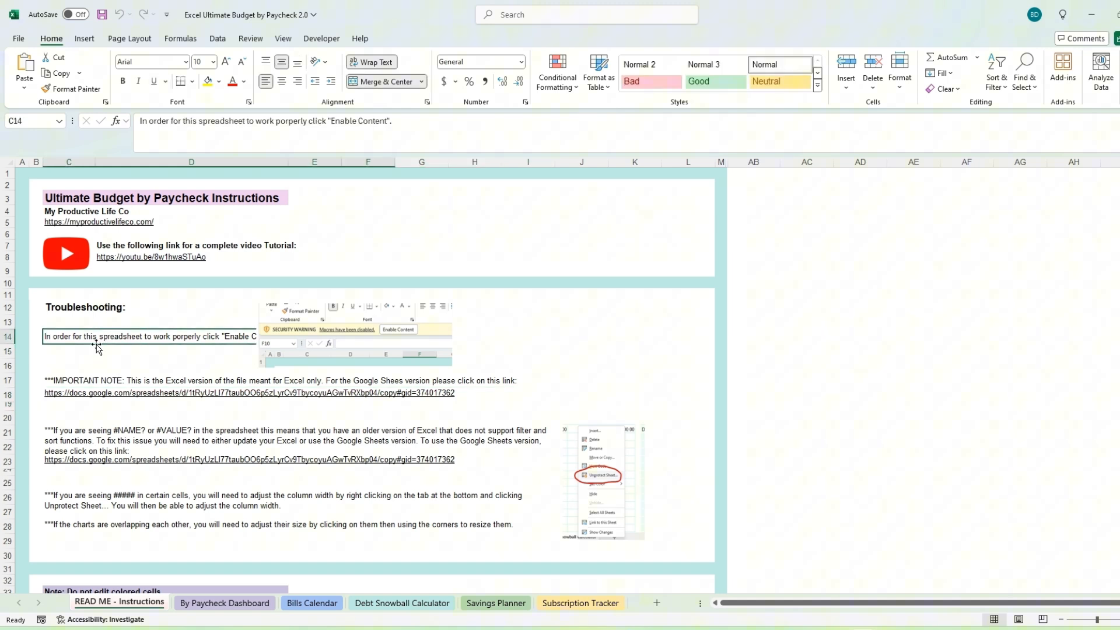
{"action": "type", "text": "sdfg"}
{"action": "left_click", "coordinate": [89, 362]}
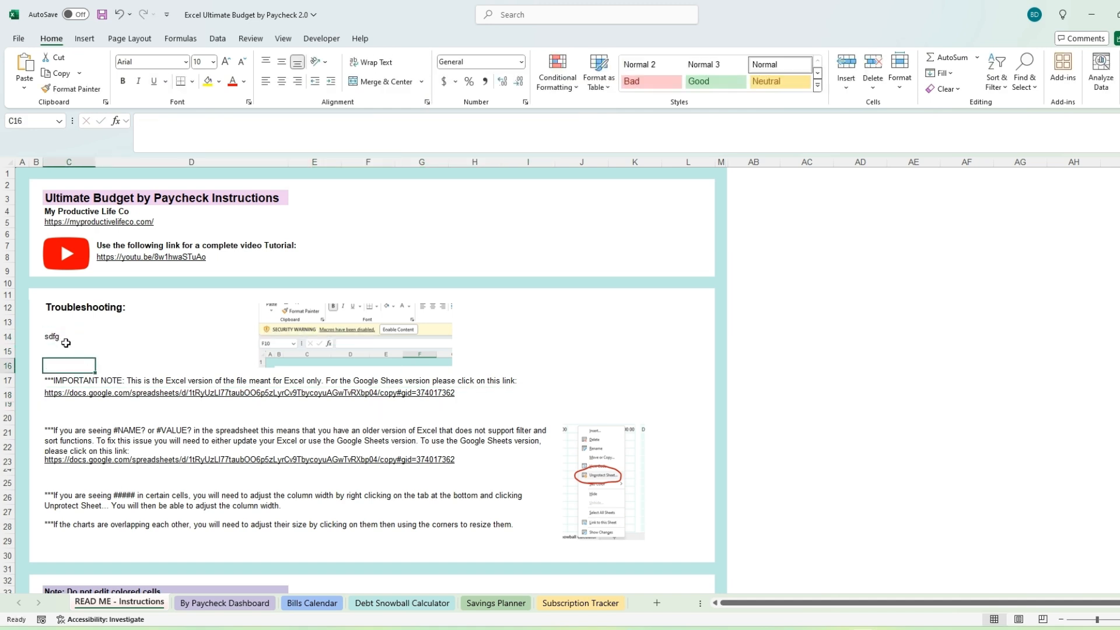
{"action": "key", "text": "ctrl+z"}
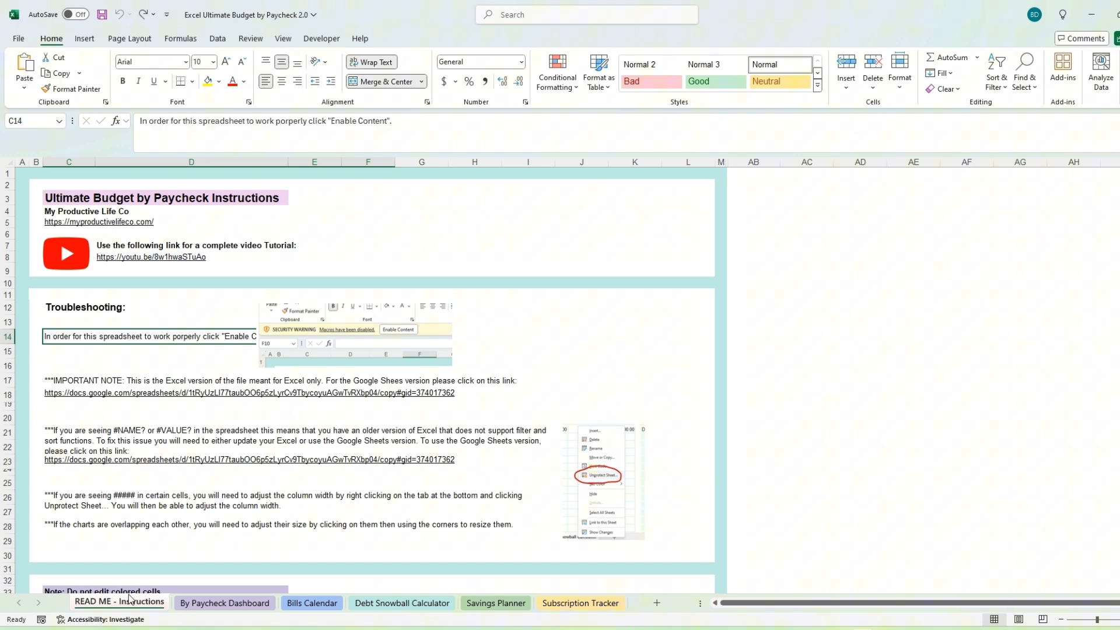
{"action": "right_click", "coordinate": [128, 603]}
{"action": "left_click", "coordinate": [168, 502]}
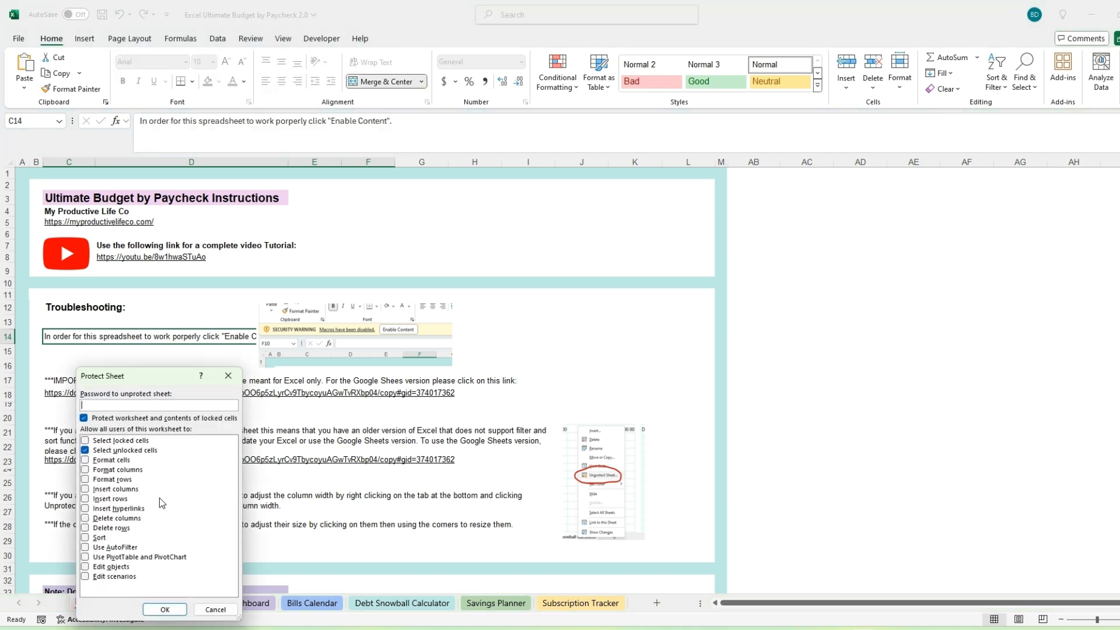
{"action": "left_click", "coordinate": [164, 608]}
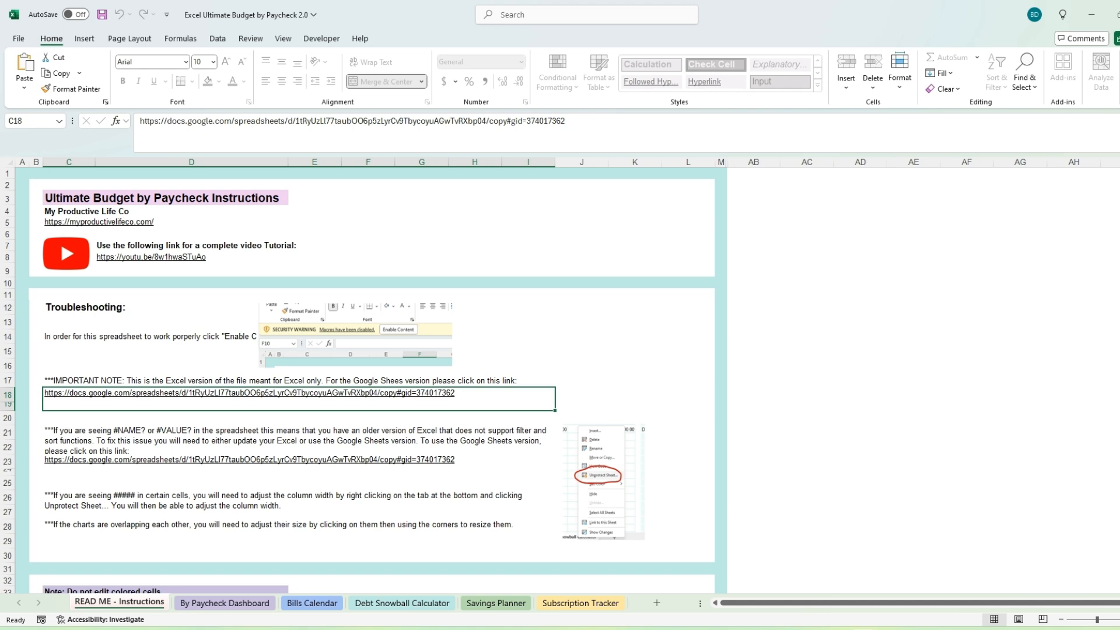
- Browse the By Paycheck Dashboard, Bills Calendar, Debt Snowball Calculator and Savings Planner sheets
{"action": "left_click", "coordinate": [224, 602]}
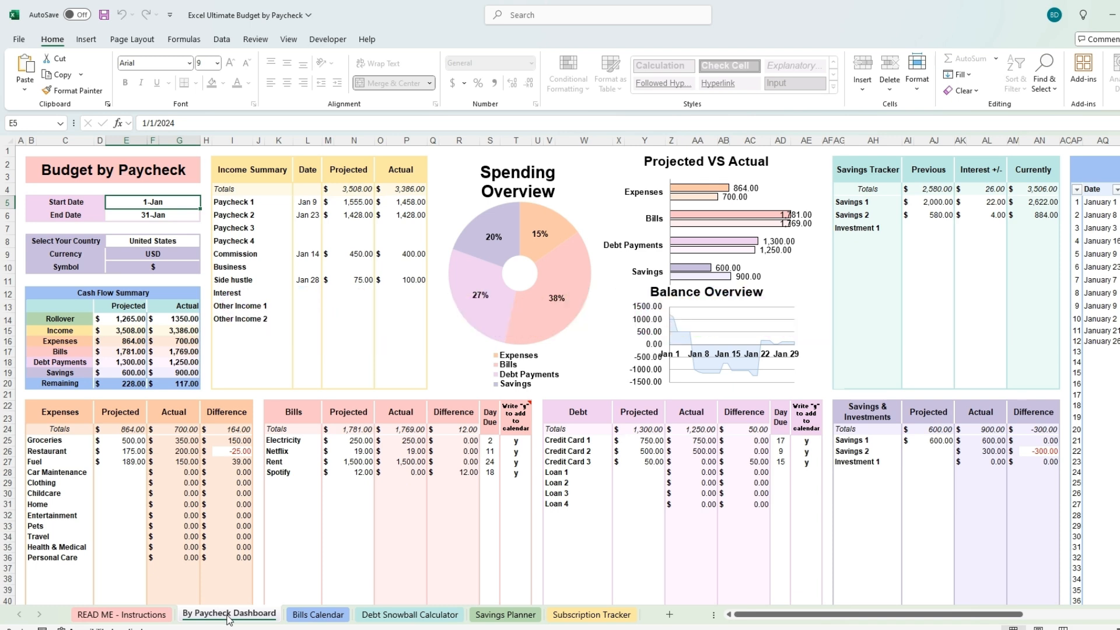
{"action": "left_click", "coordinate": [314, 614]}
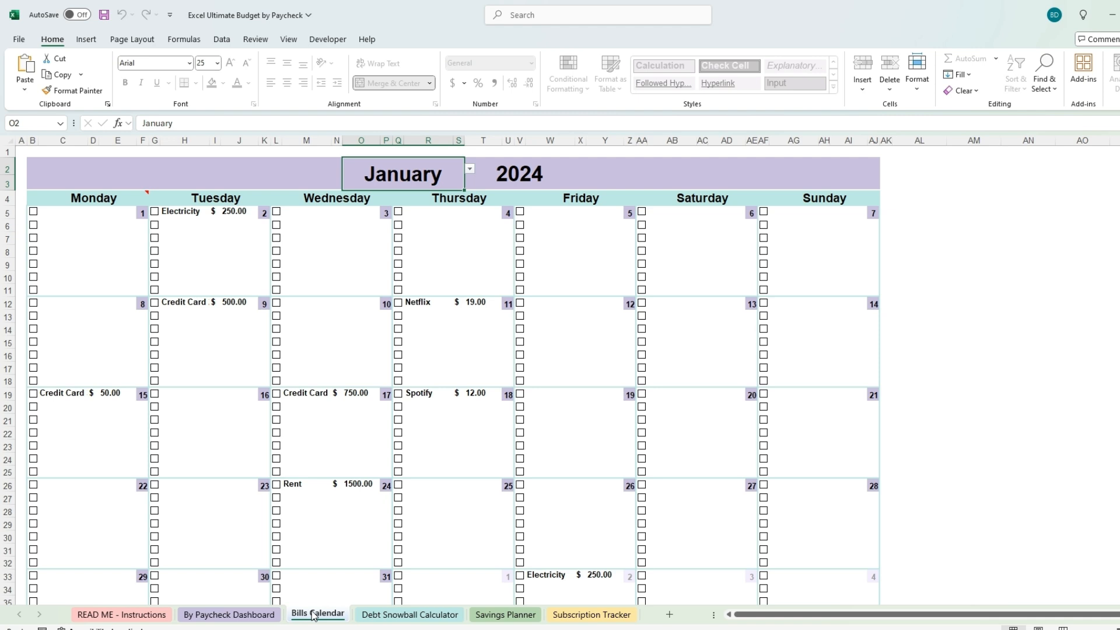
{"action": "left_click", "coordinate": [408, 615]}
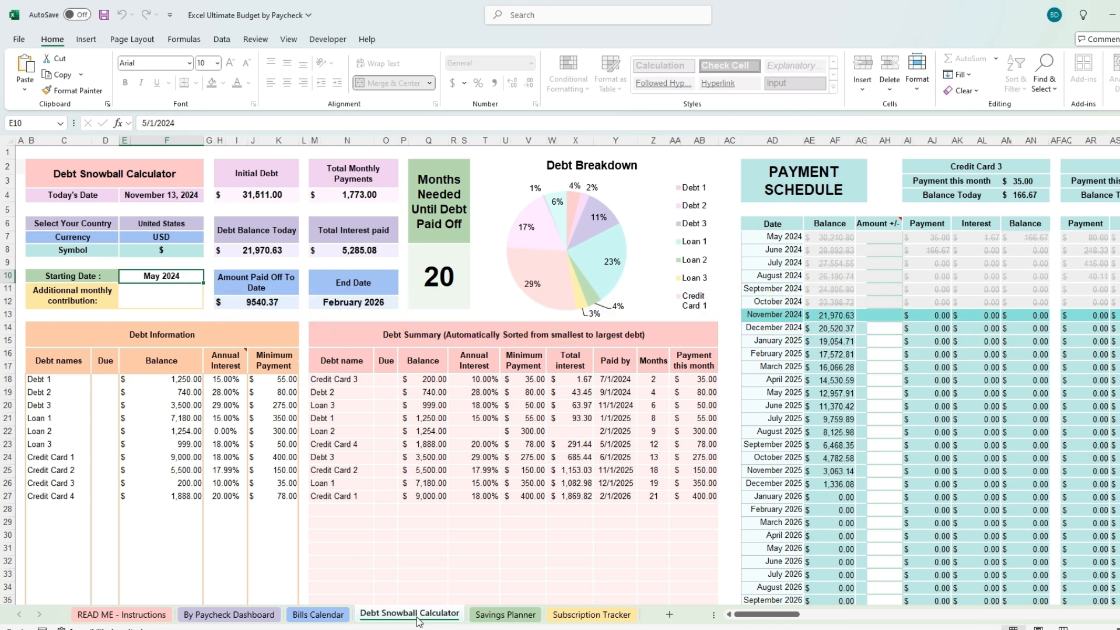
{"action": "left_click", "coordinate": [505, 615]}
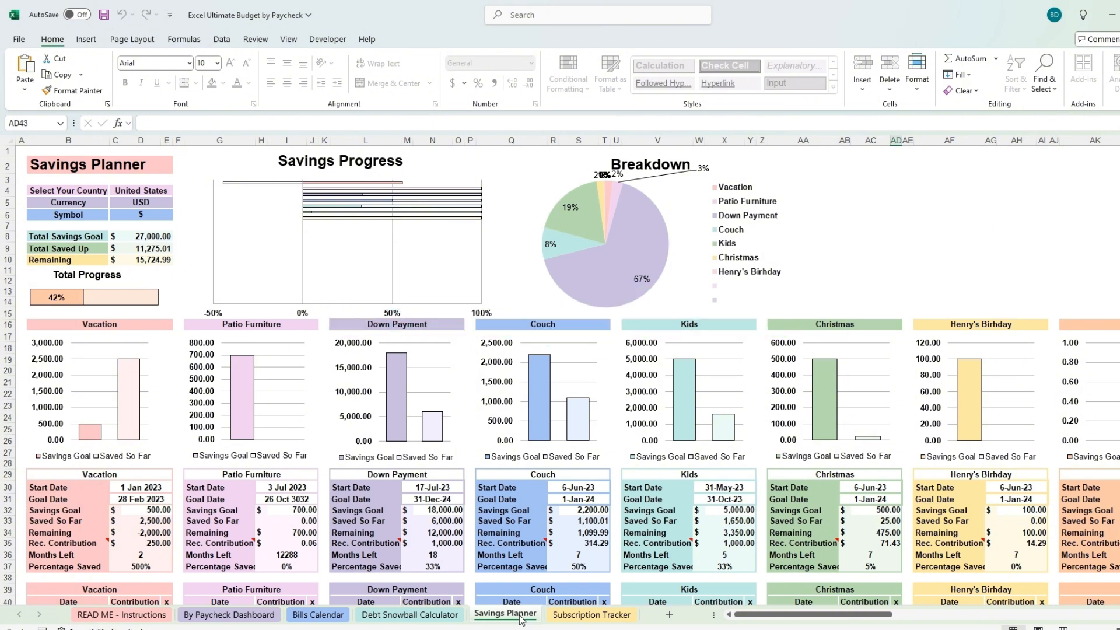
- Switch to the Subscription Tracker sheet
{"action": "left_click", "coordinate": [581, 615]}
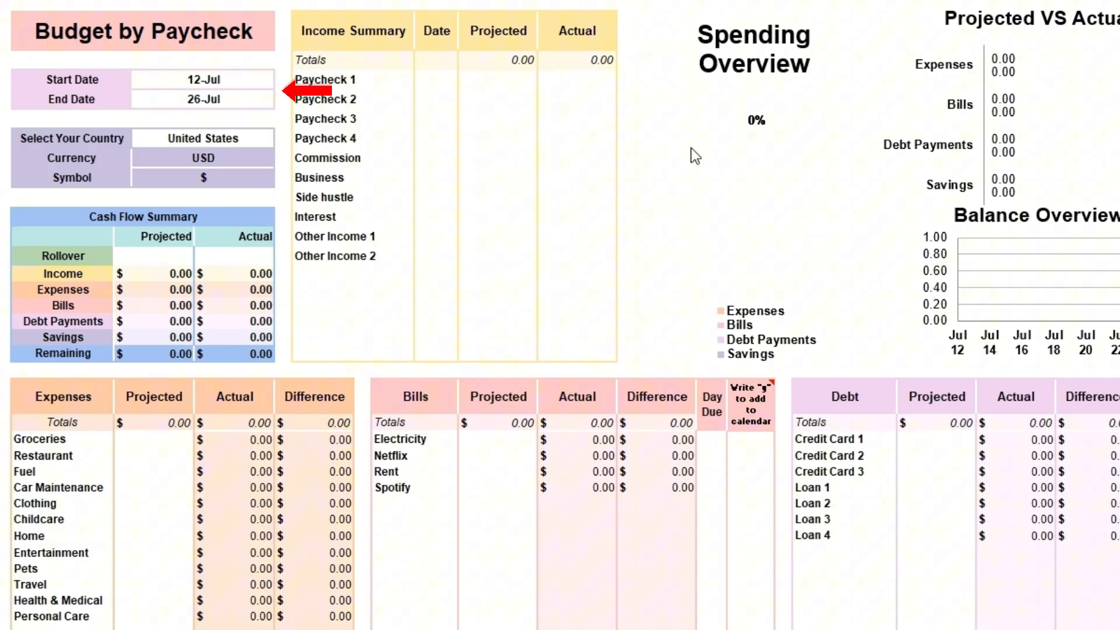
- Set Start Date 1-Jan and End Date 31-Jan, leaving the country as United States
{"action": "left_click", "coordinate": [191, 80]}
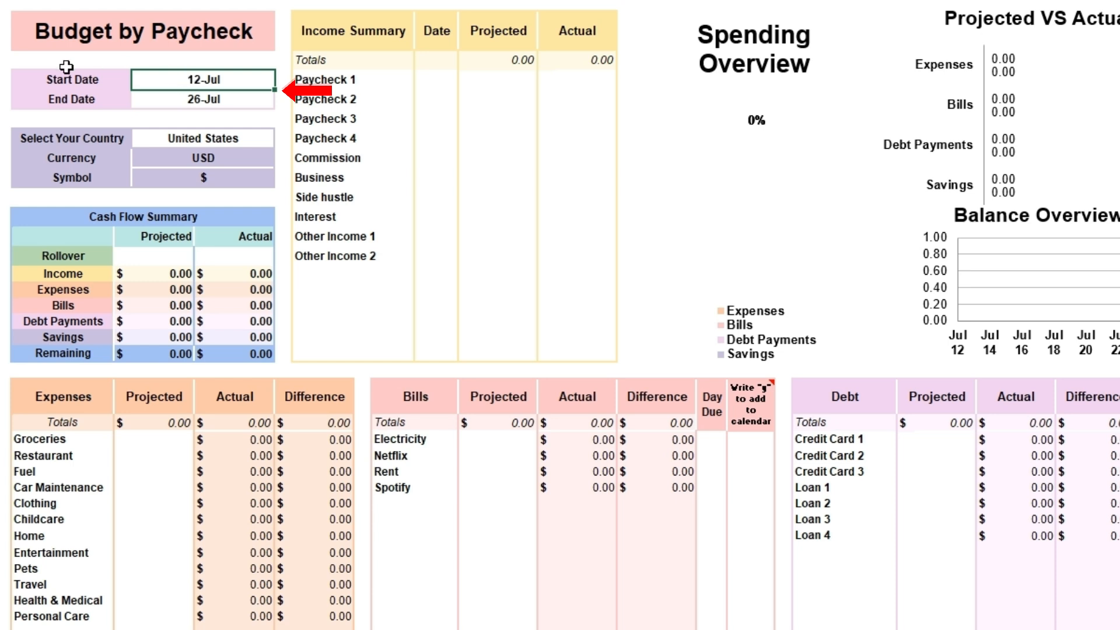
{"action": "type", "text": "jan1"}
{"action": "key", "text": "Return"}
{"action": "key", "text": "Down"}
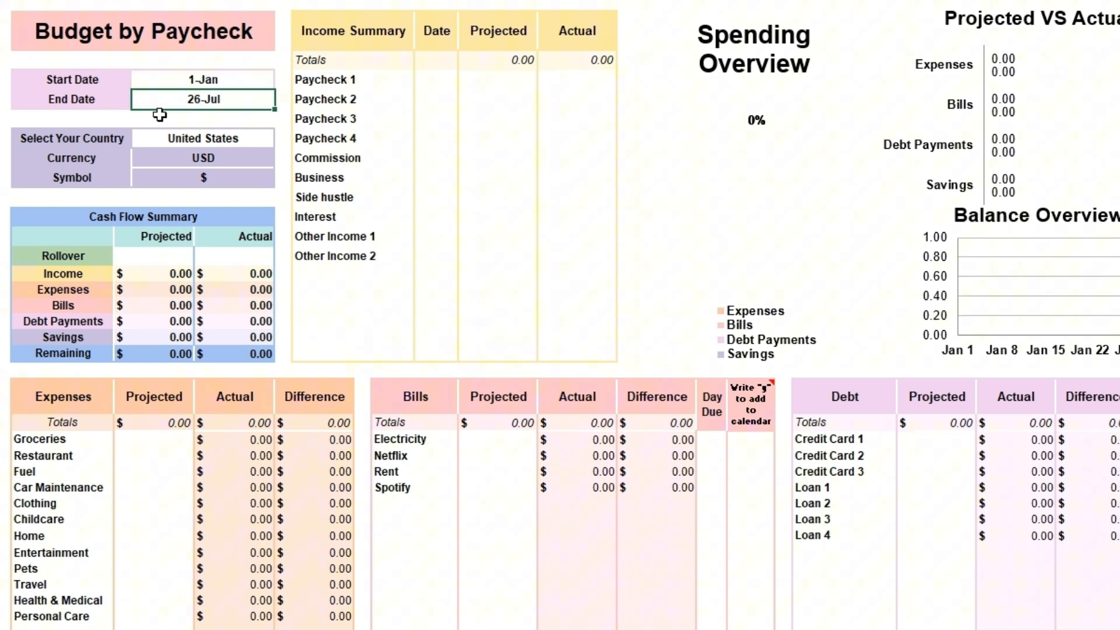
{"action": "type", "text": "jan31"}
{"action": "key", "text": "Return"}
{"action": "left_click", "coordinate": [280, 139]}
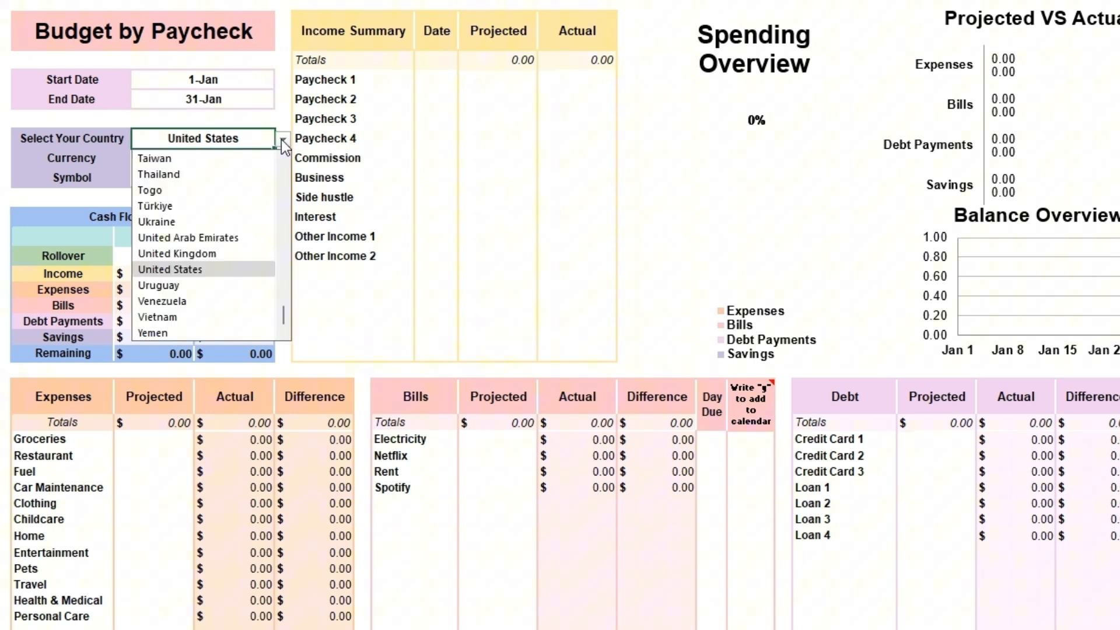
{"action": "left_click_drag", "start_coordinate": [283, 314], "coordinate": [285, 162]}
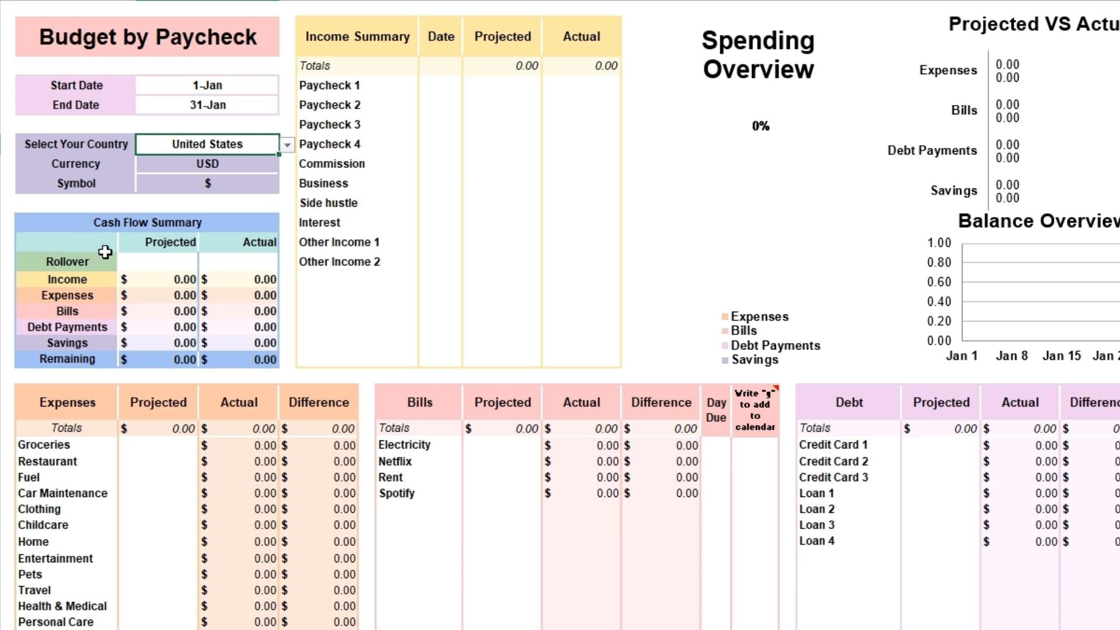
- Enter a 1,265 rollover in both the Projected and Actual Cash Flow Summary cells
{"action": "left_click", "coordinate": [156, 262]}
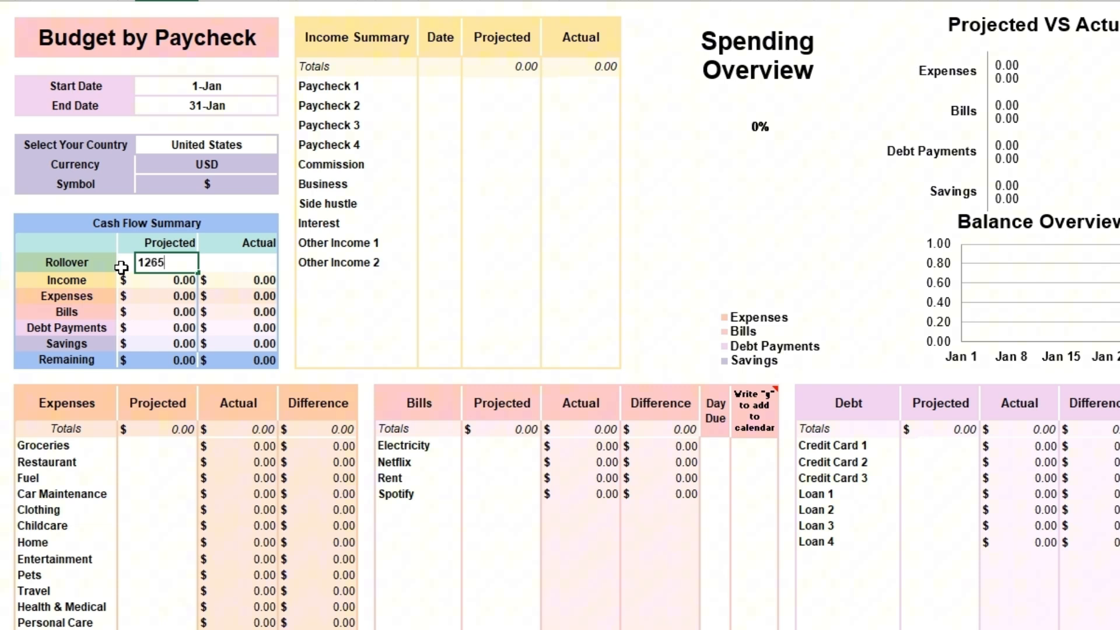
{"action": "left_click", "coordinate": [249, 263]}
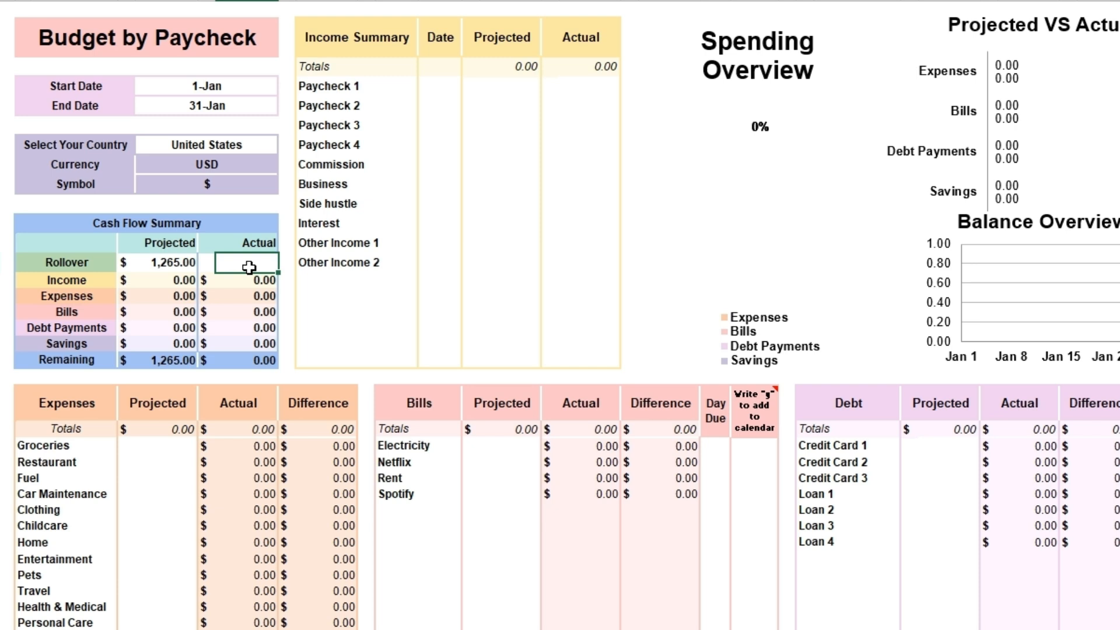
{"action": "double_click", "coordinate": [249, 266]}
{"action": "left_click", "coordinate": [450, 83]}
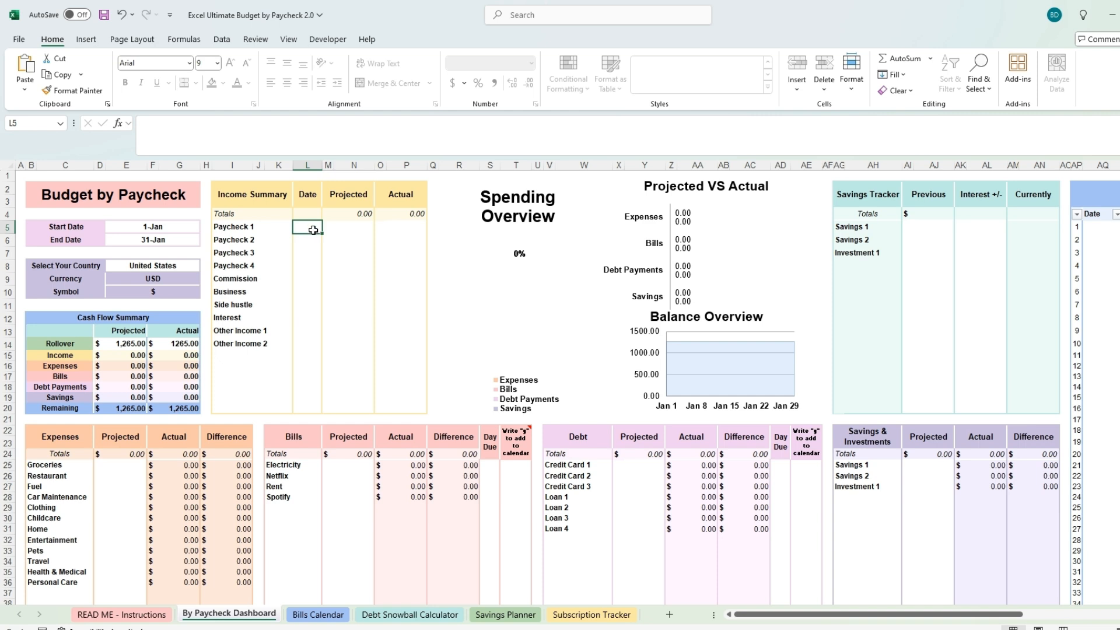
{"action": "type", "text": "jan 3"}
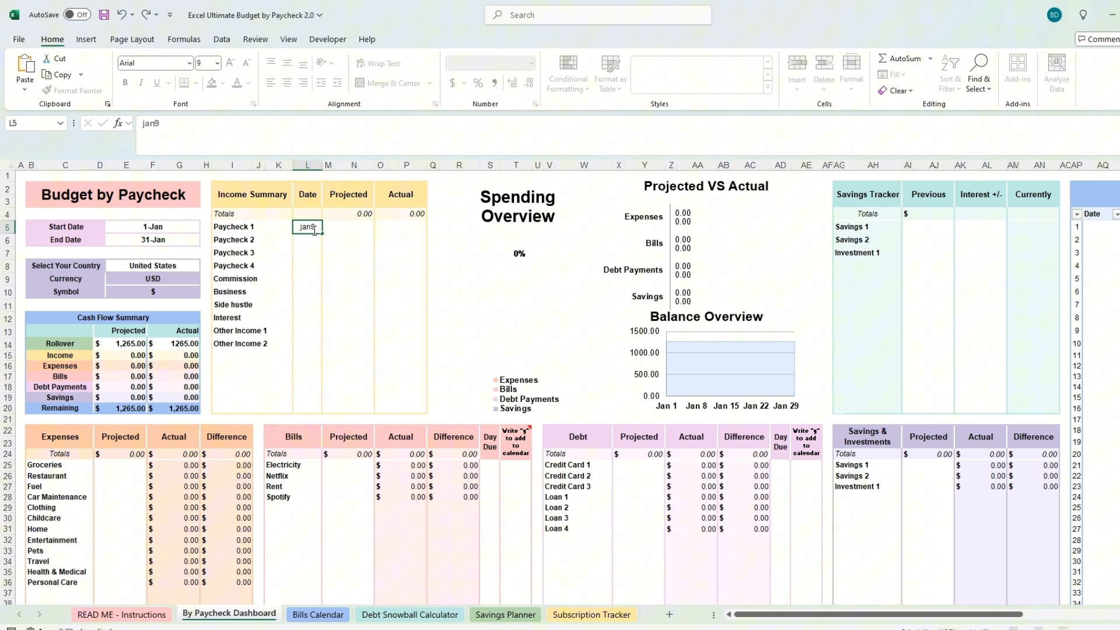
- Enter dates and projected amounts for Paycheck 1, Paycheck 2, Commission and Side hustle, totalling 3,508
{"action": "key", "text": "Tab"}
{"action": "type", "text": "1555"}
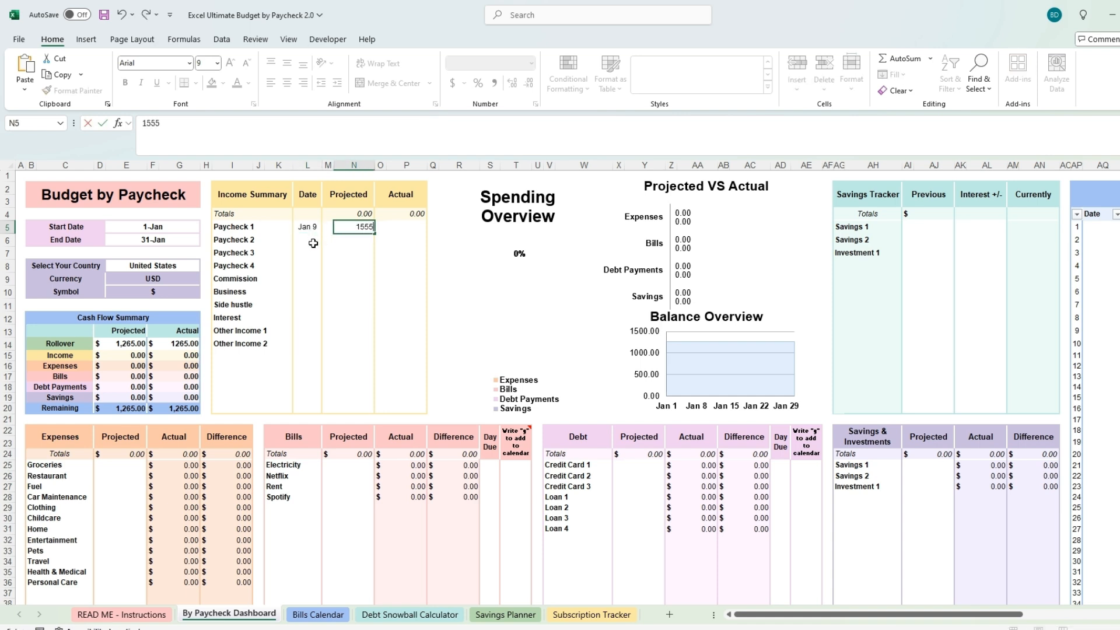
{"action": "left_click", "coordinate": [311, 241]}
{"action": "type", "text": "jan23"}
{"action": "left_click", "coordinate": [349, 240]}
{"action": "type", "text": "1428"}
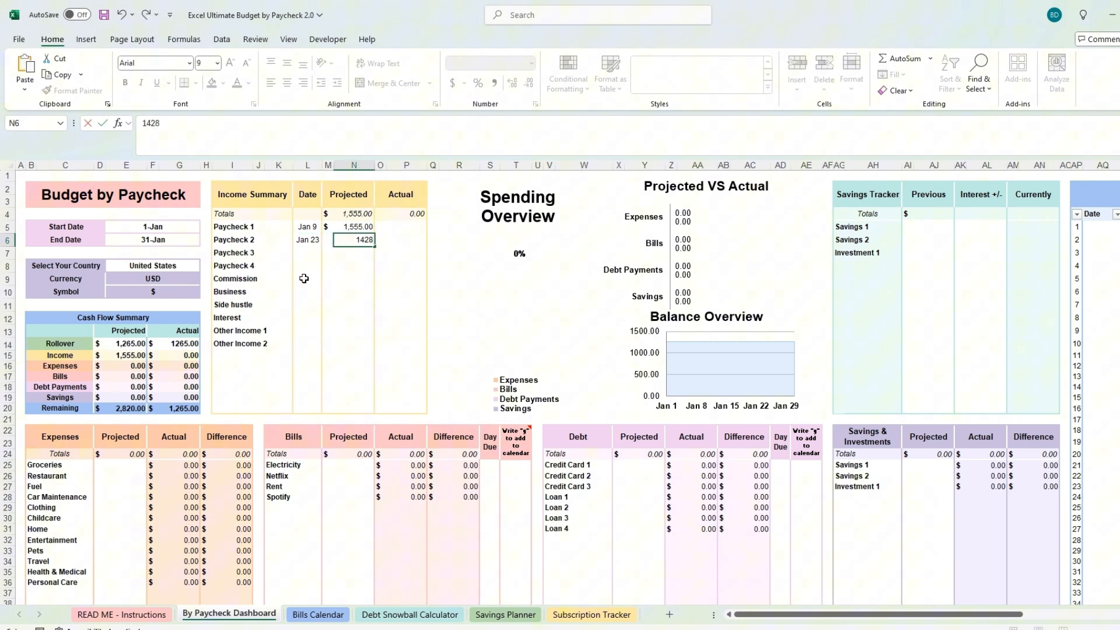
{"action": "left_click", "coordinate": [307, 281]}
{"action": "type", "text": "Jan 14"}
{"action": "key", "text": "Tab"}
{"action": "key", "text": "Tab"}
{"action": "type", "text": "450"}
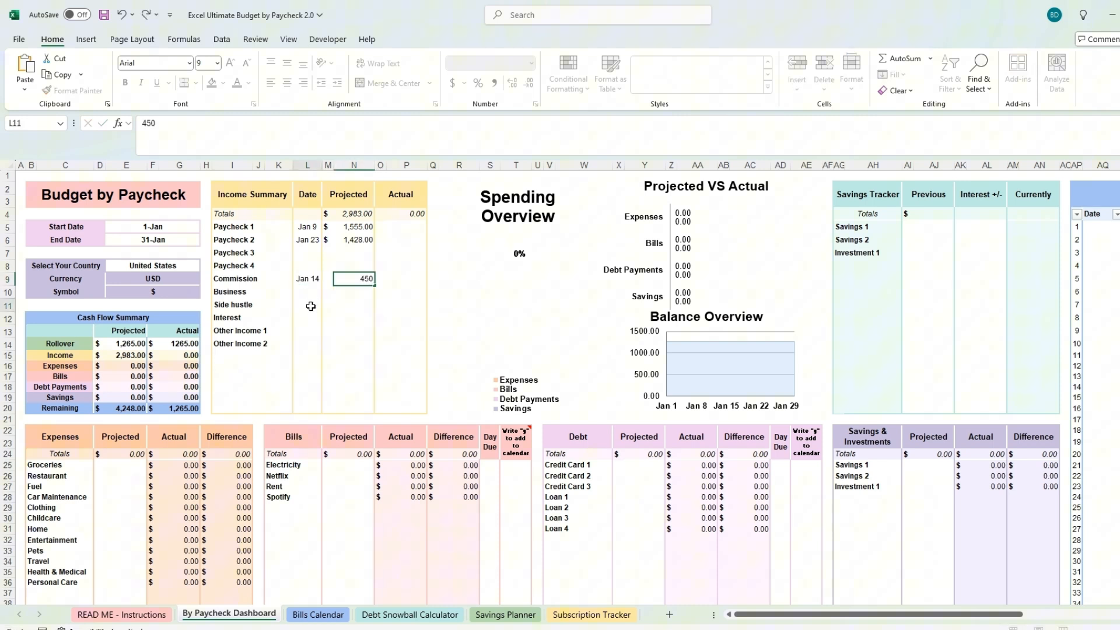
{"action": "left_click", "coordinate": [308, 304]}
{"action": "type", "text": "jan 2"}
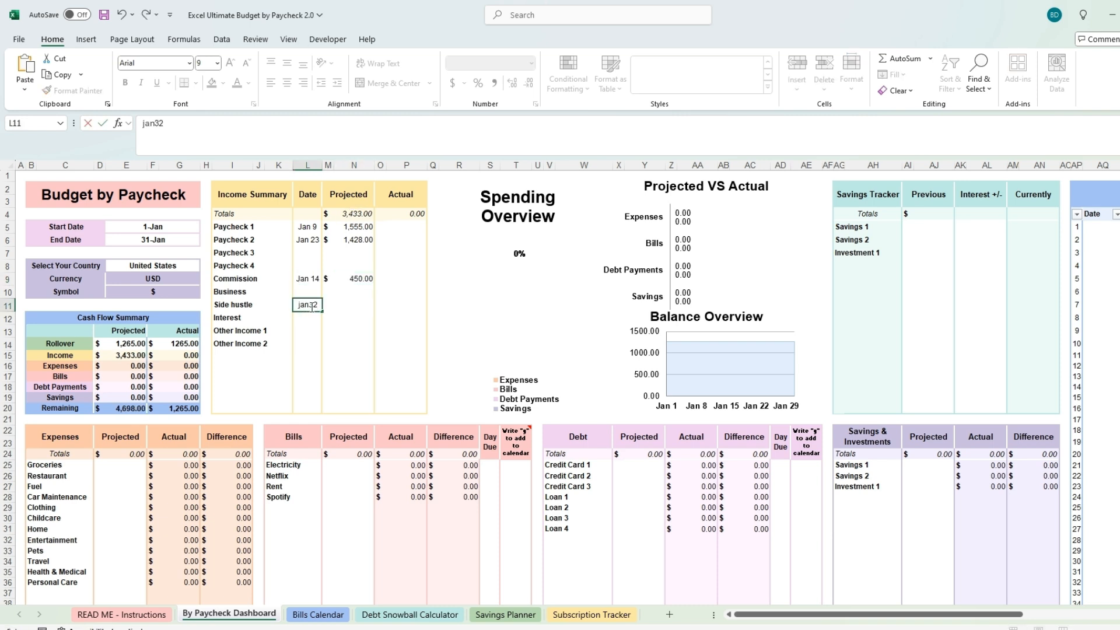
{"action": "type", "text": "8"}
{"action": "key", "text": "Tab"}
{"action": "key", "text": "Tab"}
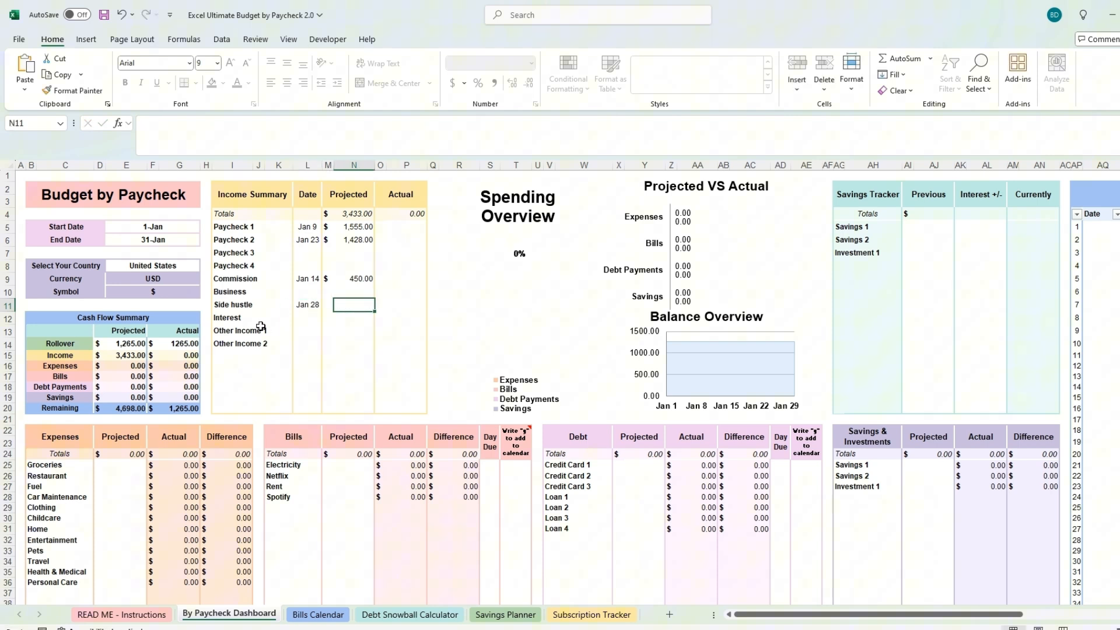
{"action": "type", "text": "75"}
{"action": "key", "text": "Return"}
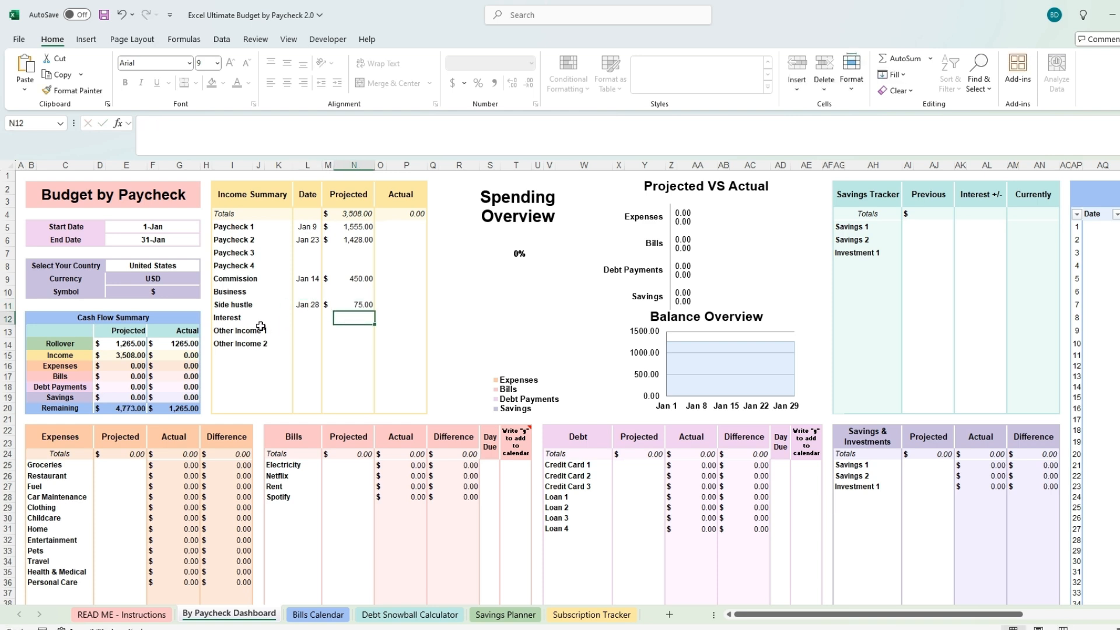
- Enter projected Groceries, Restaurant and Fuel expenses ($864) and Electricity, Netflix, Rent and Spotify bills ($1,781)
{"action": "left_click", "coordinate": [125, 466]}
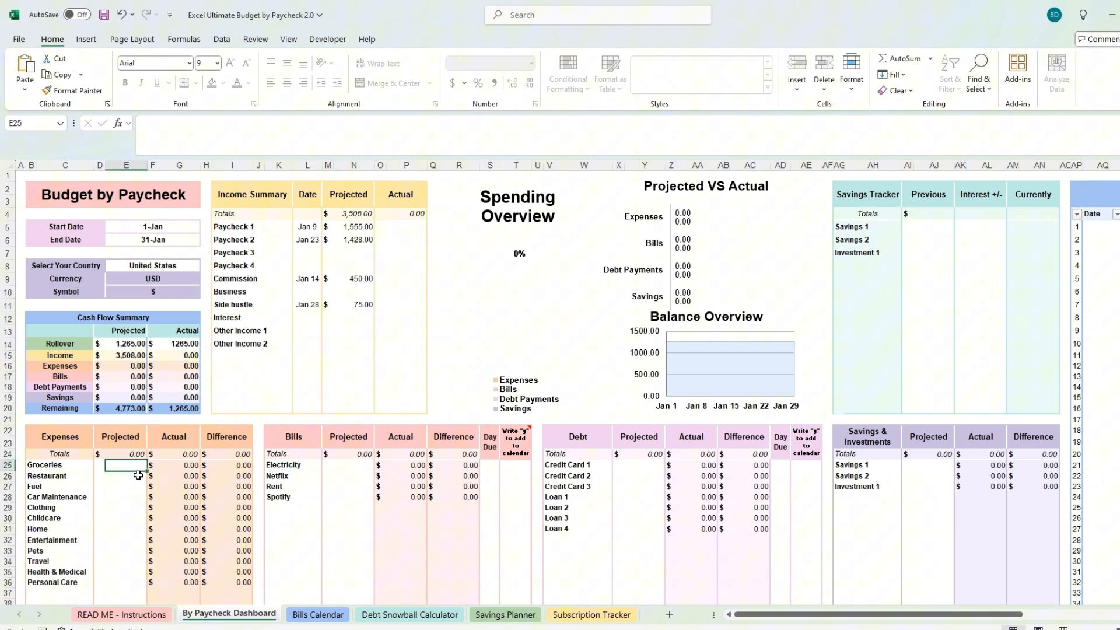
{"action": "type", "text": "500"}
{"action": "key", "text": "Return"}
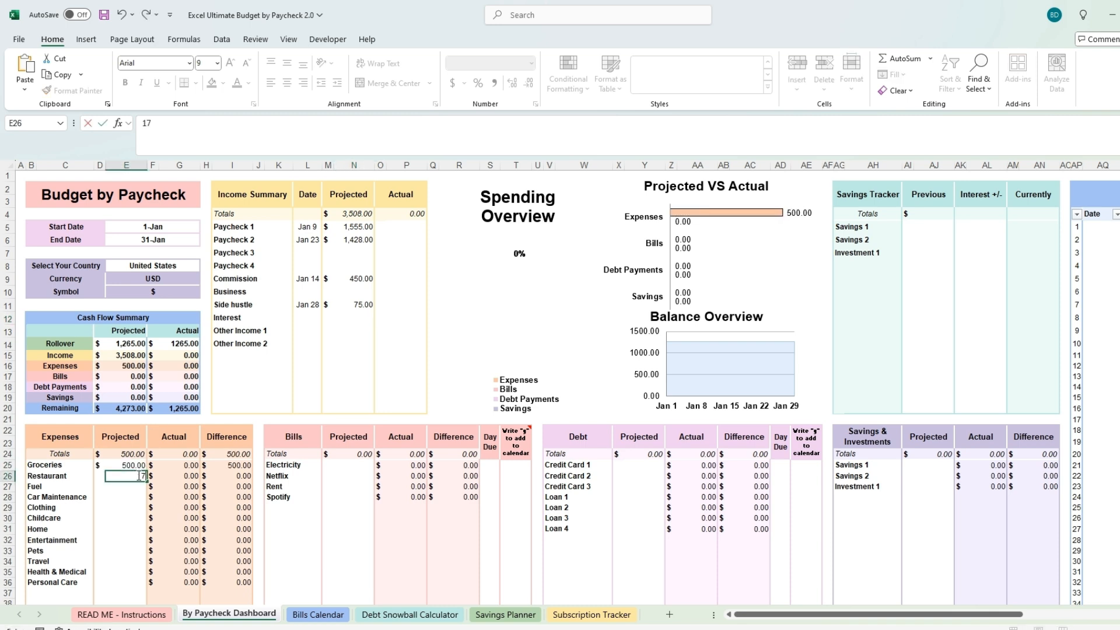
{"action": "type", "text": "175"}
{"action": "key", "text": "Return"}
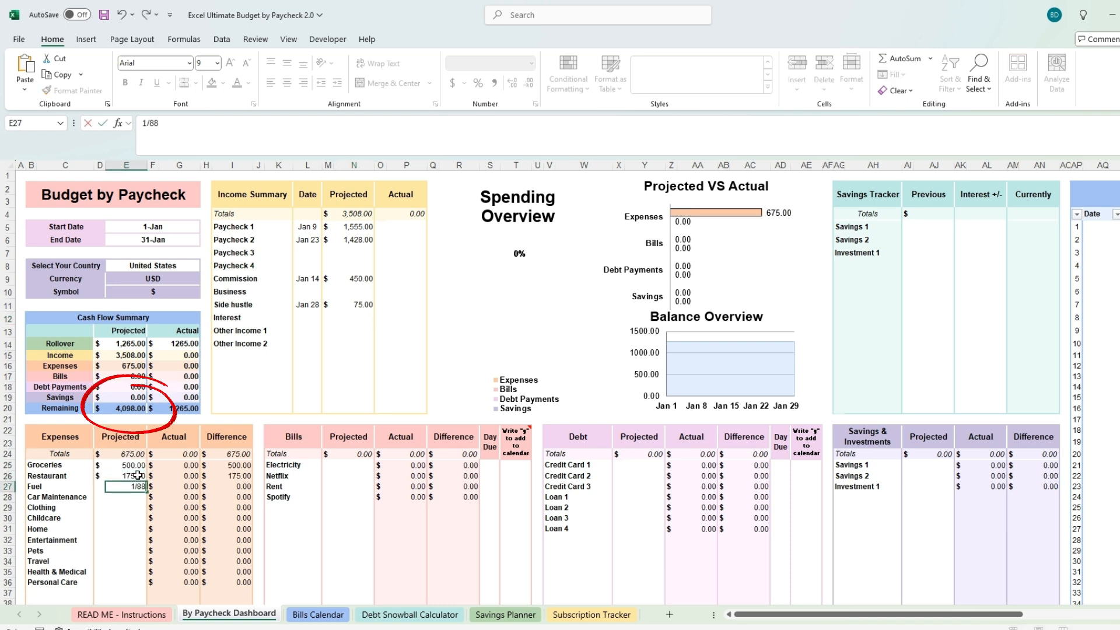
{"action": "type", "text": "189"}
{"action": "key", "text": "Return"}
{"action": "left_click", "coordinate": [349, 466]}
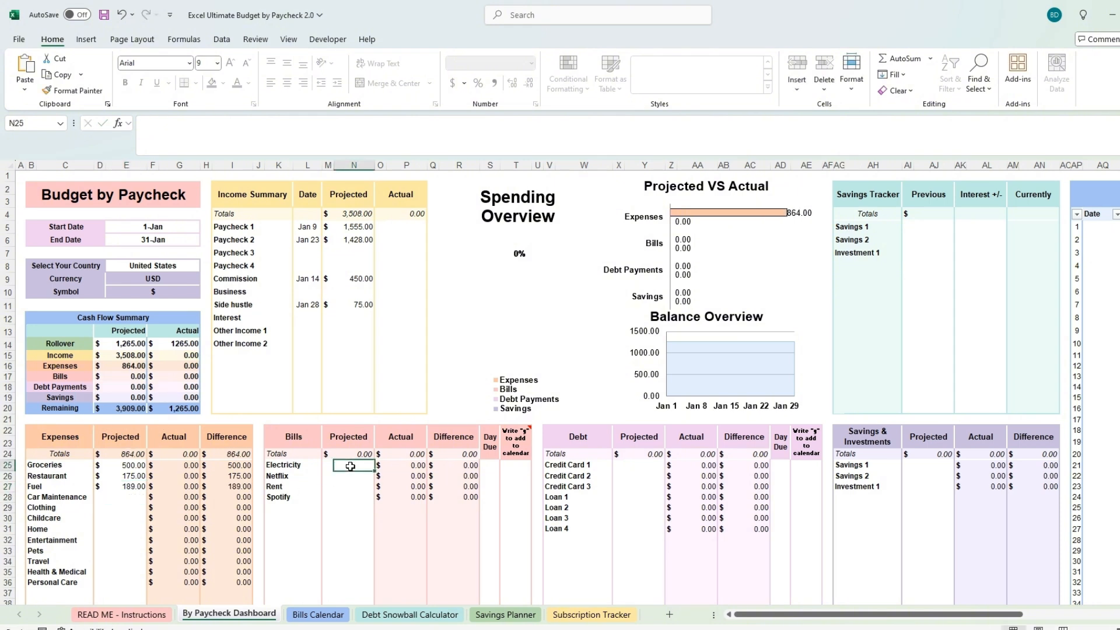
{"action": "type", "text": "250"}
{"action": "key", "text": "Return"}
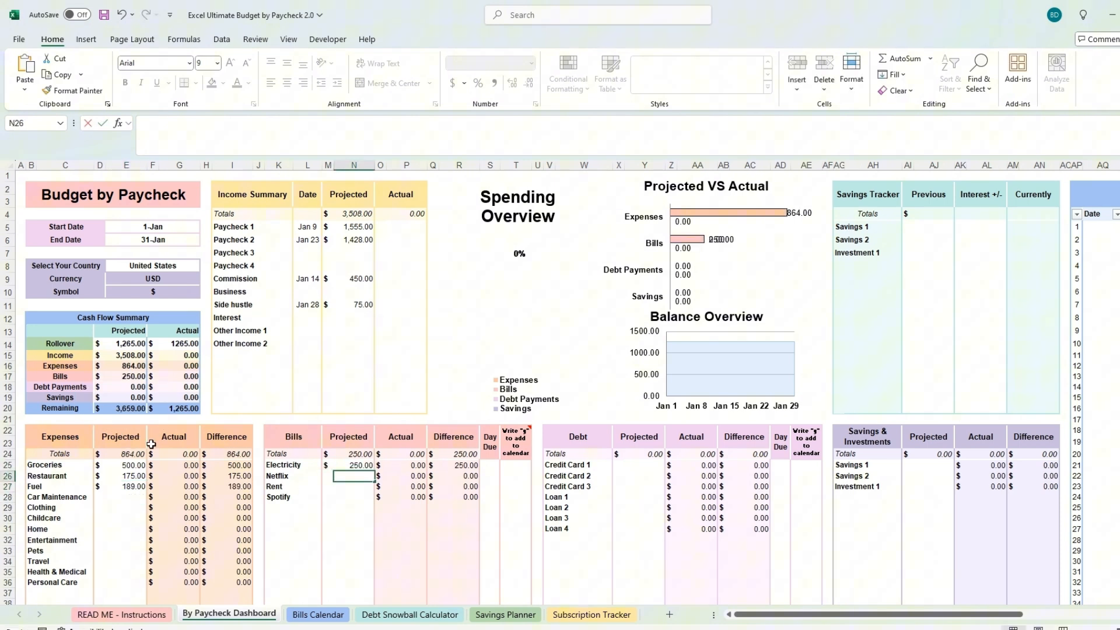
{"action": "type", "text": "19"}
{"action": "key", "text": "Return"}
{"action": "type", "text": "1500"}
{"action": "key", "text": "Return"}
{"action": "type", "text": "12"}
{"action": "key", "text": "Return"}
- Enter projected payments for Credit Cards 1-3 ($1,300) and $600 for Savings 1
{"action": "left_click", "coordinate": [640, 466]}
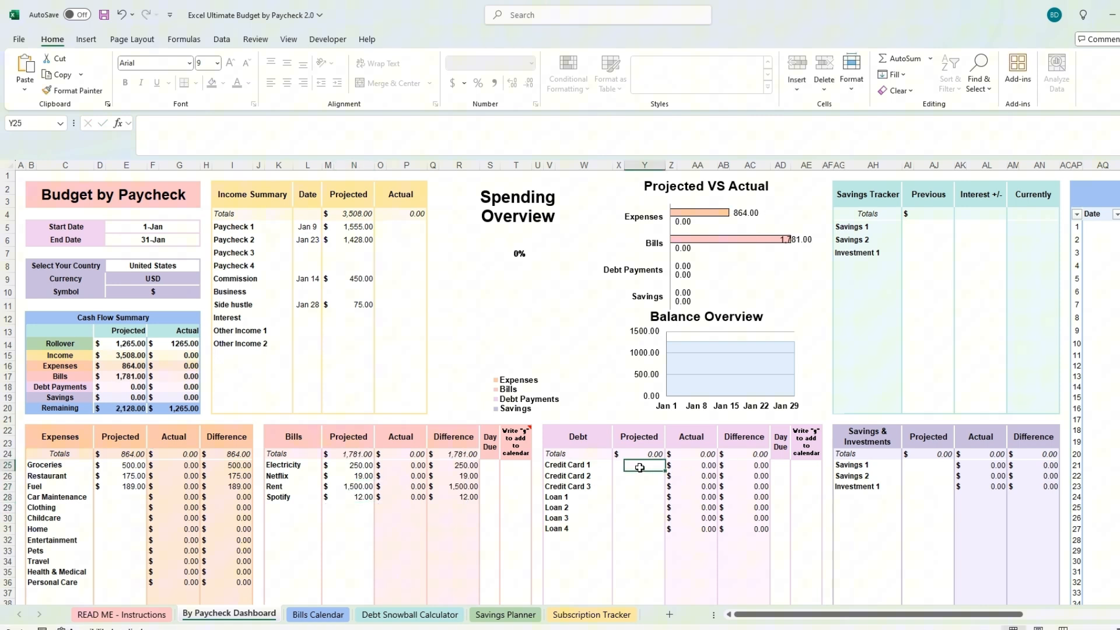
{"action": "type", "text": "750"}
{"action": "key", "text": "Return"}
{"action": "type", "text": "500"}
{"action": "key", "text": "Return"}
{"action": "type", "text": "50"}
{"action": "key", "text": "Return"}
{"action": "left_click", "coordinate": [930, 466]}
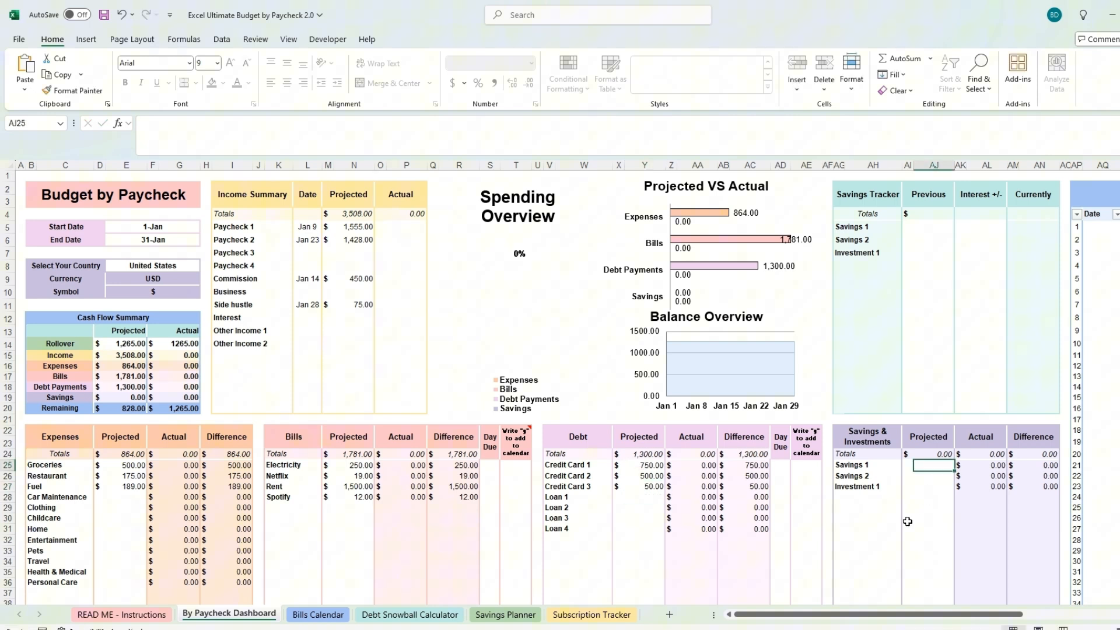
{"action": "type", "text": "600"}
{"action": "key", "text": "Return"}
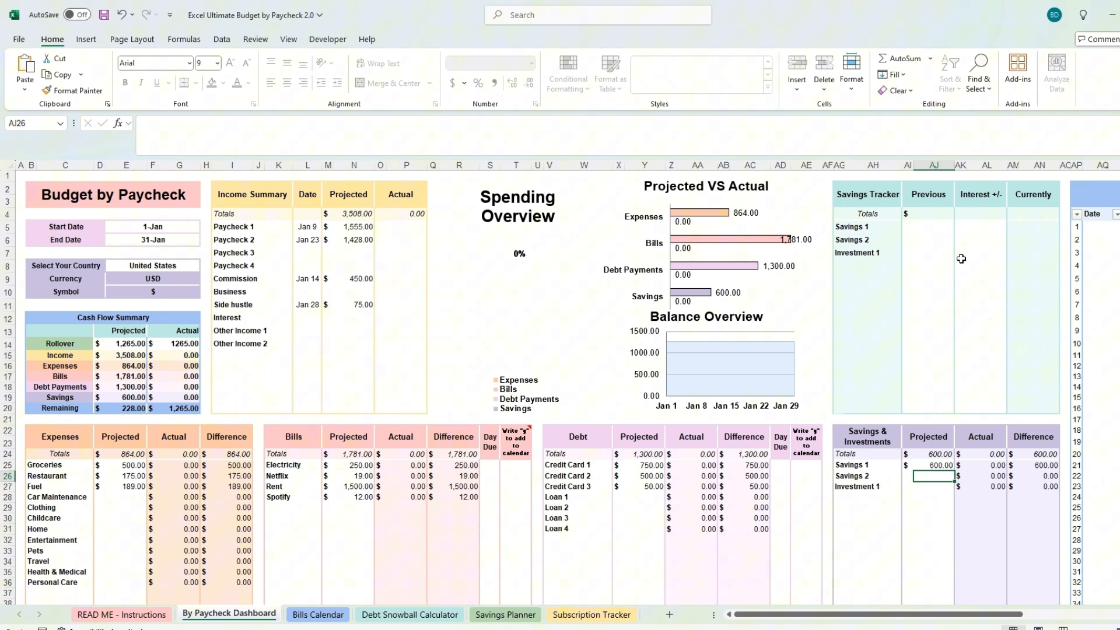
- Give Savings 1 a 2,000 previous balance with 22 interest and Savings 2 580 with 4 interest
{"action": "left_click", "coordinate": [936, 228]}
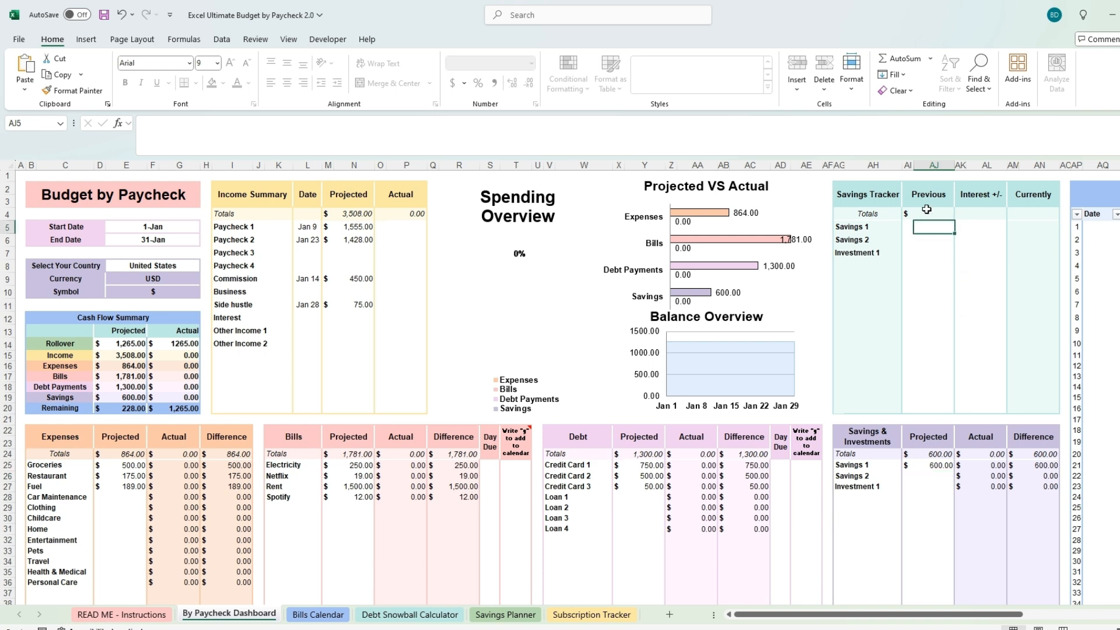
{"action": "type", "text": "2000"}
{"action": "key", "text": "Return"}
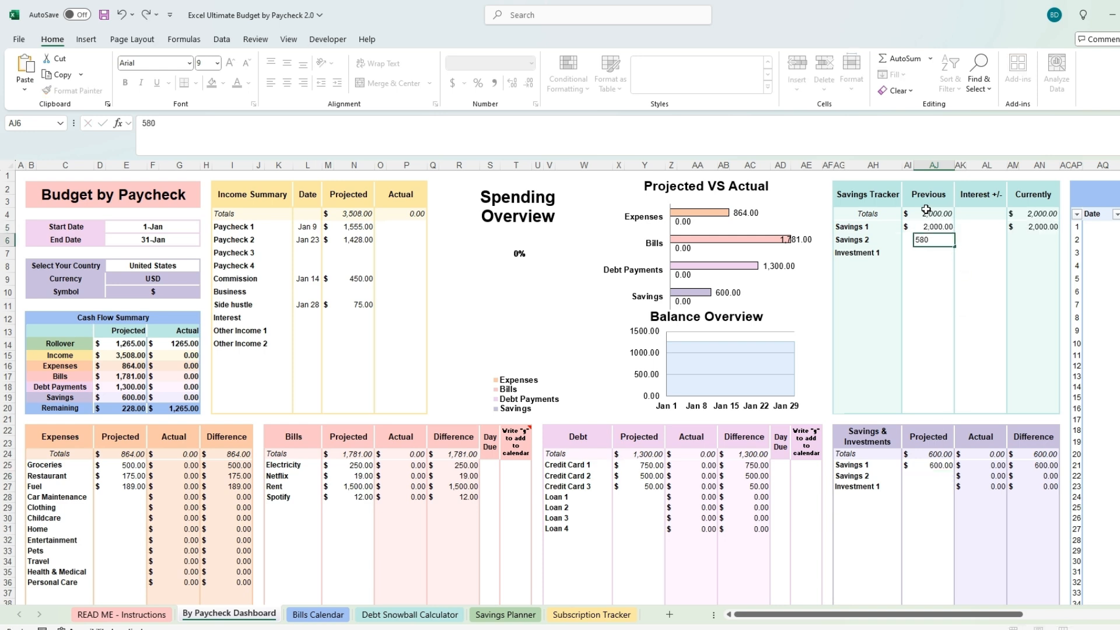
{"action": "type", "text": "580"}
{"action": "key", "text": "Return"}
{"action": "left_click", "coordinate": [993, 226]}
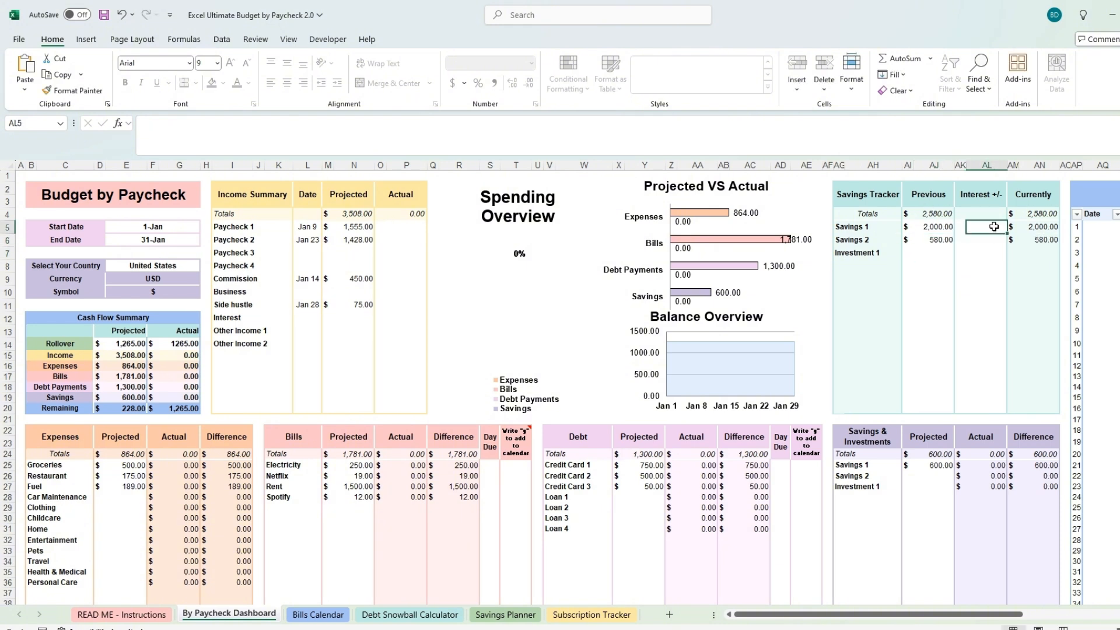
{"action": "type", "text": "22"}
{"action": "key", "text": "Return"}
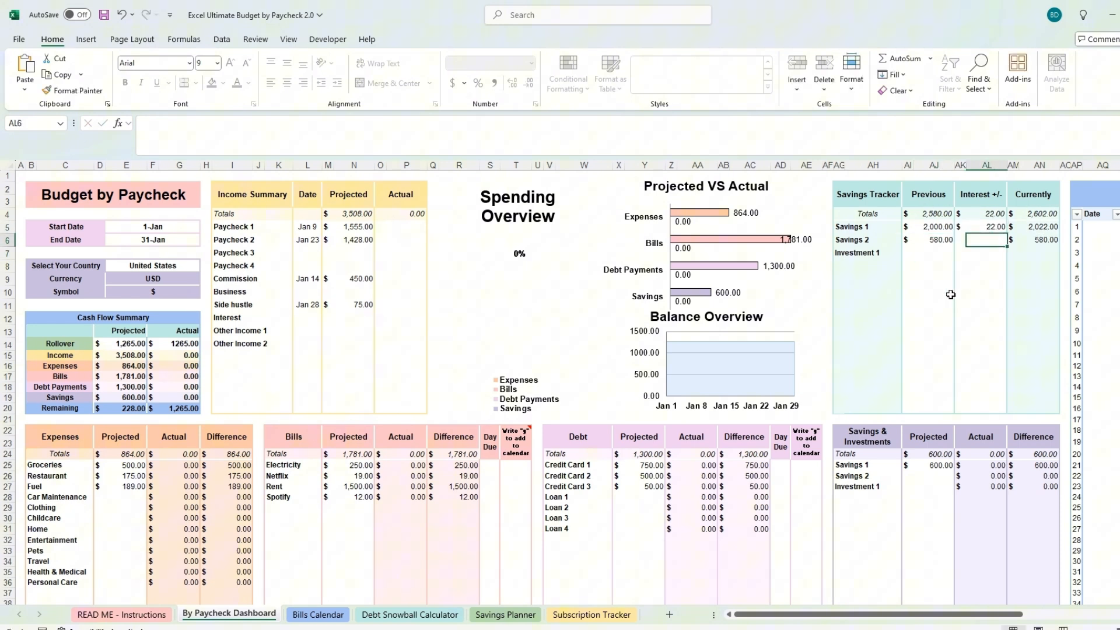
{"action": "type", "text": "4"}
{"action": "key", "text": "Return"}
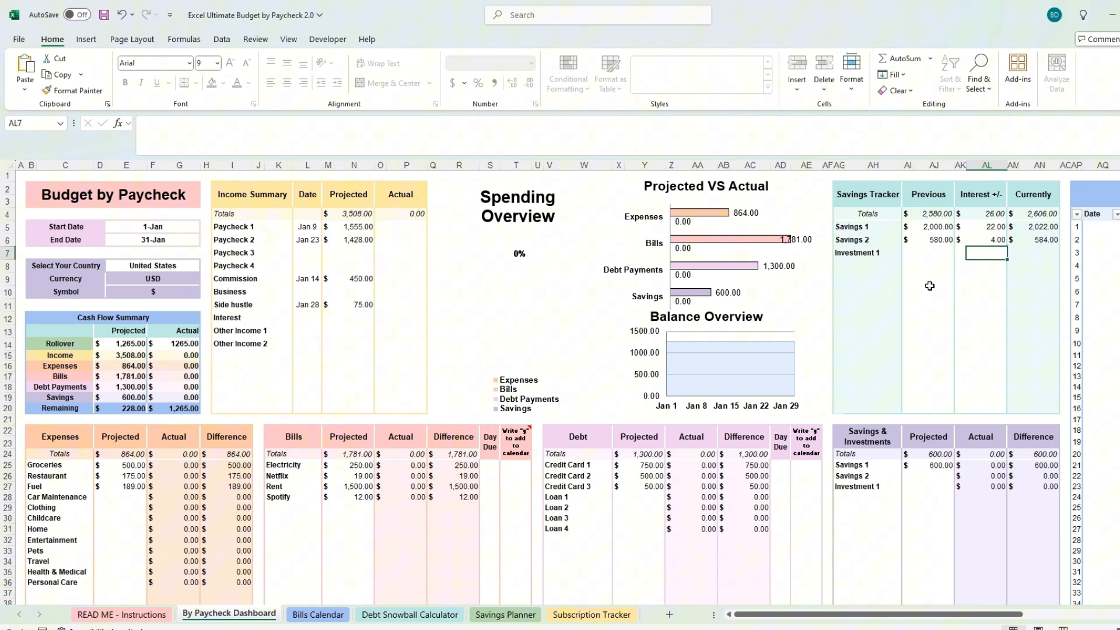
- Record actual income of 1458, 1428, 400 and 100 for Paycheck 1, Paycheck 2, Commission and Side hustle
{"action": "left_click", "coordinate": [405, 227]}
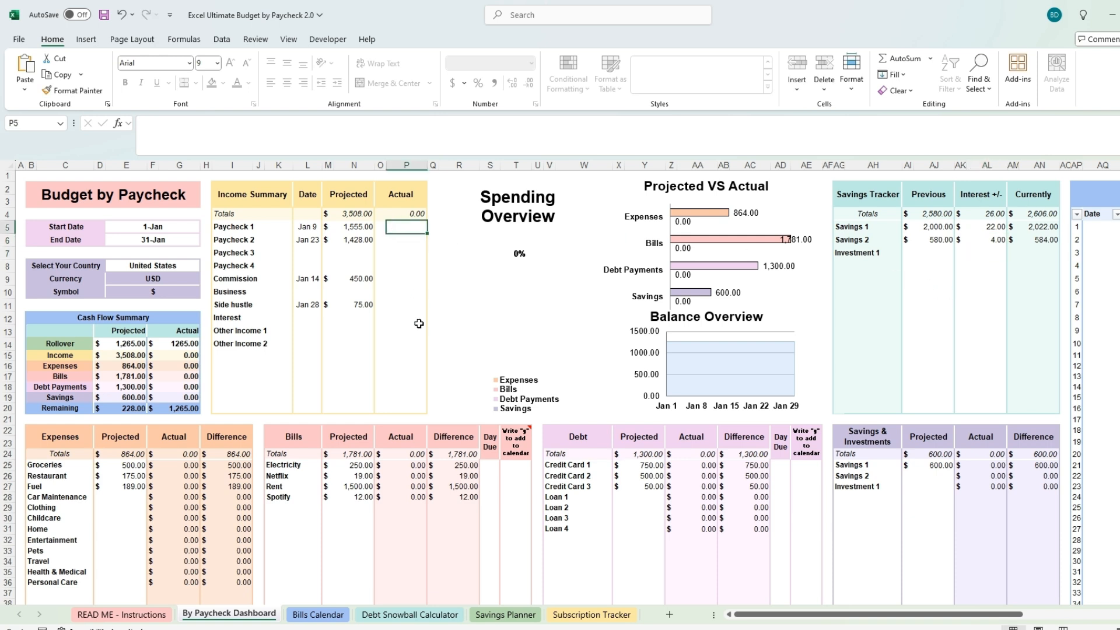
{"action": "type", "text": "1458"}
{"action": "key", "text": "Return"}
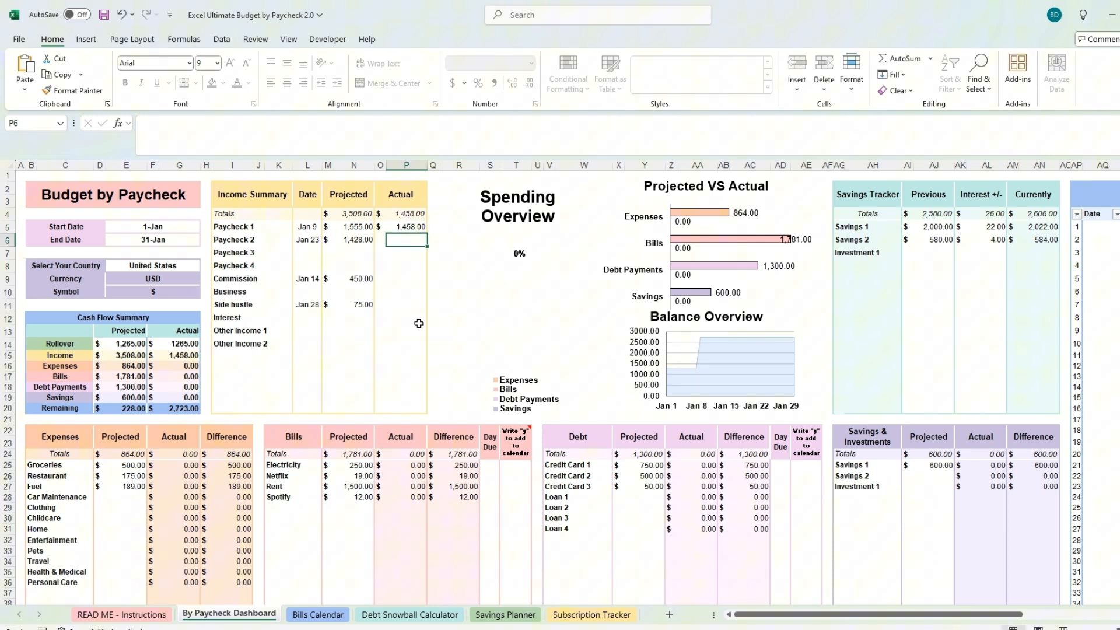
{"action": "type", "text": "1428"}
{"action": "key", "text": "Return"}
{"action": "left_click", "coordinate": [406, 278]}
{"action": "type", "text": "400"}
{"action": "key", "text": "Return"}
{"action": "key", "text": "Return"}
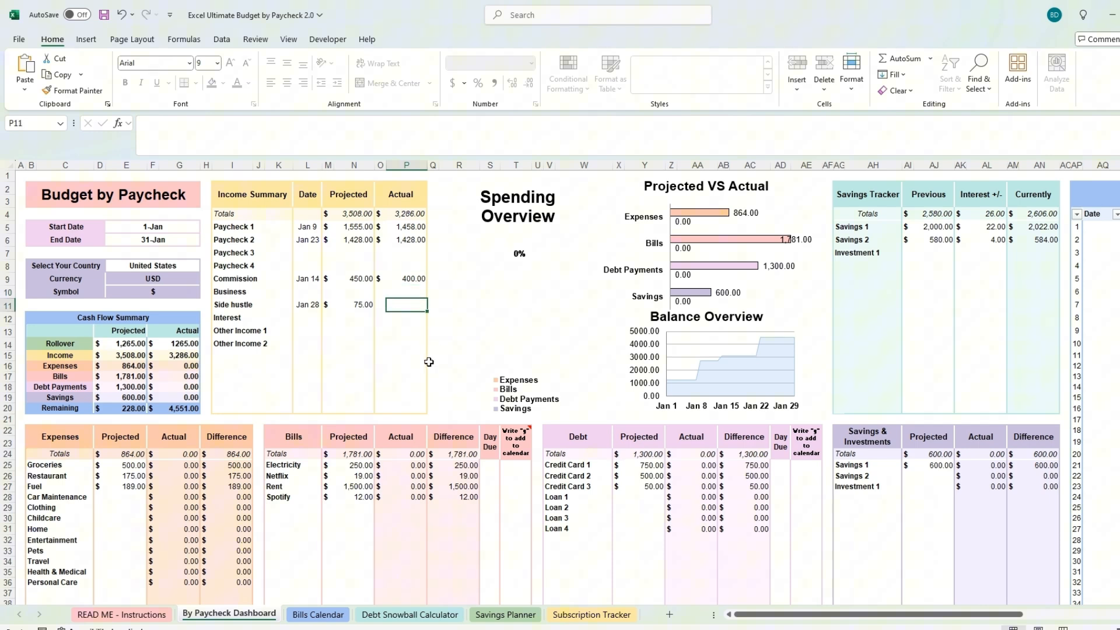
{"action": "type", "text": "100"}
{"action": "key", "text": "Return"}
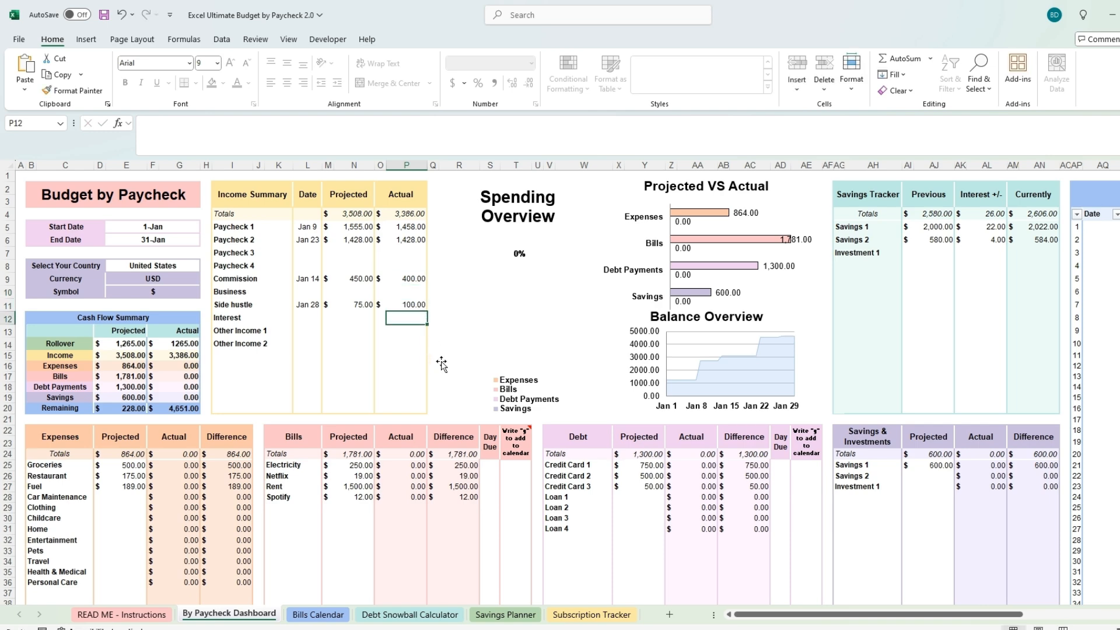
{"action": "left_click_drag", "start_coordinate": [775, 617], "coordinate": [945, 617]}
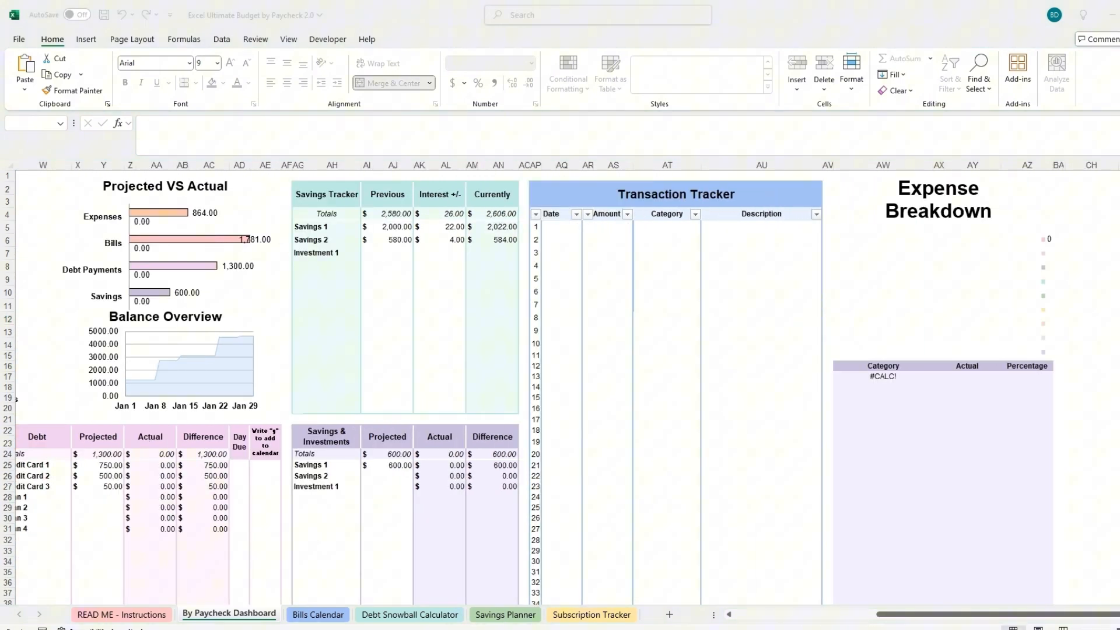
- Enter the first transaction: January 1, $150.00, category Groceries from the dropdown
{"action": "left_click", "coordinate": [562, 226]}
{"action": "type", "text": "jan"}
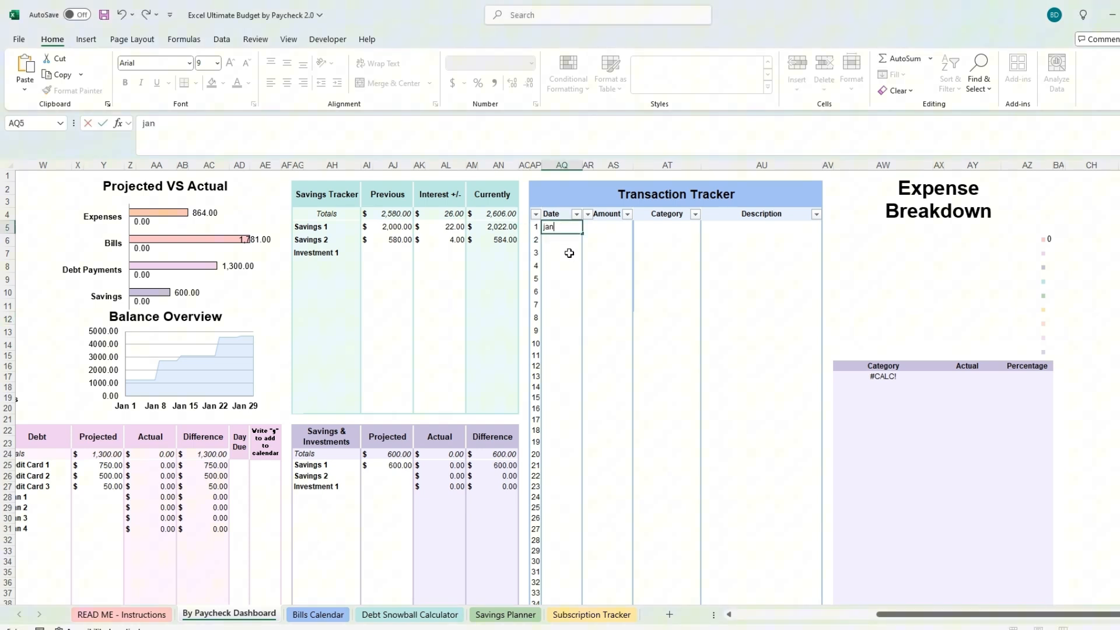
{"action": "type", "text": " 1"}
{"action": "left_click", "coordinate": [622, 228]}
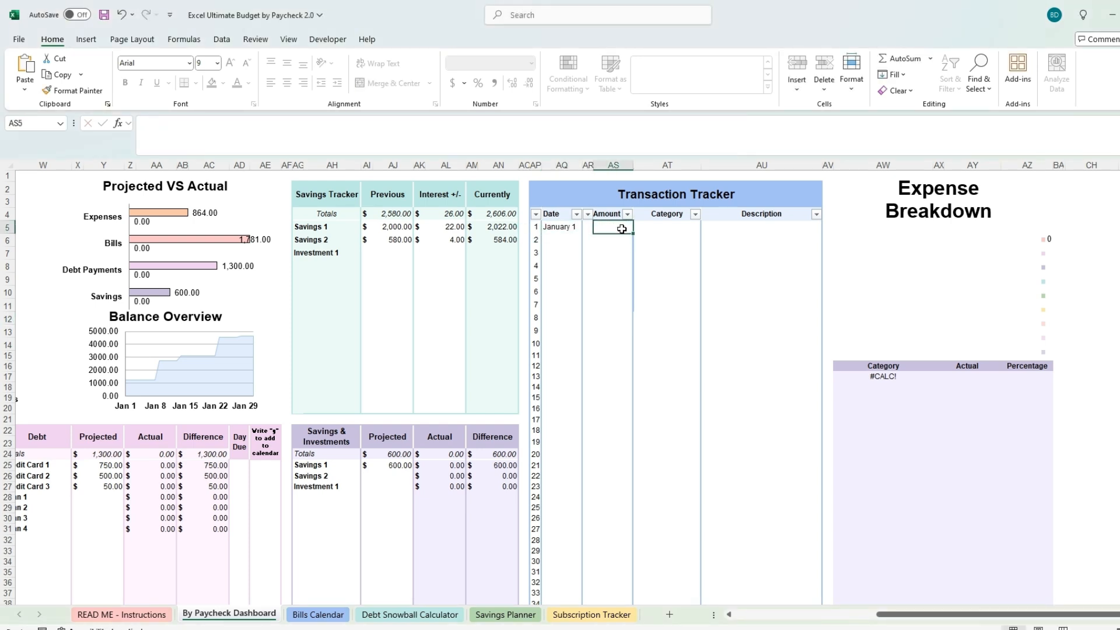
{"action": "type", "text": "150"}
{"action": "left_click", "coordinate": [667, 227]}
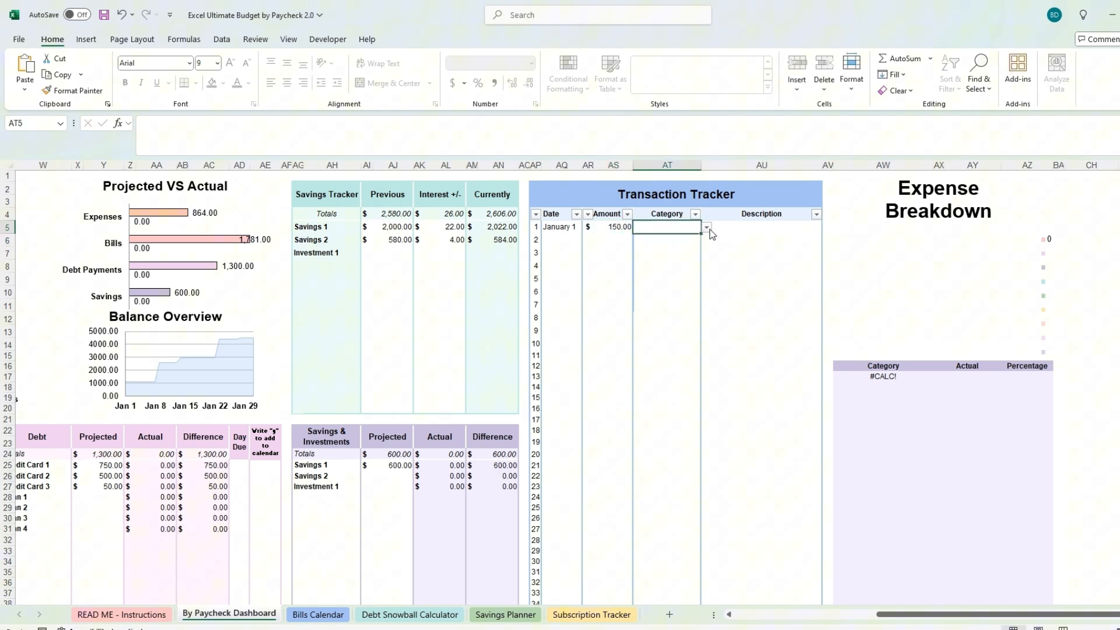
{"action": "left_click", "coordinate": [707, 227]}
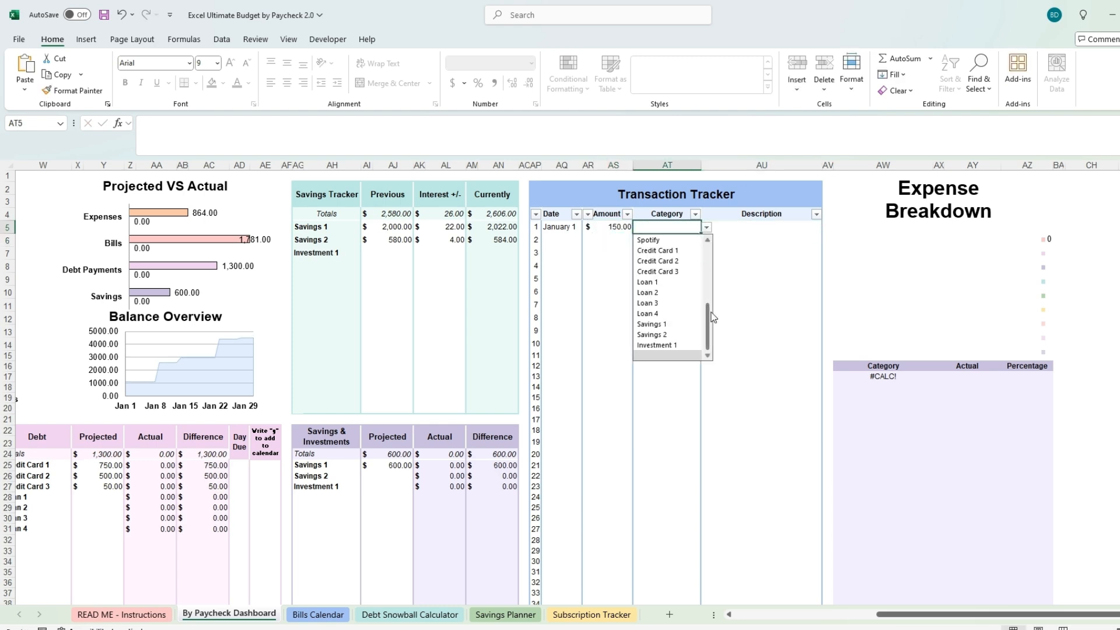
{"action": "scroll", "coordinate": [711, 297], "scroll_direction": "up", "scroll_amount": 5}
{"action": "key", "text": "Down"}
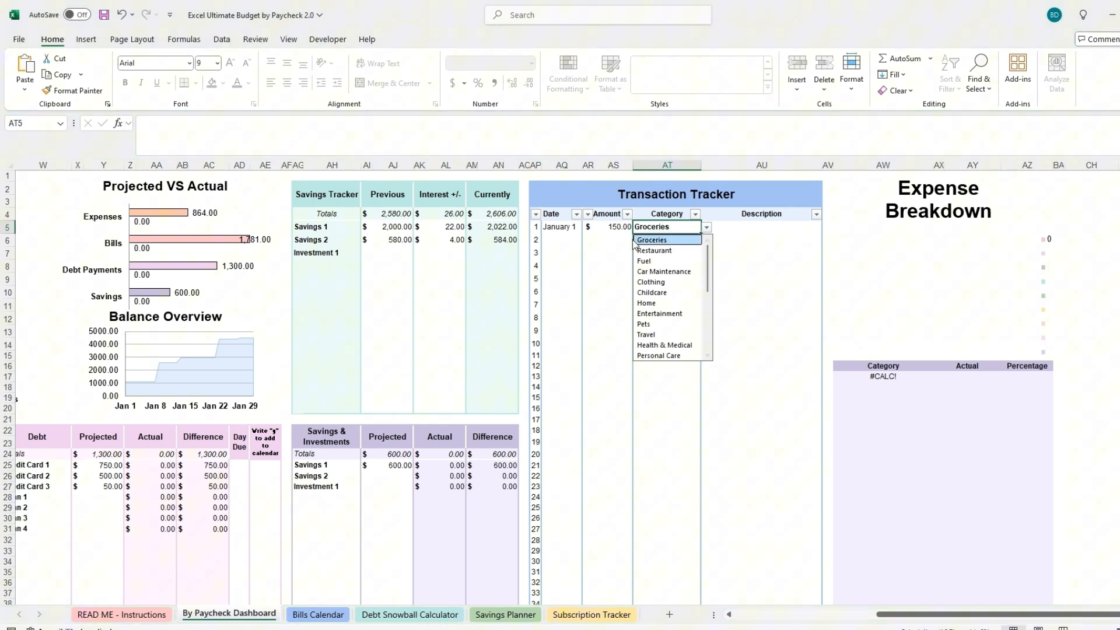
{"action": "left_click", "coordinate": [557, 244]}
{"action": "type", "text": "jan"}
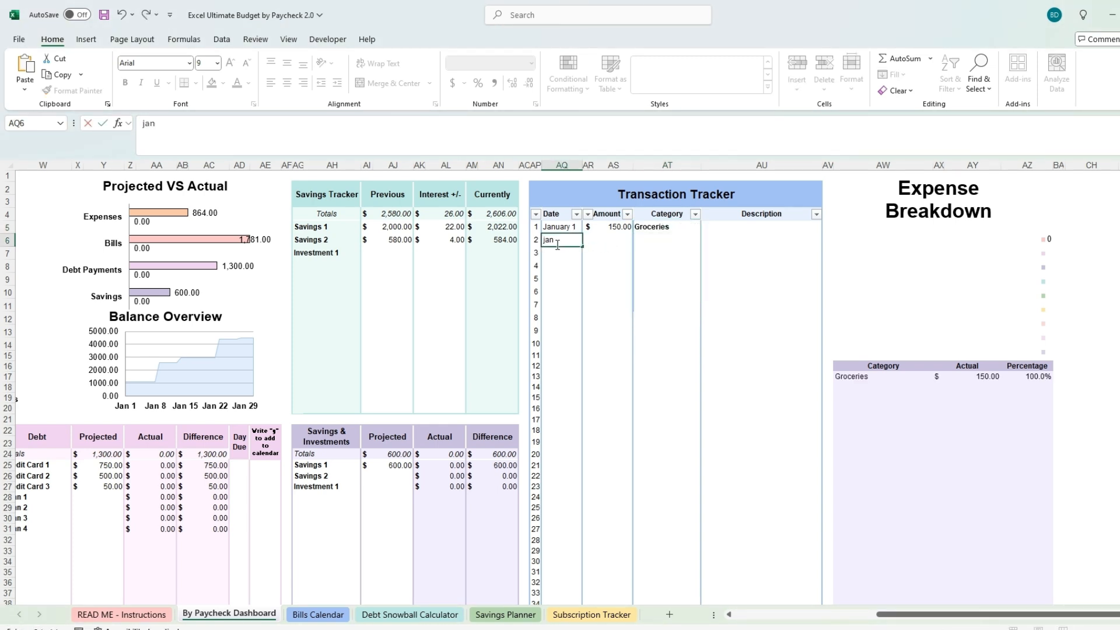
{"action": "type", "text": " 8"}
- Log January 8 $100 Restaurant and a January 3 Savings 1 transaction
{"action": "left_click", "coordinate": [617, 243]}
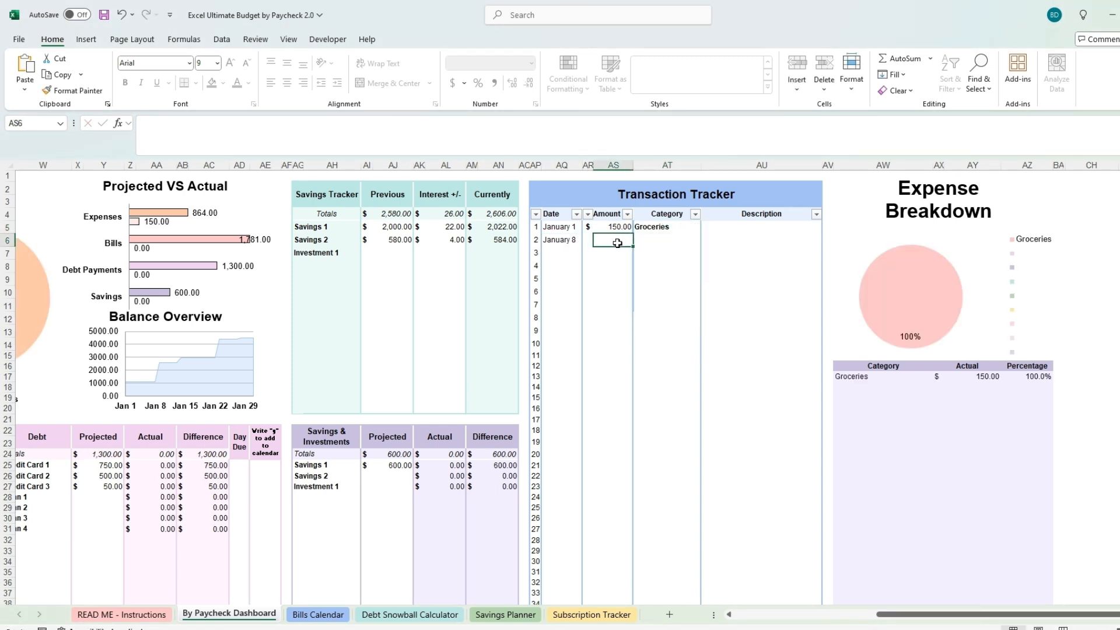
{"action": "type", "text": "100"}
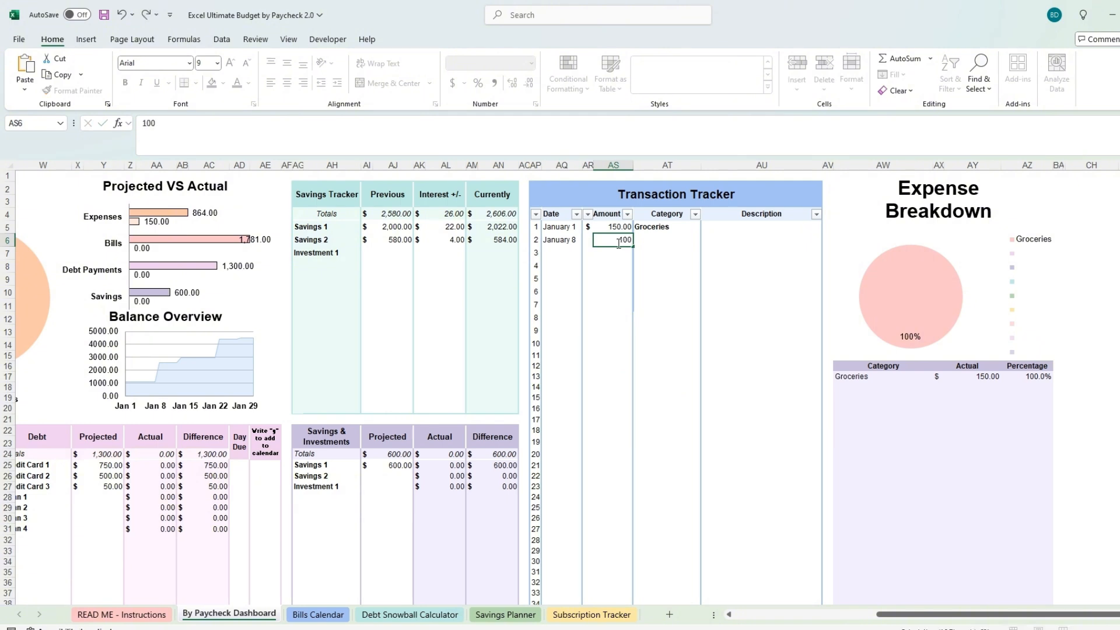
{"action": "key", "text": "Tab"}
{"action": "type", "text": "r"}
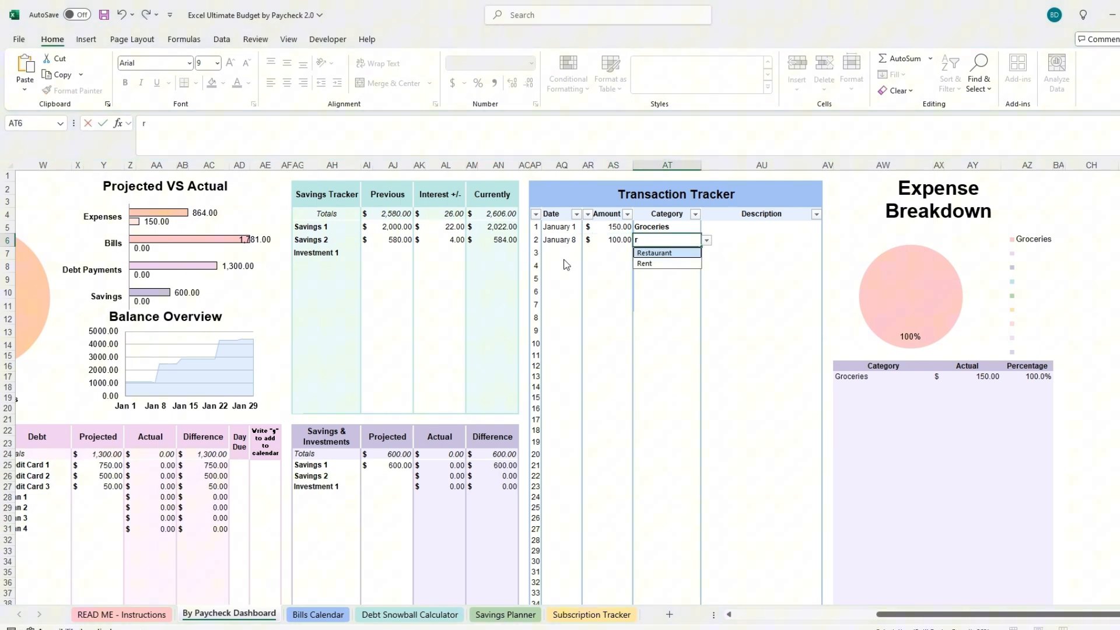
{"action": "key", "text": "Tab"}
{"action": "key", "text": "Return"}
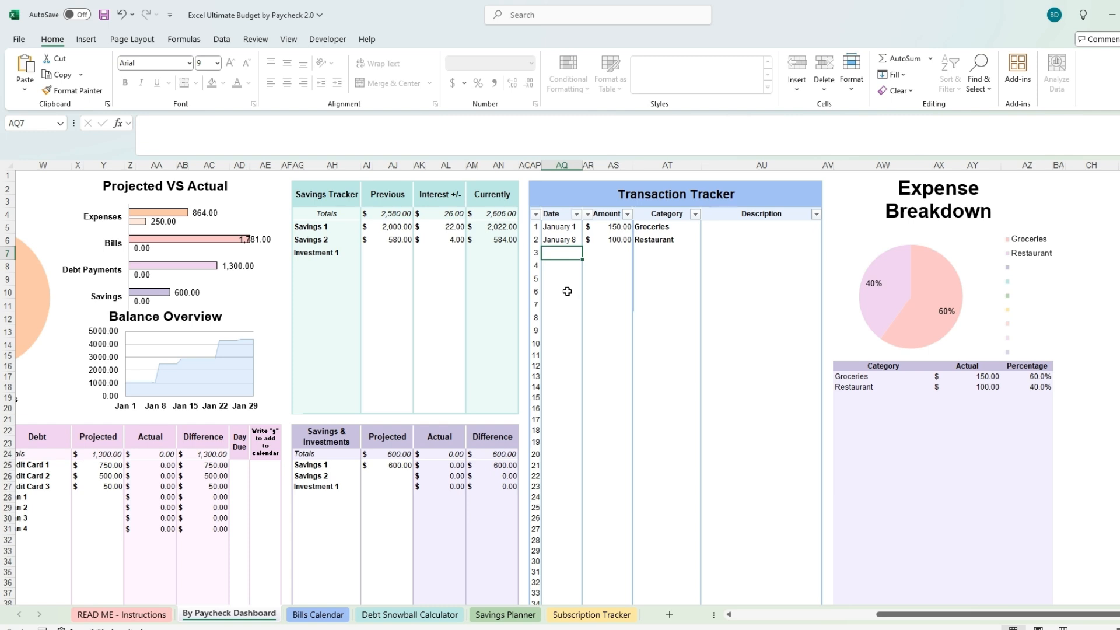
{"action": "type", "text": "1/3"}
{"action": "key", "text": "Tab"}
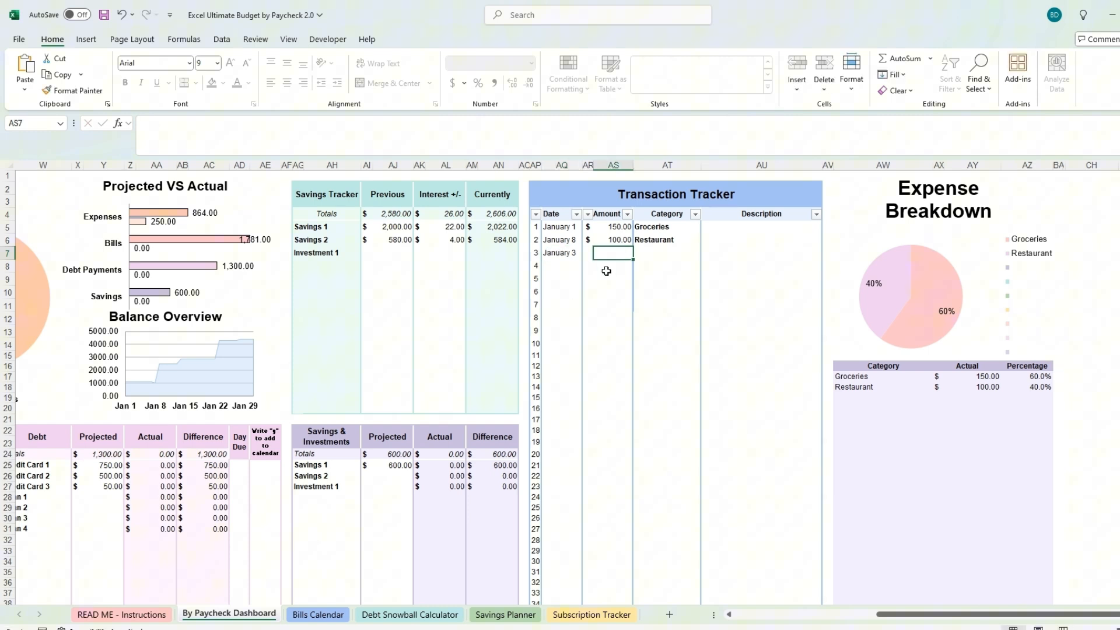
{"action": "type", "text": "600"}
{"action": "left_click", "coordinate": [667, 252]}
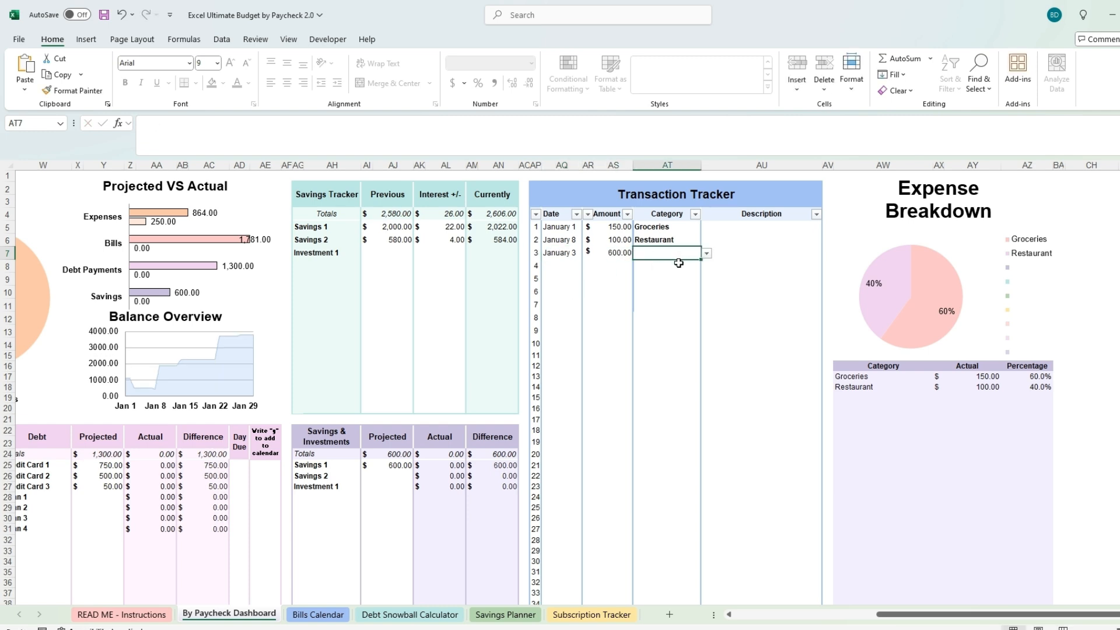
{"action": "type", "text": "sa"}
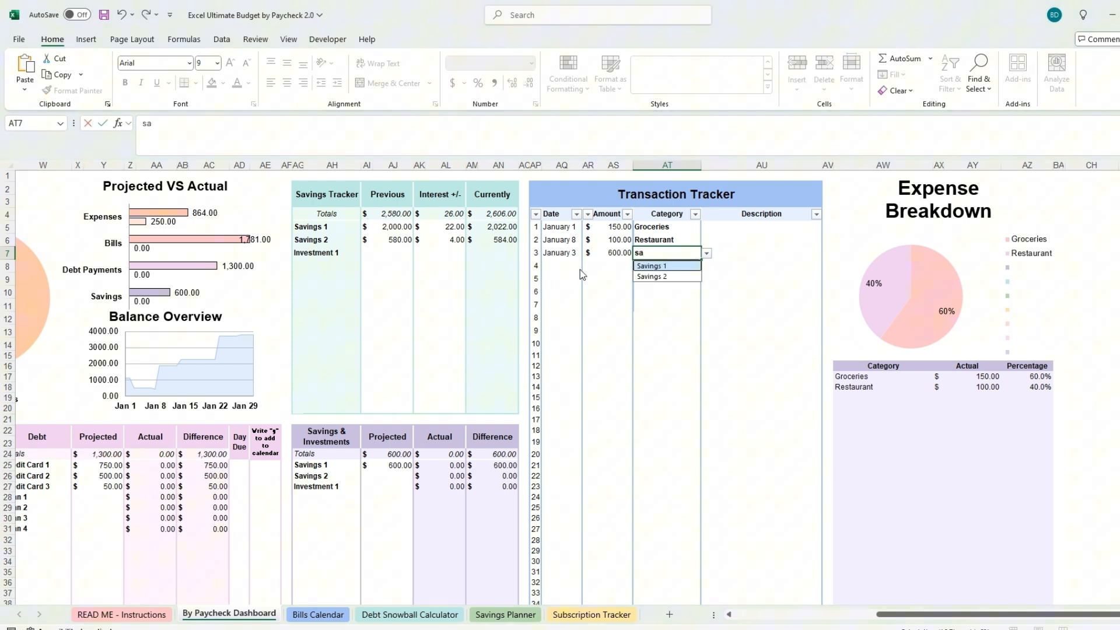
{"action": "key", "text": "Return"}
- Log January 16 $300 Savings 2 and January 9 $750 Credit Card 1
{"action": "left_click", "coordinate": [559, 266]}
{"action": "type", "text": "jan"}
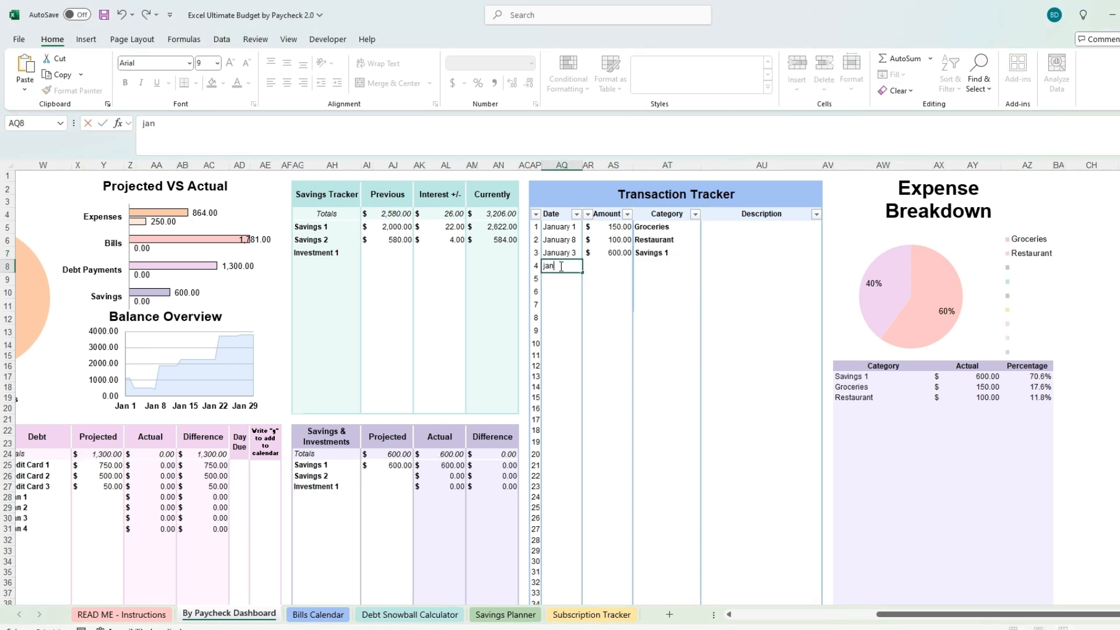
{"action": "type", "text": " 16"}
{"action": "key", "text": "Tab"}
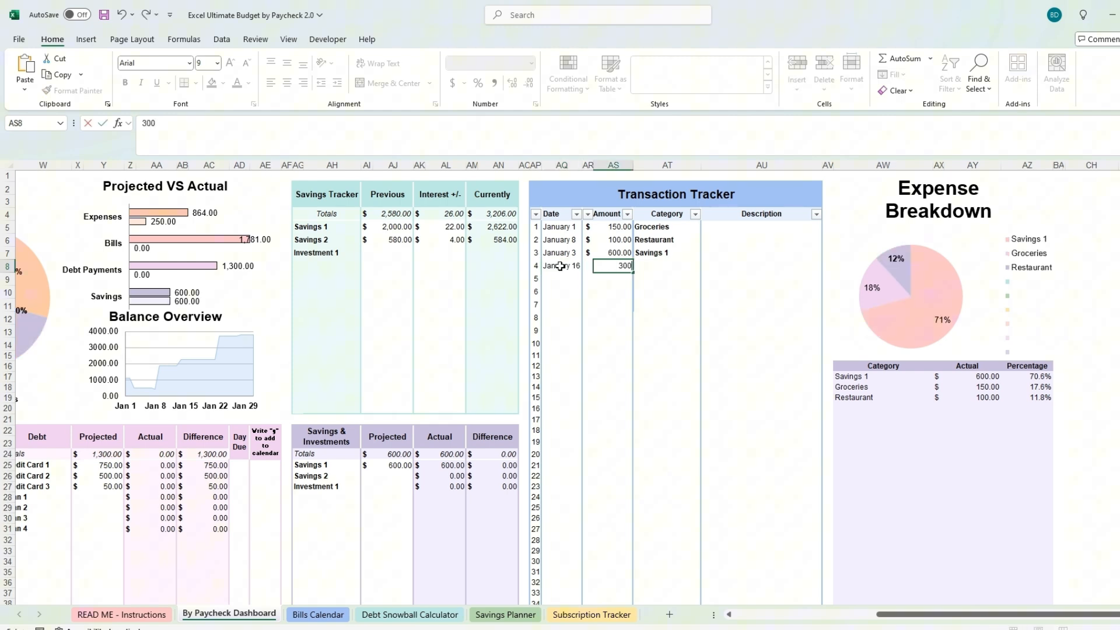
{"action": "type", "text": "300"}
{"action": "key", "text": "Tab"}
{"action": "type", "text": "sa"}
{"action": "left_click", "coordinate": [558, 282]}
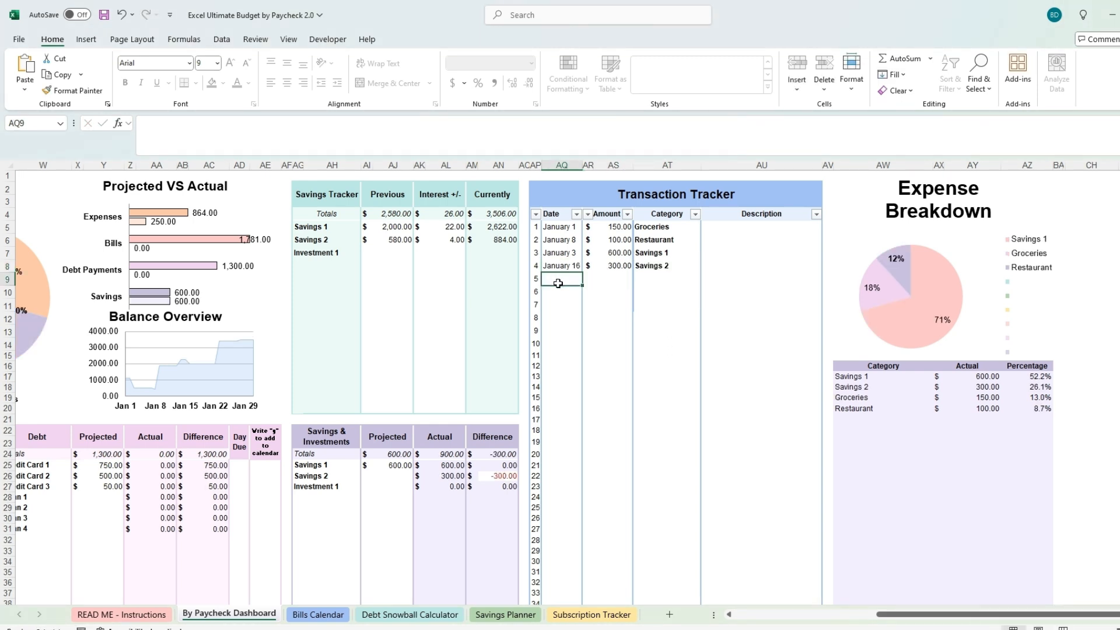
{"action": "type", "text": "jan 9"}
{"action": "key", "text": "Tab"}
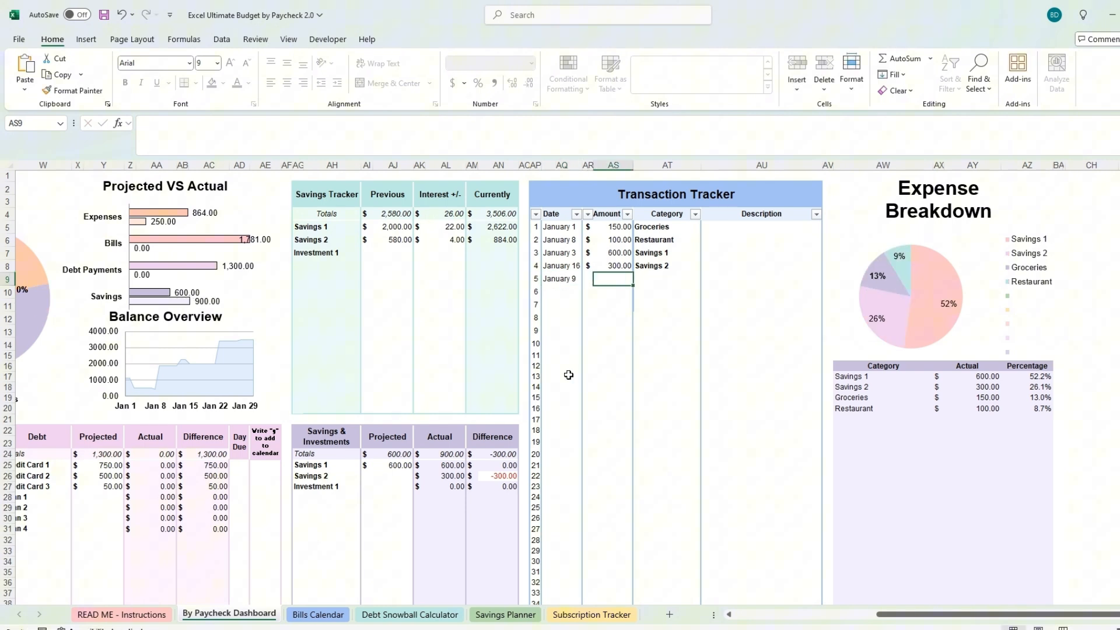
{"action": "type", "text": "750"}
{"action": "key", "text": "Tab"}
{"action": "type", "text": "cre"}
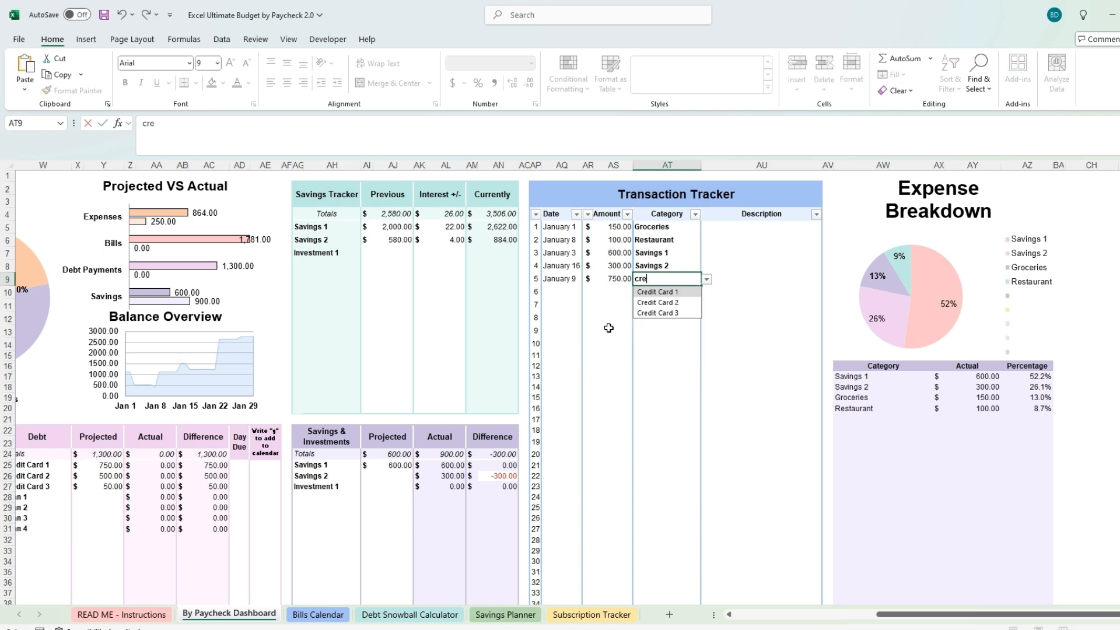
{"action": "left_click", "coordinate": [658, 291]}
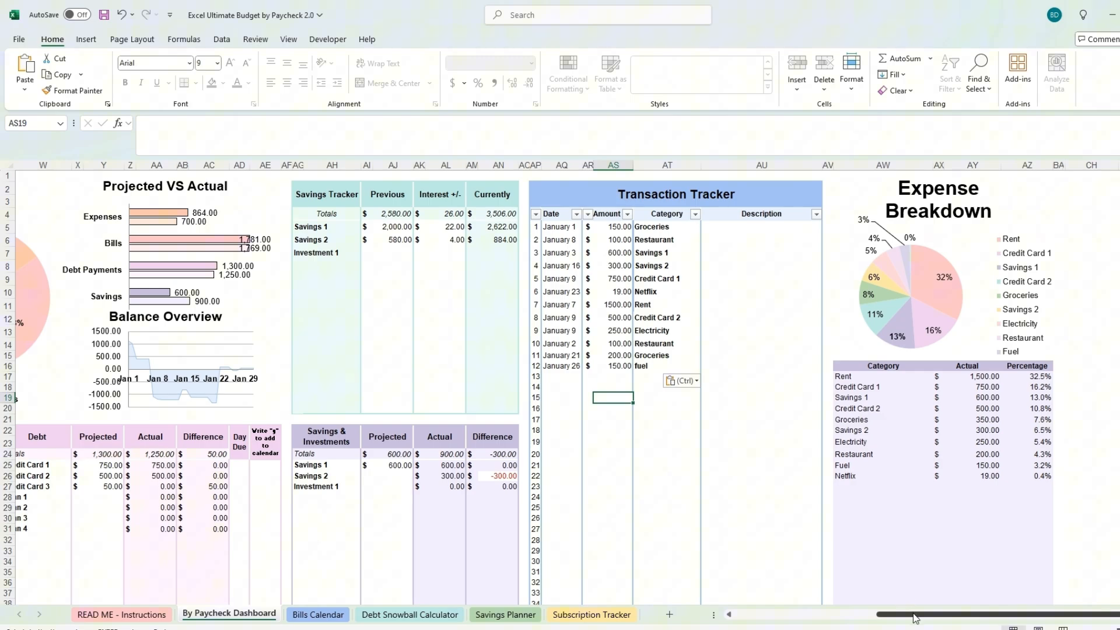
{"action": "left_click_drag", "start_coordinate": [909, 615], "coordinate": [879, 618]}
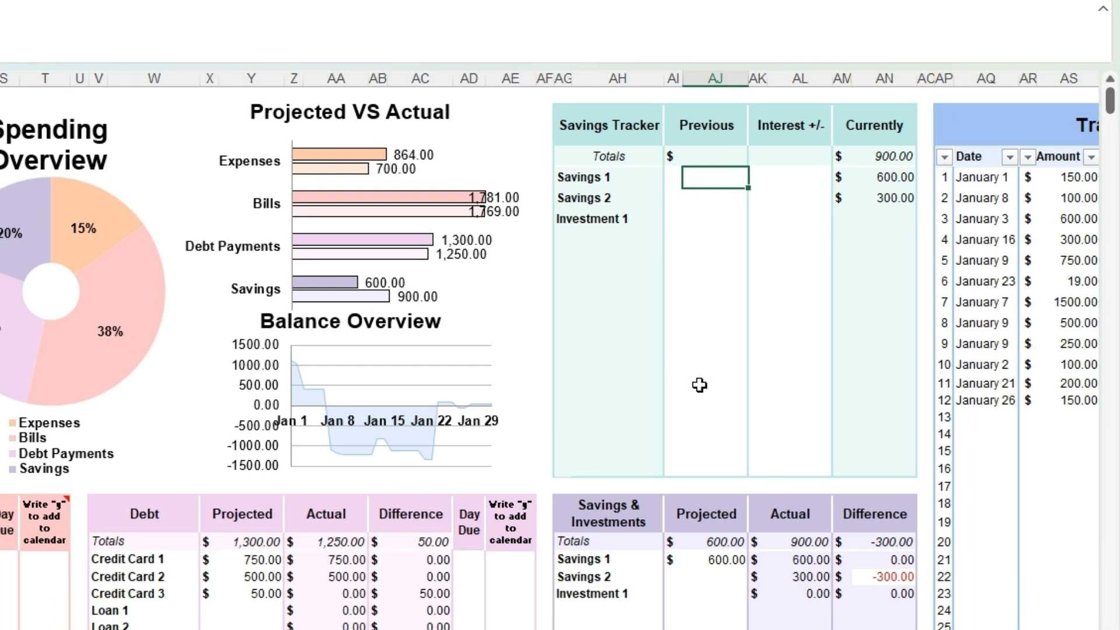
{"action": "type", "text": "2000"}
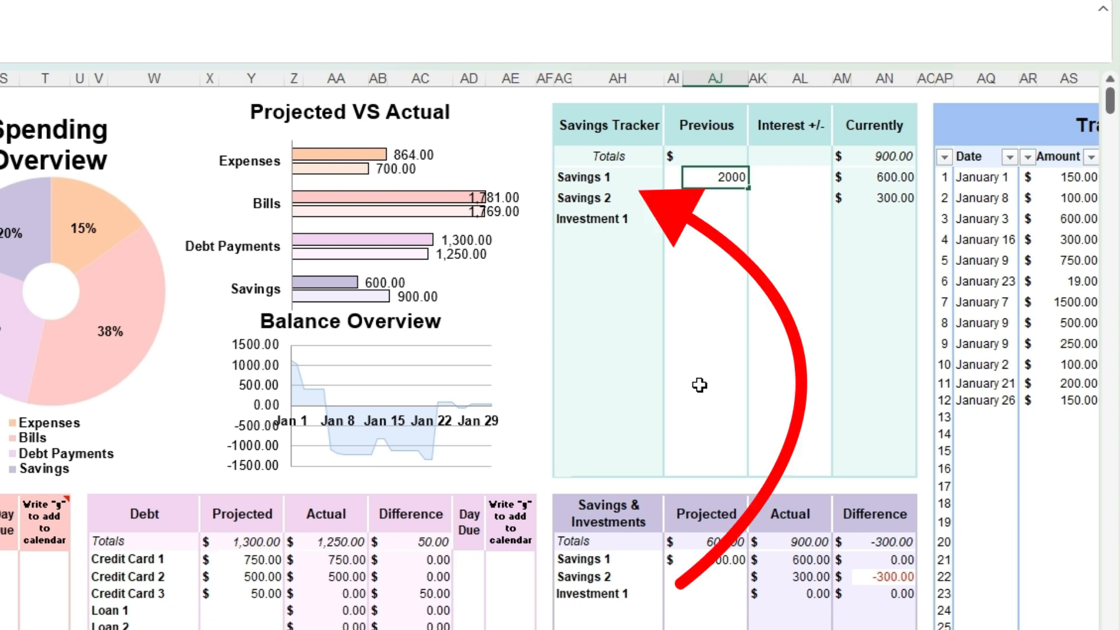
- Enter previous balances 2,000 and 580 and interest 22 and 4 for Savings 1 and 2
{"action": "key", "text": "Return"}
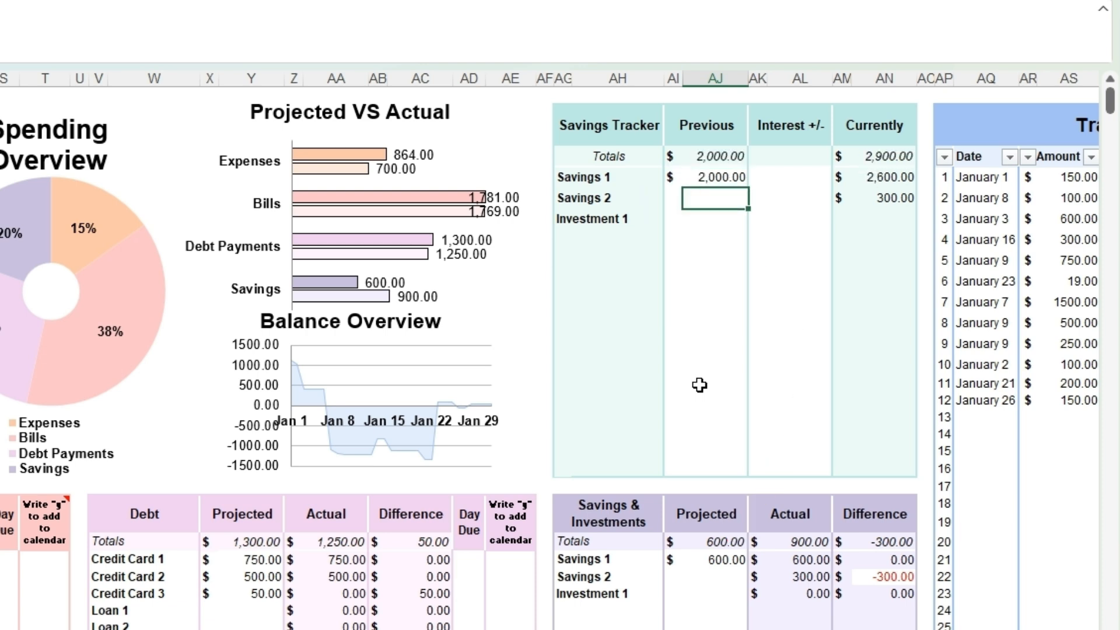
{"action": "type", "text": "580"}
{"action": "key", "text": "Return"}
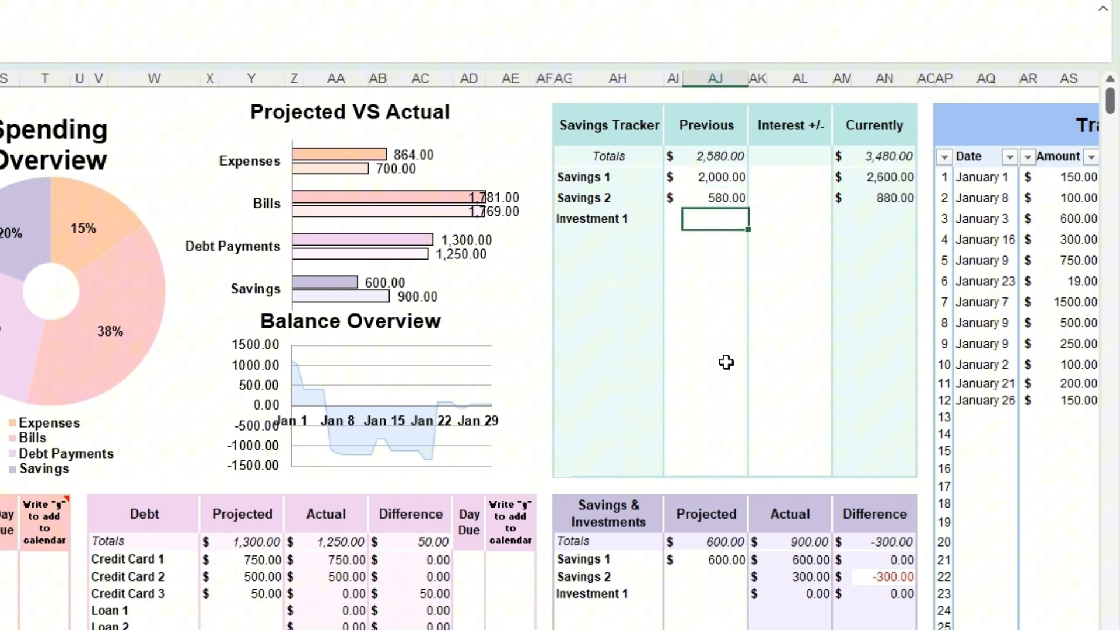
{"action": "left_click", "coordinate": [804, 177]}
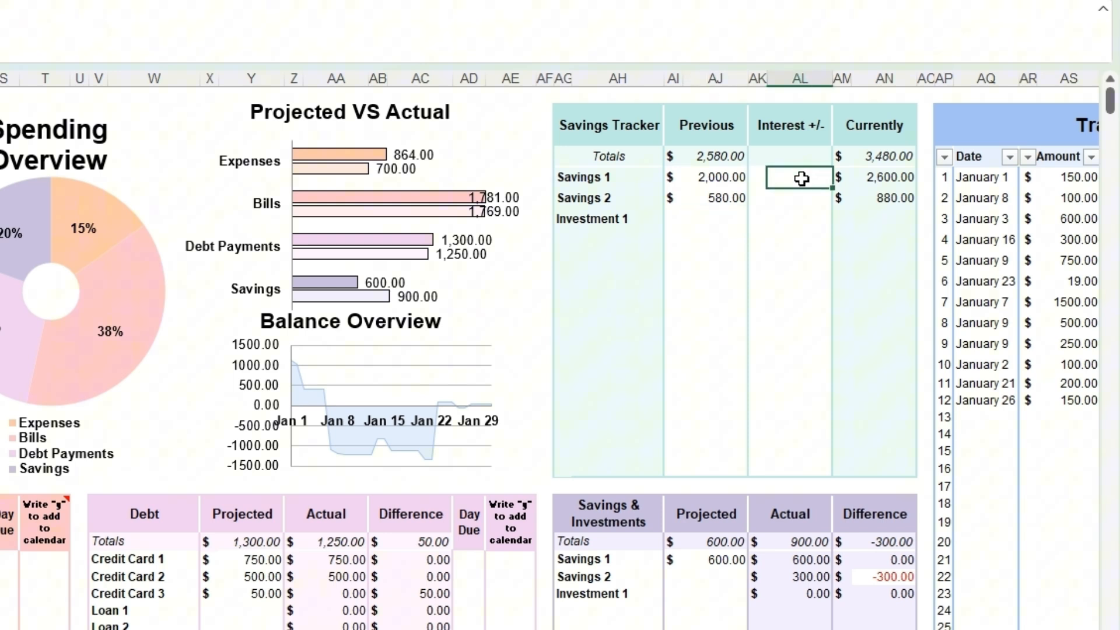
{"action": "type", "text": "22"}
{"action": "key", "text": "Return"}
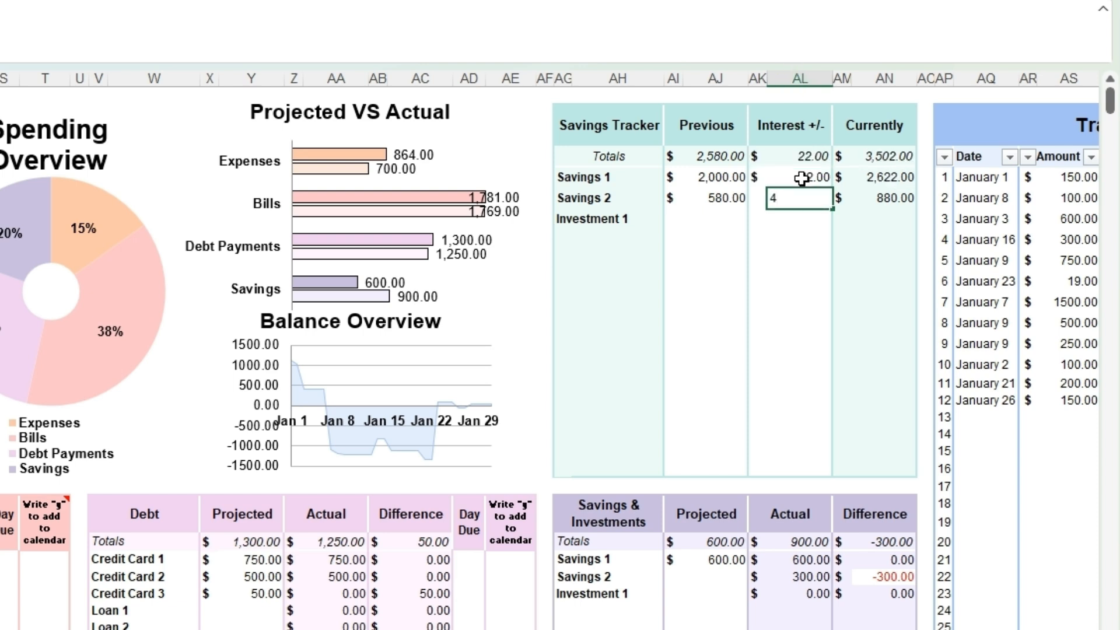
{"action": "key", "text": "Return"}
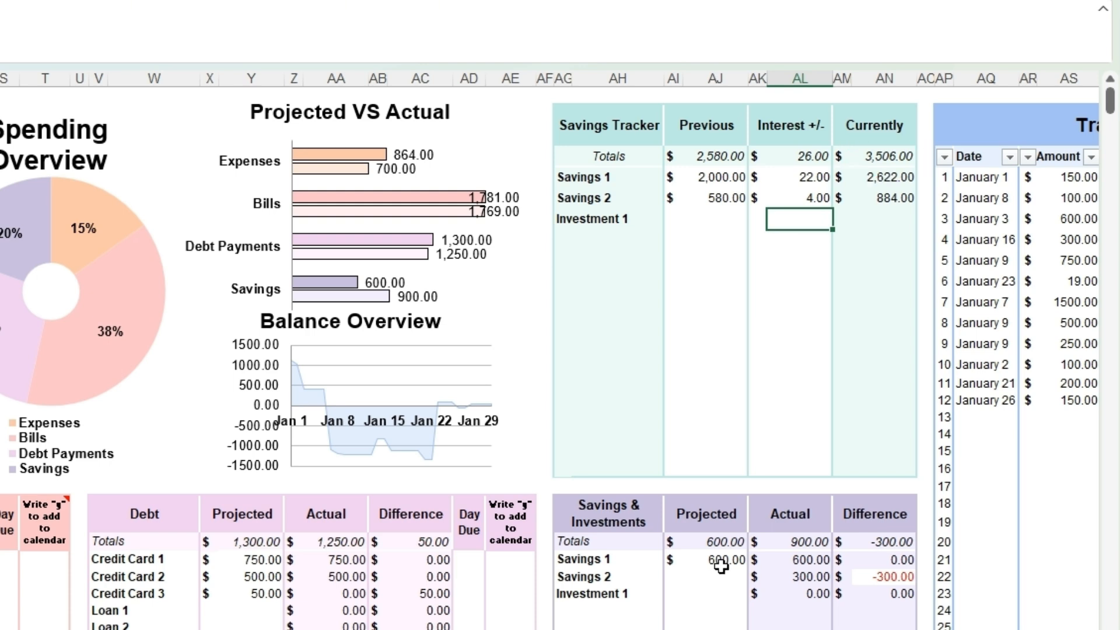
- Set Savings 2's projected amount to -200 in the Savings & Investments table
{"action": "left_click", "coordinate": [720, 561]}
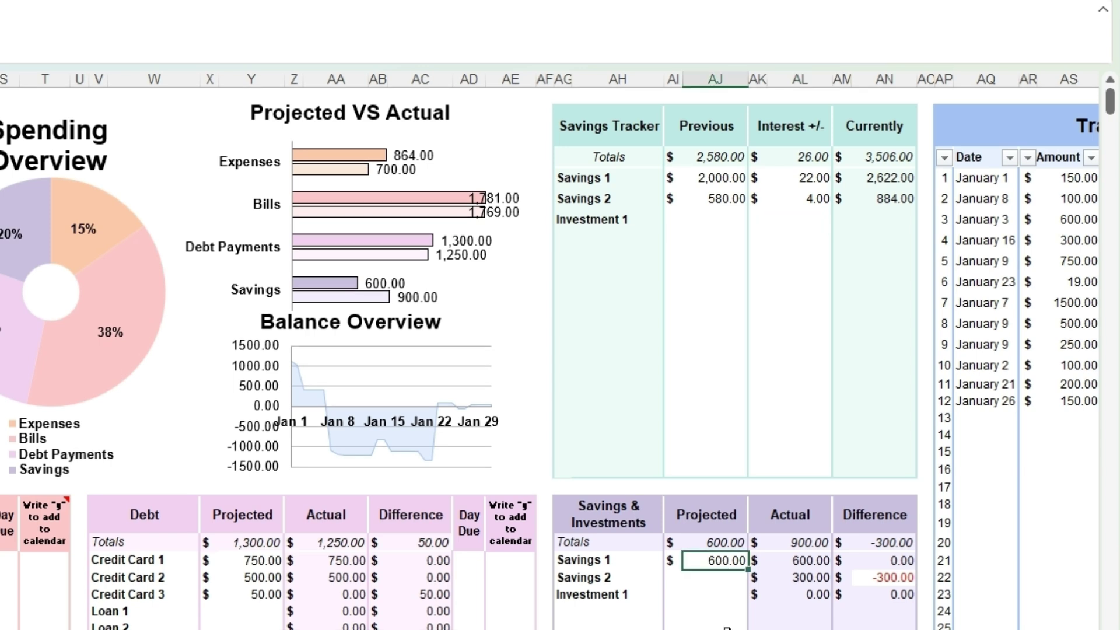
{"action": "left_click", "coordinate": [718, 579]}
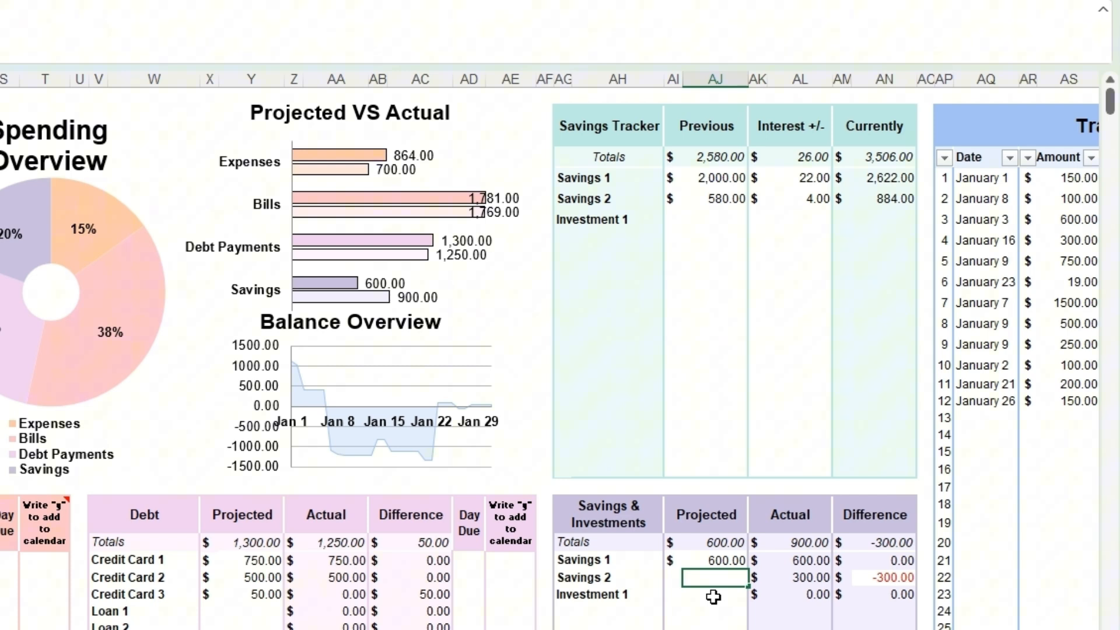
{"action": "type", "text": "00"}
{"action": "key", "text": "Return"}
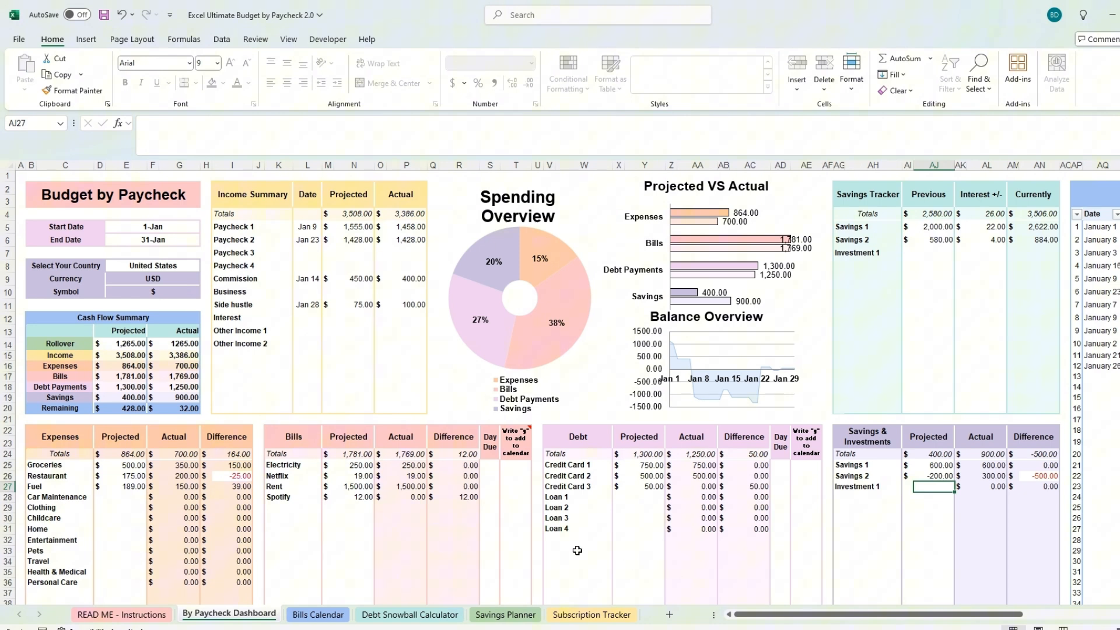
- Enter due days for the bills: Electricity, Netflix 11, Rent 24, Spotify 18
{"action": "left_click", "coordinate": [492, 467]}
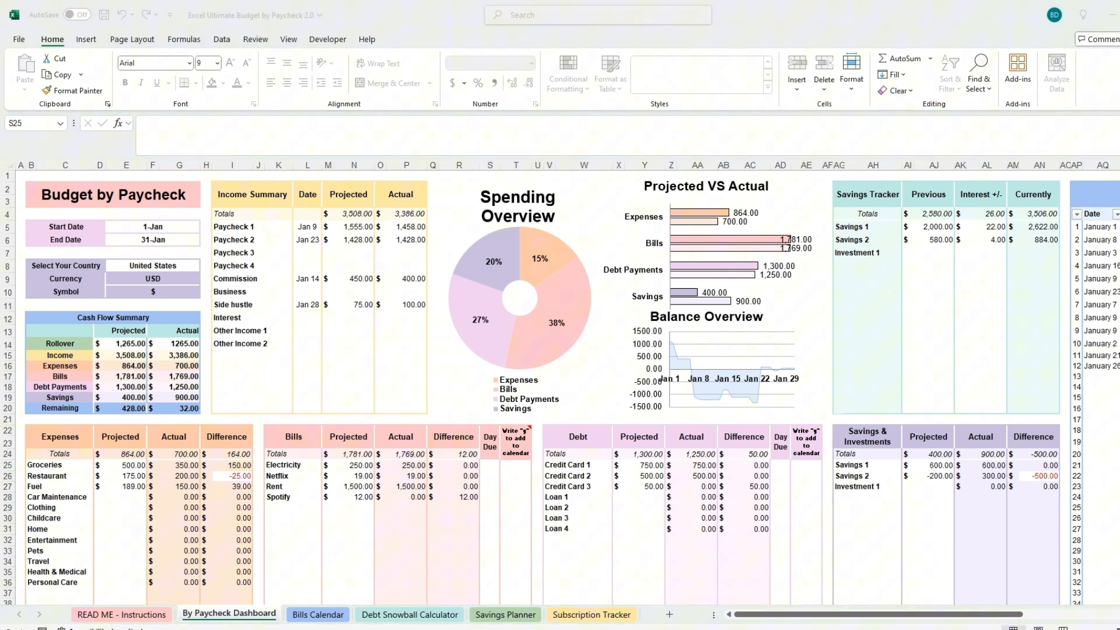
{"action": "key", "text": "Down"}
{"action": "type", "text": "11"}
{"action": "key", "text": "Return"}
{"action": "type", "text": "24"}
{"action": "key", "text": "Return"}
{"action": "type", "text": "18"}
{"action": "key", "text": "Return"}
{"action": "left_click", "coordinate": [517, 469]}
{"action": "type", "text": "y"}
- Mark each bill with y to add it to the calendar
{"action": "key", "text": "Return"}
{"action": "type", "text": "y"}
{"action": "key", "text": "Return"}
{"action": "type", "text": "y"}
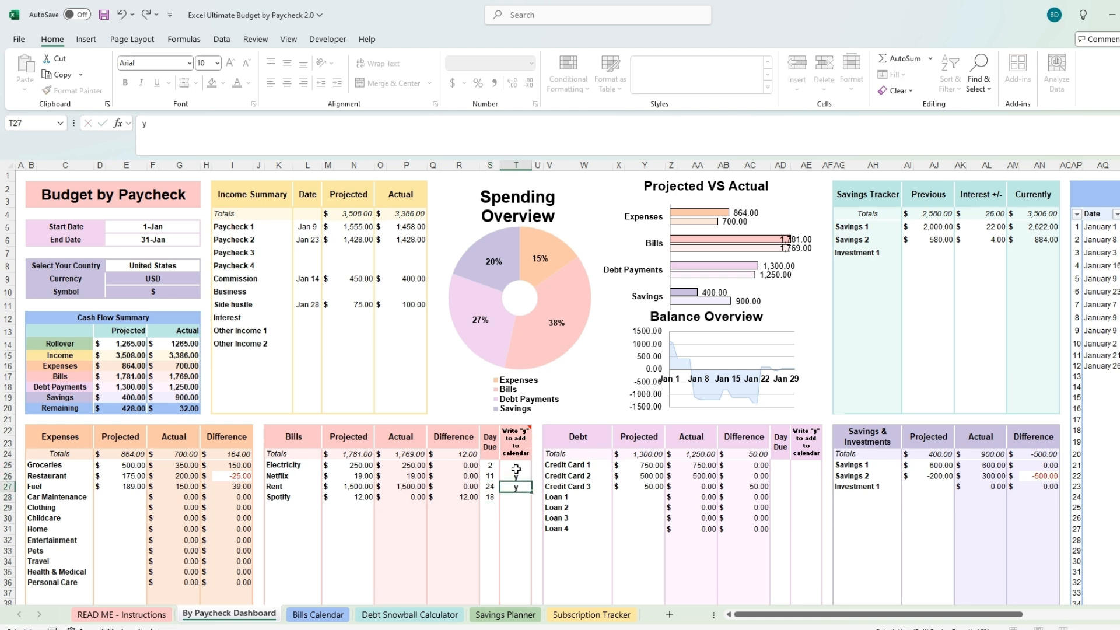
{"action": "key", "text": "Return"}
{"action": "type", "text": "y"}
{"action": "key", "text": "Return"}
{"action": "left_click", "coordinate": [781, 467]}
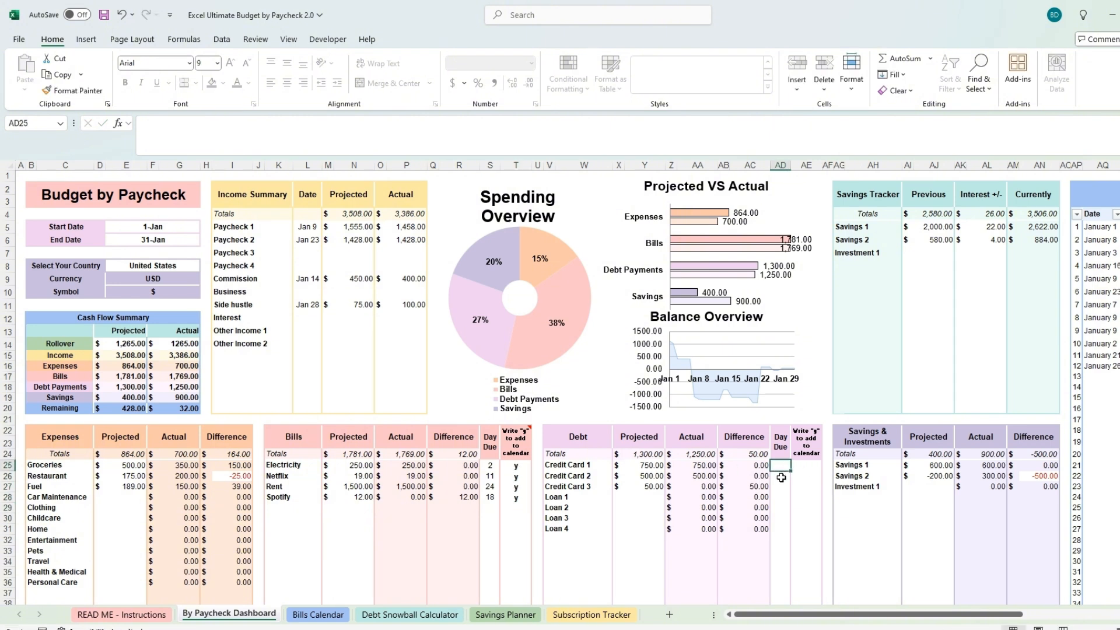
{"action": "type", "text": "17"}
- Give Credit Cards 1–3 due days 17, 9 and 15 and flag them for the calendar
{"action": "key", "text": "Return"}
{"action": "type", "text": "9"}
{"action": "key", "text": "Return"}
{"action": "type", "text": "15"}
{"action": "key", "text": "Return"}
{"action": "left_click", "coordinate": [803, 476]}
{"action": "left_click", "coordinate": [805, 465]}
{"action": "type", "text": "y"}
{"action": "key", "text": "Return"}
{"action": "type", "text": "y"}
{"action": "key", "text": "Return"}
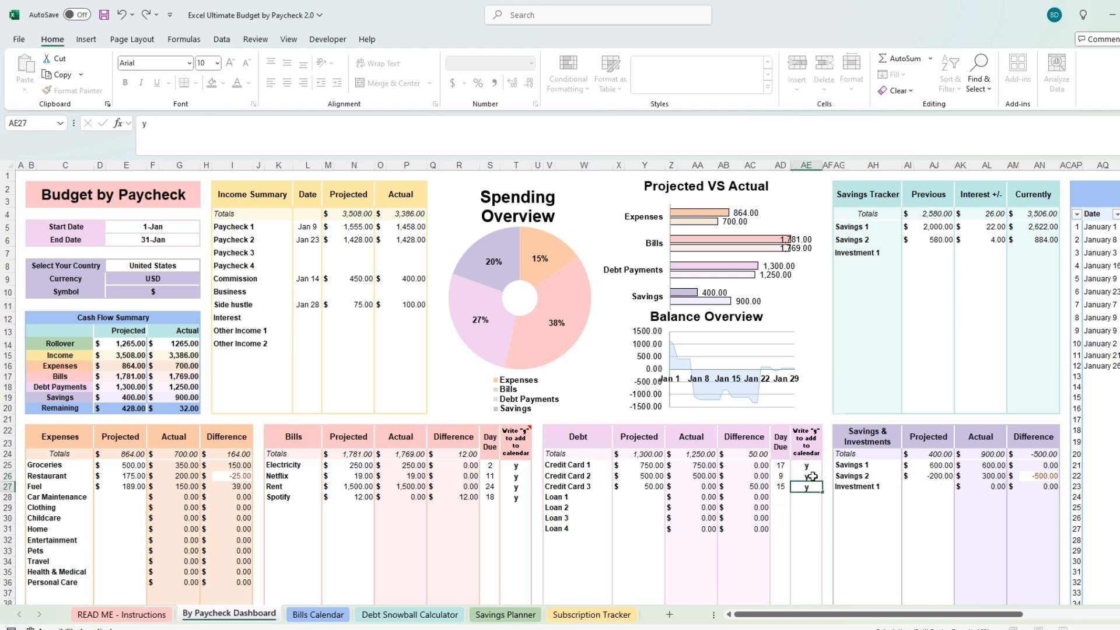
{"action": "type", "text": "y"}
{"action": "key", "text": "Return"}
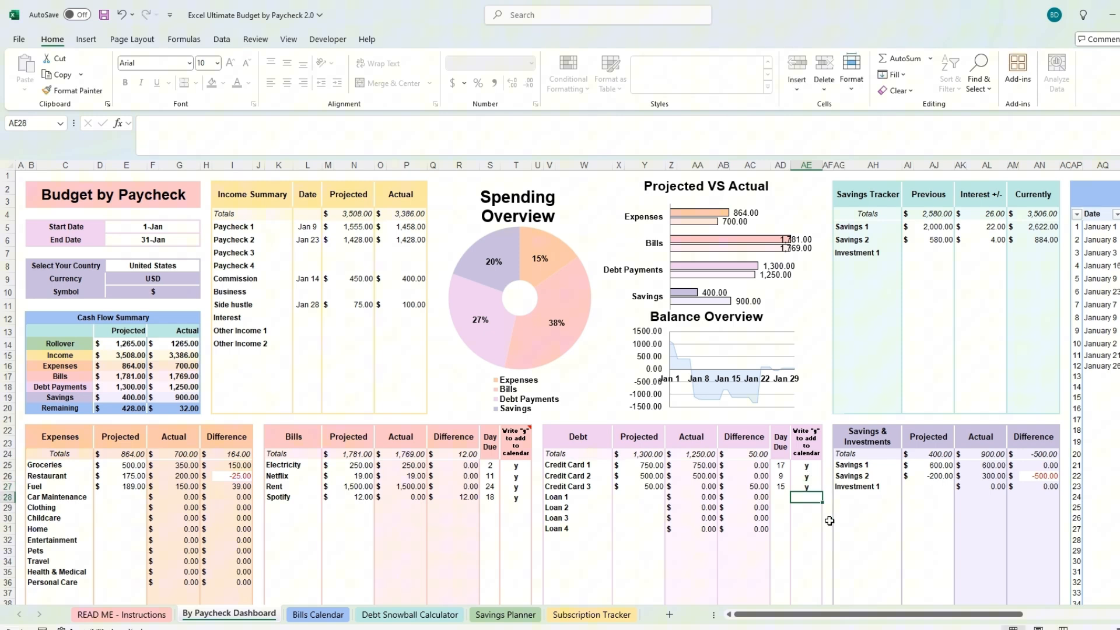
- View the January 2024 Bills Calendar and tick then clear Netflix and Spotify as paid
{"action": "left_click", "coordinate": [315, 615]}
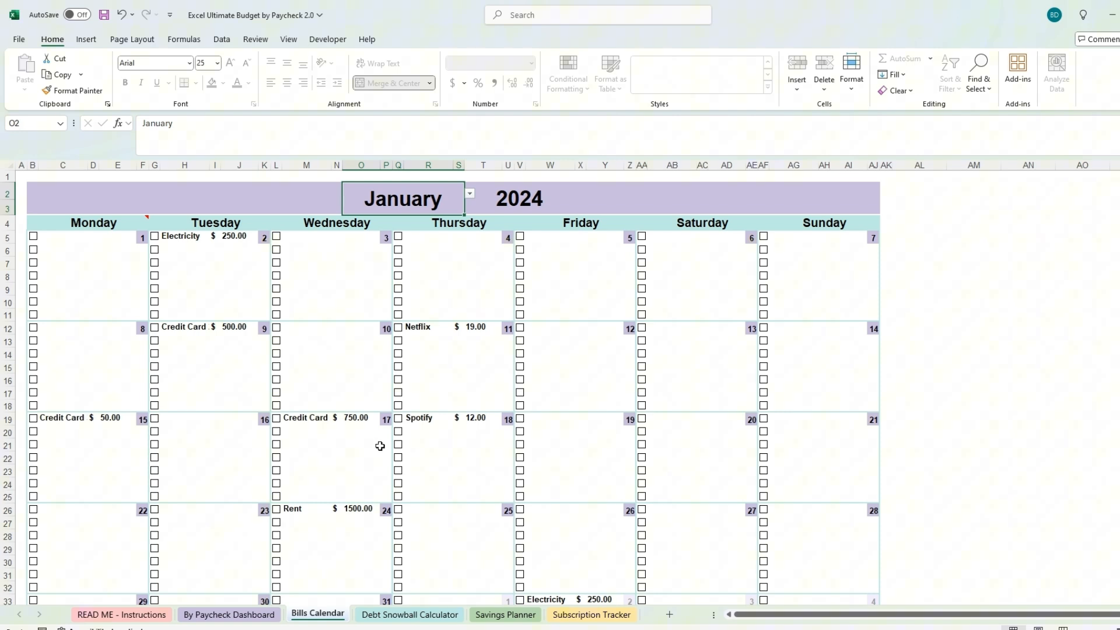
{"action": "left_click", "coordinate": [470, 195]}
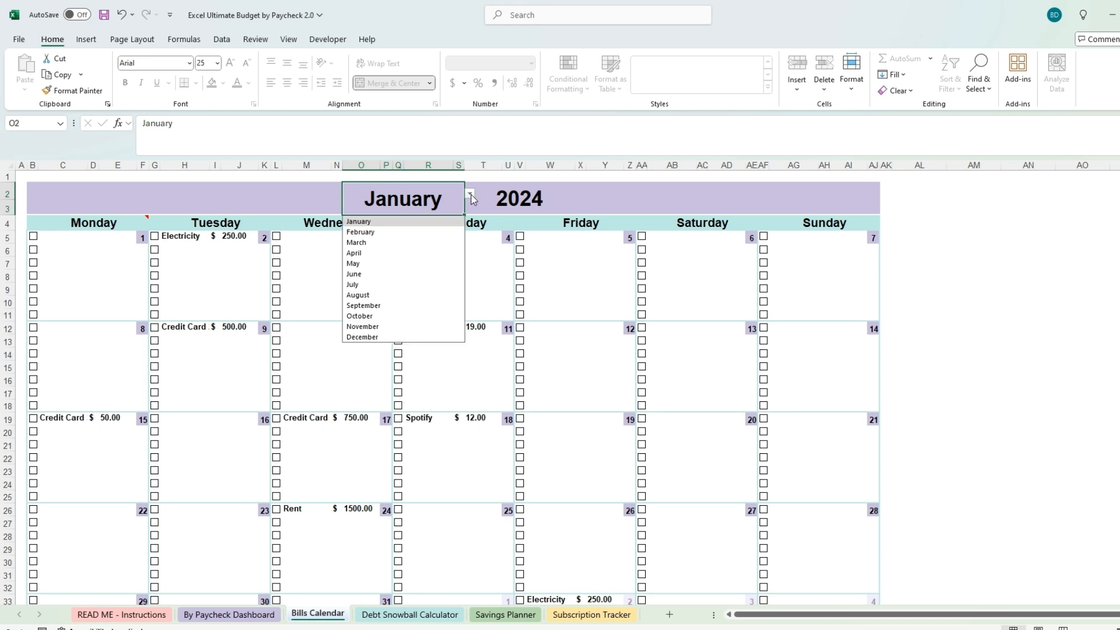
{"action": "left_click", "coordinate": [471, 194]}
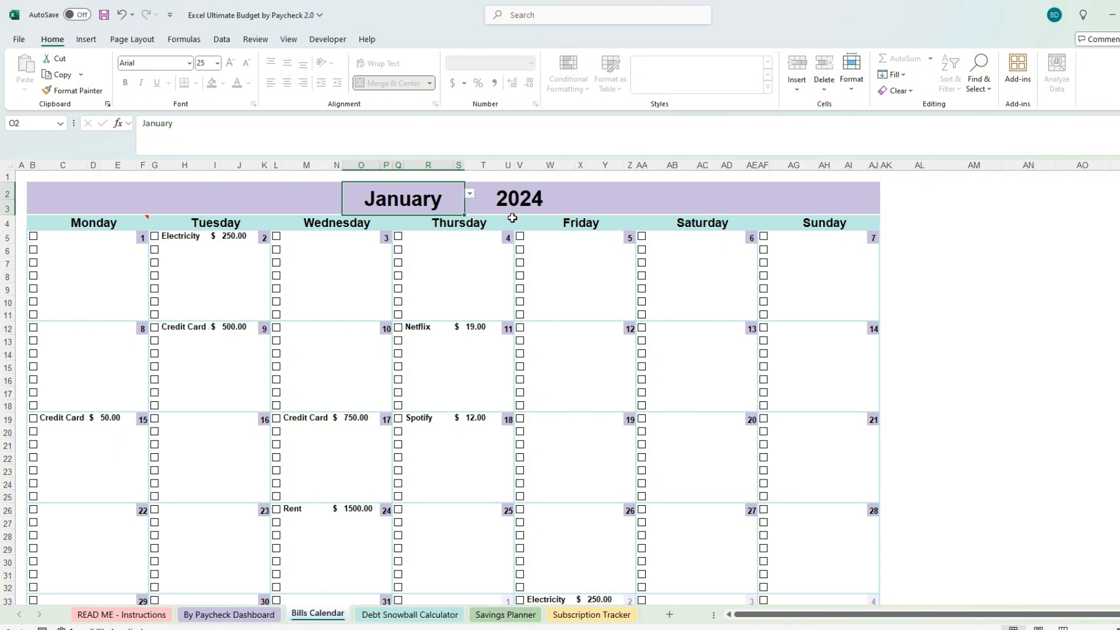
{"action": "left_click", "coordinate": [397, 327]}
{"action": "left_click", "coordinate": [398, 327]}
{"action": "left_click", "coordinate": [398, 418]}
{"action": "left_click", "coordinate": [398, 419]}
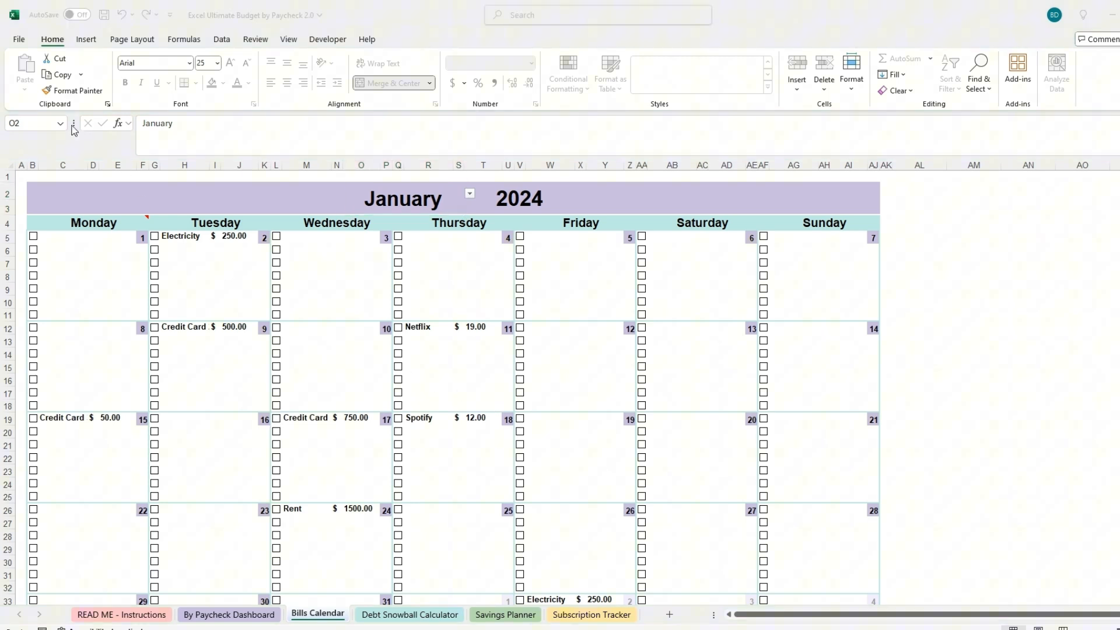
- Set printing to Landscape, Fit Sheet on One Page, with gridlines enabled in Page Setup
{"action": "left_click", "coordinate": [14, 46]}
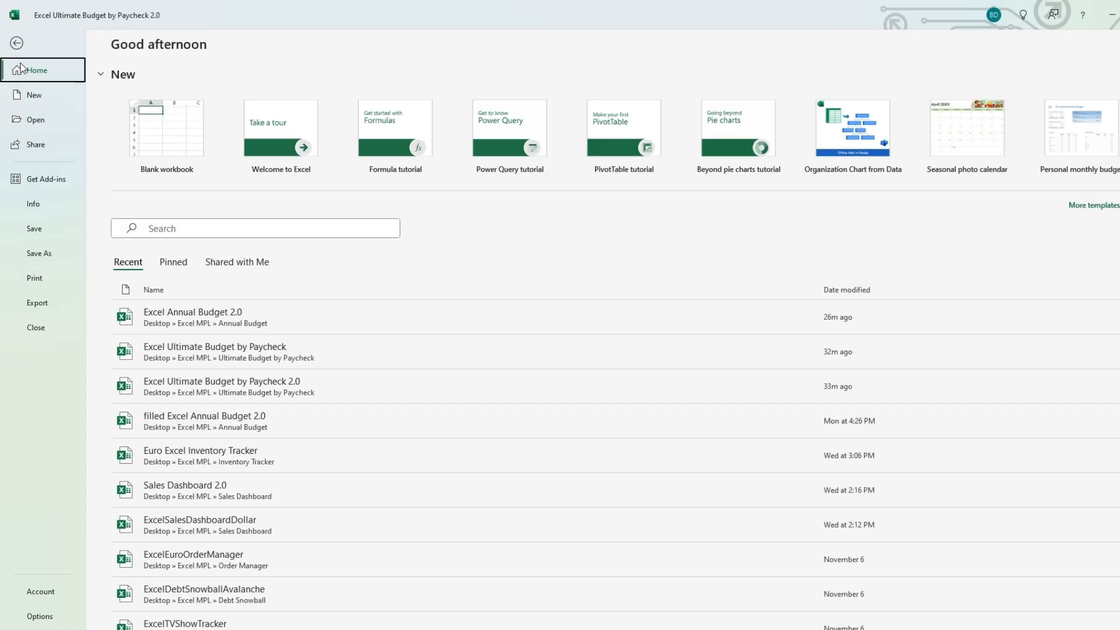
{"action": "left_click", "coordinate": [44, 283]}
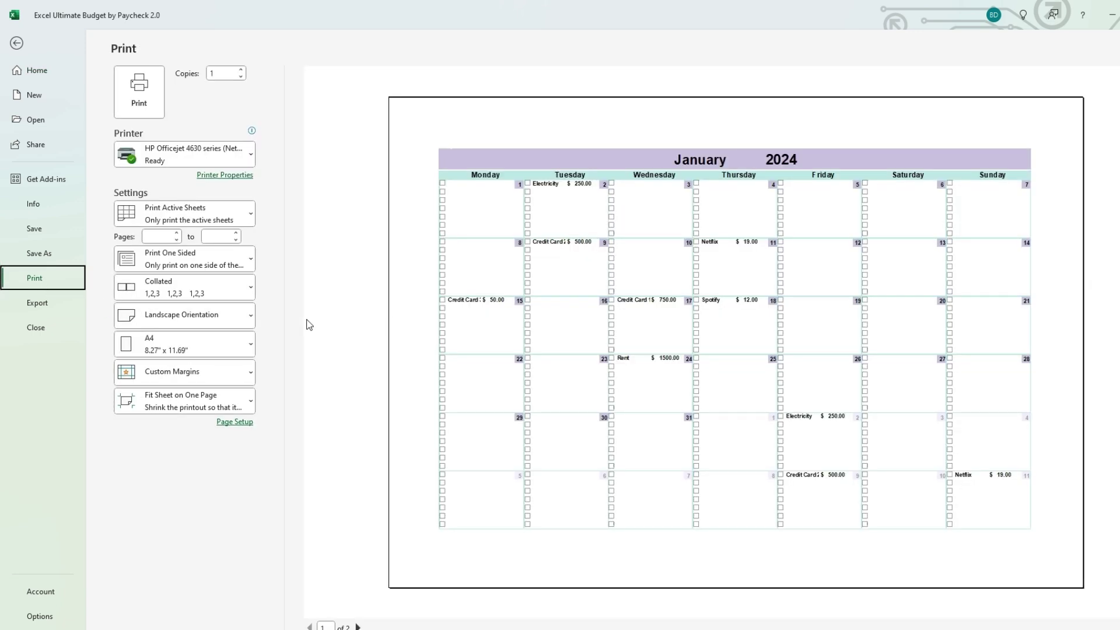
{"action": "left_click", "coordinate": [184, 314]}
{"action": "left_click", "coordinate": [201, 378]}
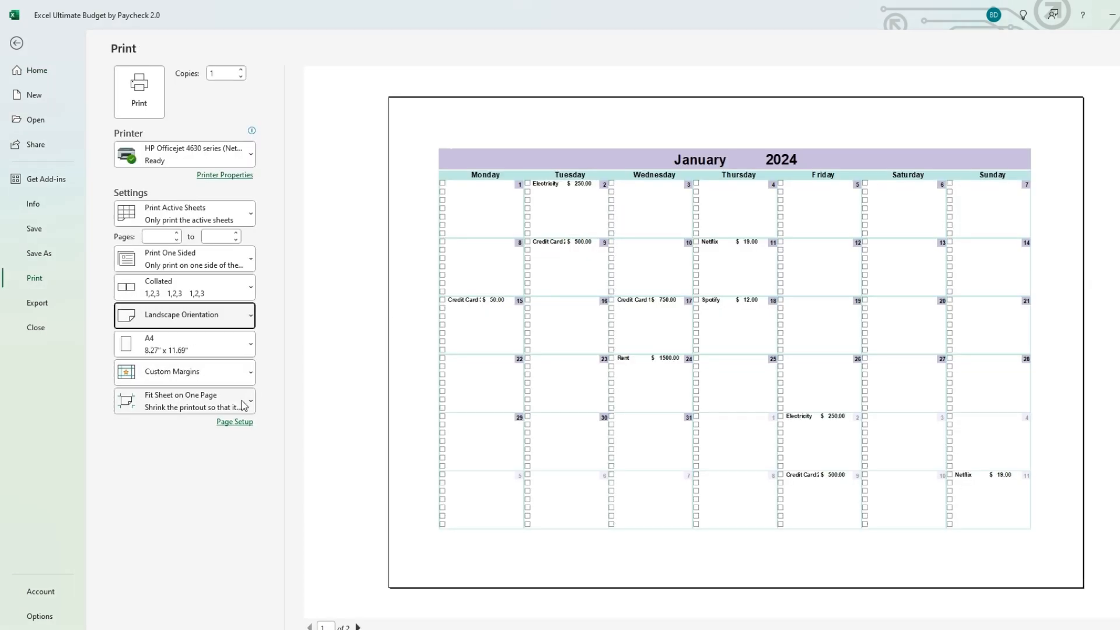
{"action": "left_click", "coordinate": [183, 401]}
{"action": "left_click", "coordinate": [194, 466]}
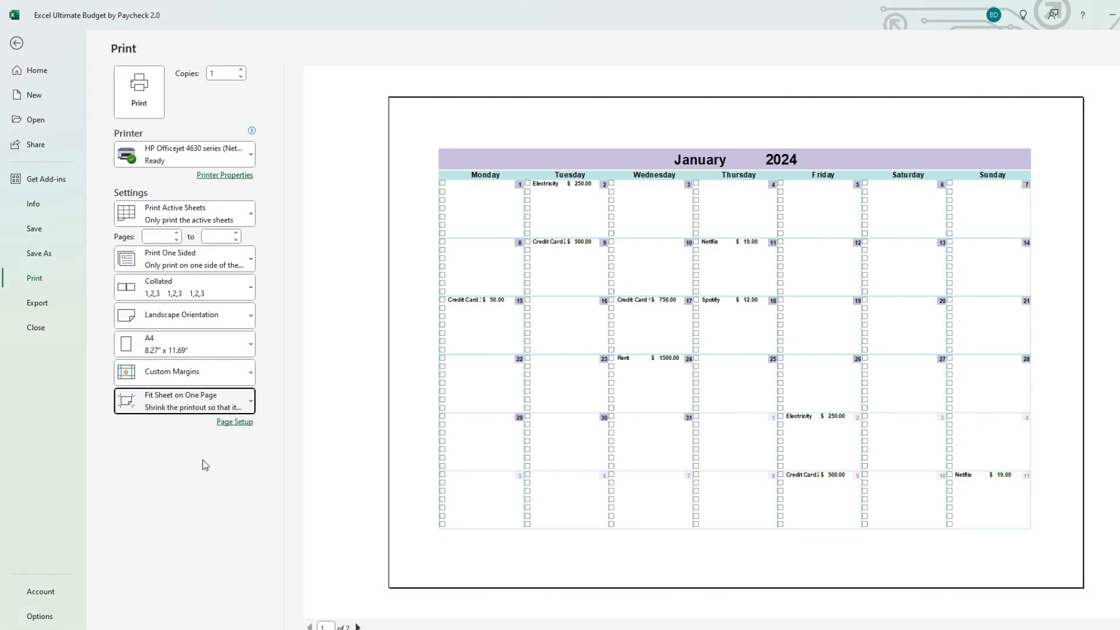
{"action": "left_click", "coordinate": [235, 421]}
{"action": "left_click", "coordinate": [681, 267]}
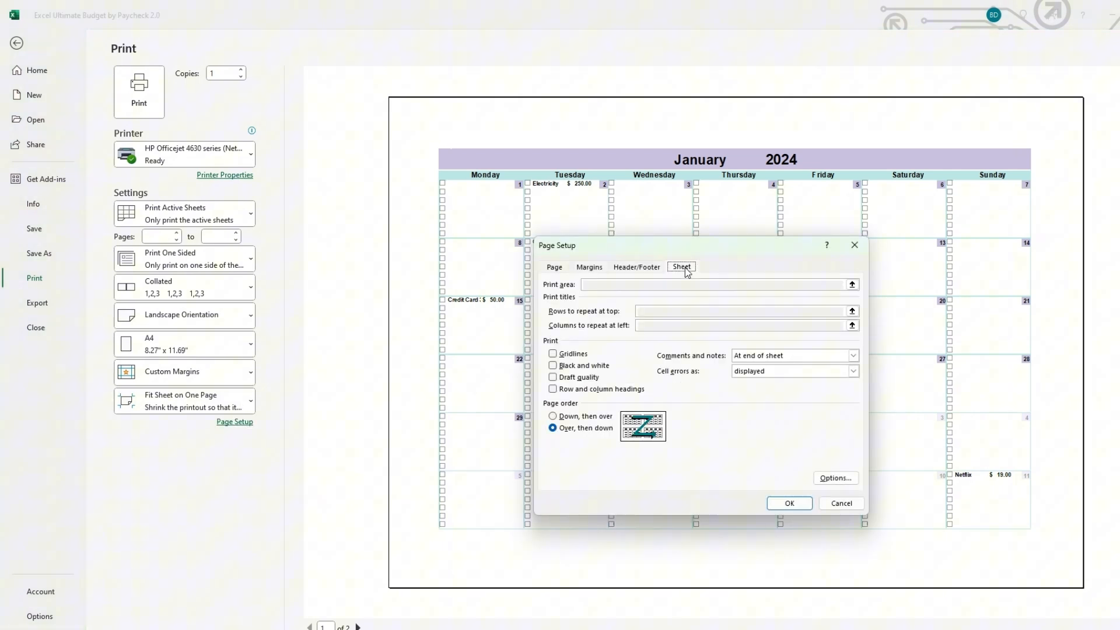
{"action": "left_click", "coordinate": [551, 354]}
{"action": "left_click", "coordinate": [789, 504]}
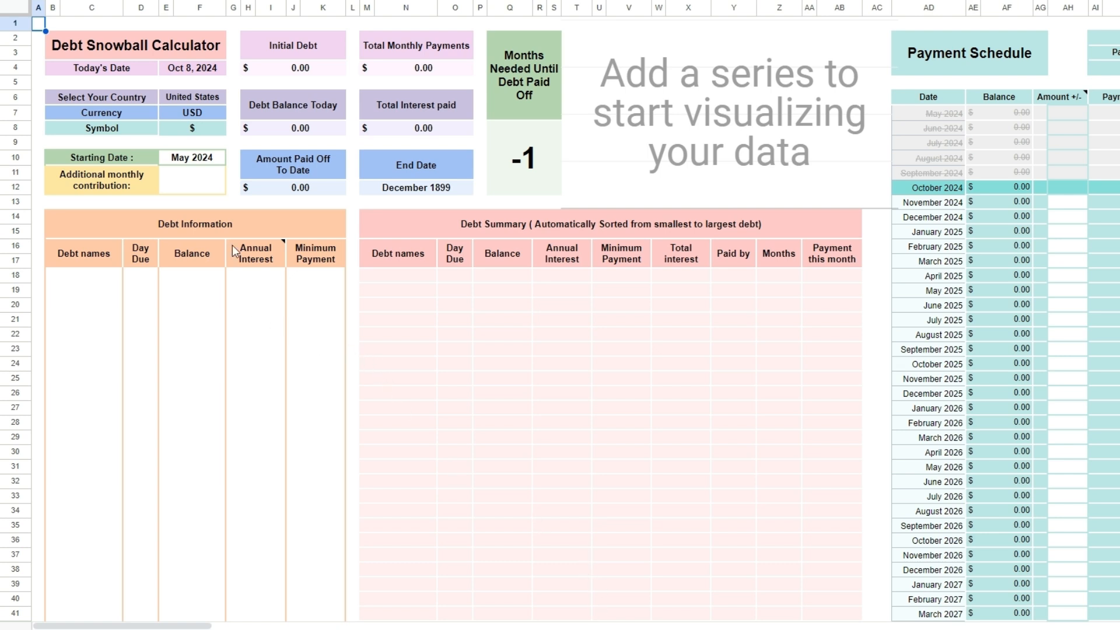
- Set an October 2024 starting date and name Debt 1–3 and three loans
{"action": "double_click", "coordinate": [183, 160]}
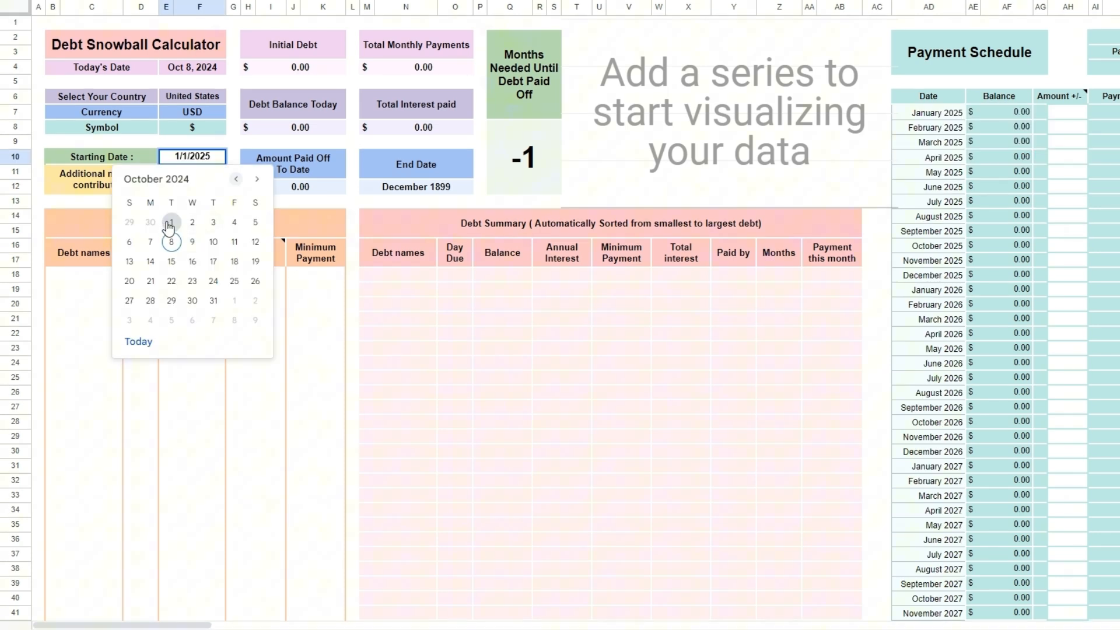
{"action": "left_click", "coordinate": [170, 230]}
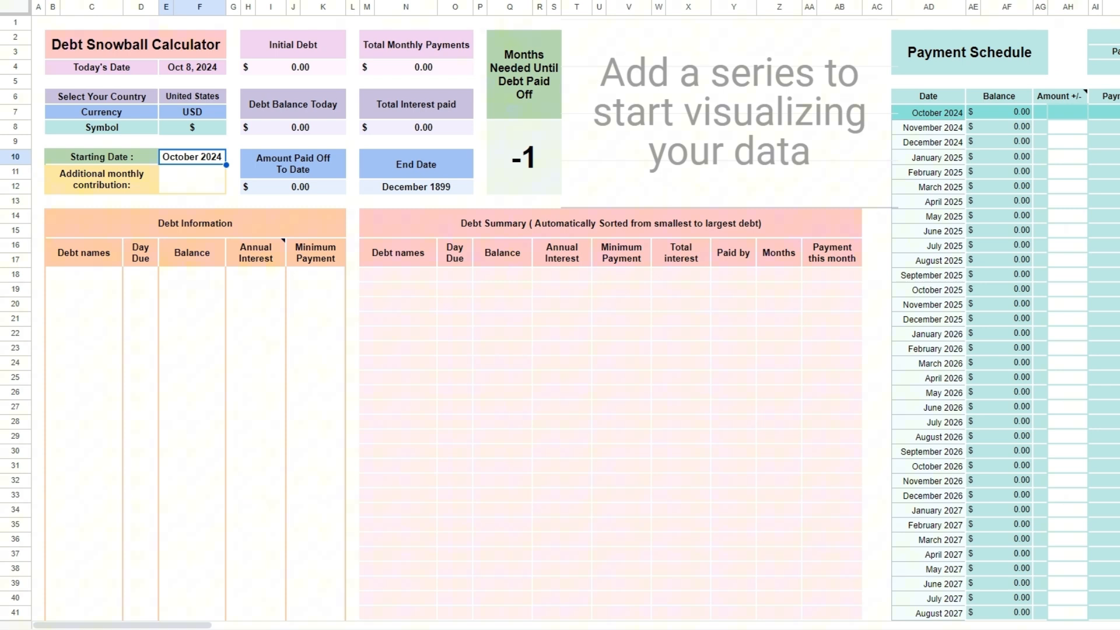
{"action": "type", "text": "Debt 1"}
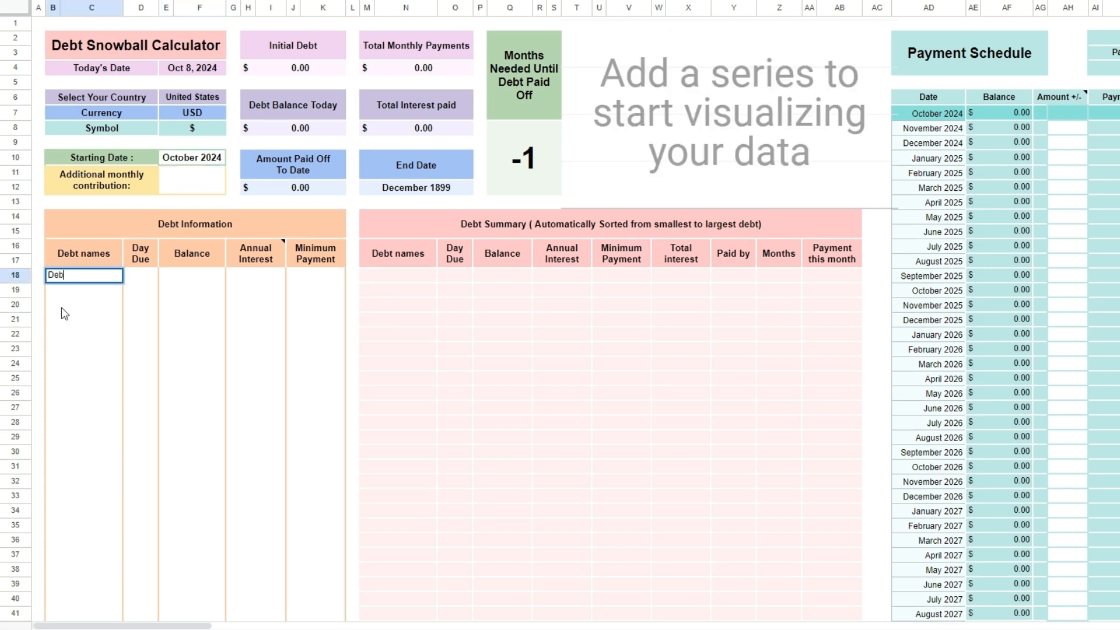
{"action": "key", "text": "Return"}
{"action": "type", "text": "Debt 2"}
{"action": "key", "text": "Return"}
{"action": "type", "text": "Debt 3"}
{"action": "key", "text": "Return"}
{"action": "type", "text": "Loan"}
{"action": "key", "text": "Return"}
{"action": "type", "text": "Loan1"}
{"action": "key", "text": "Return"}
{"action": "type", "text": "Loan3"}
{"action": "key", "text": "Return"}
{"action": "type", "text": "Credit Cart"}
- Name the remaining debts Credit Card 1 through Credit Card 4
{"action": "key", "text": "Return"}
{"action": "type", "text": "Credit Card 2"}
{"action": "key", "text": "Return"}
{"action": "type", "text": "Credit Cart 3"}
{"action": "key", "text": "Return"}
{"action": "type", "text": "Credit Ca"}
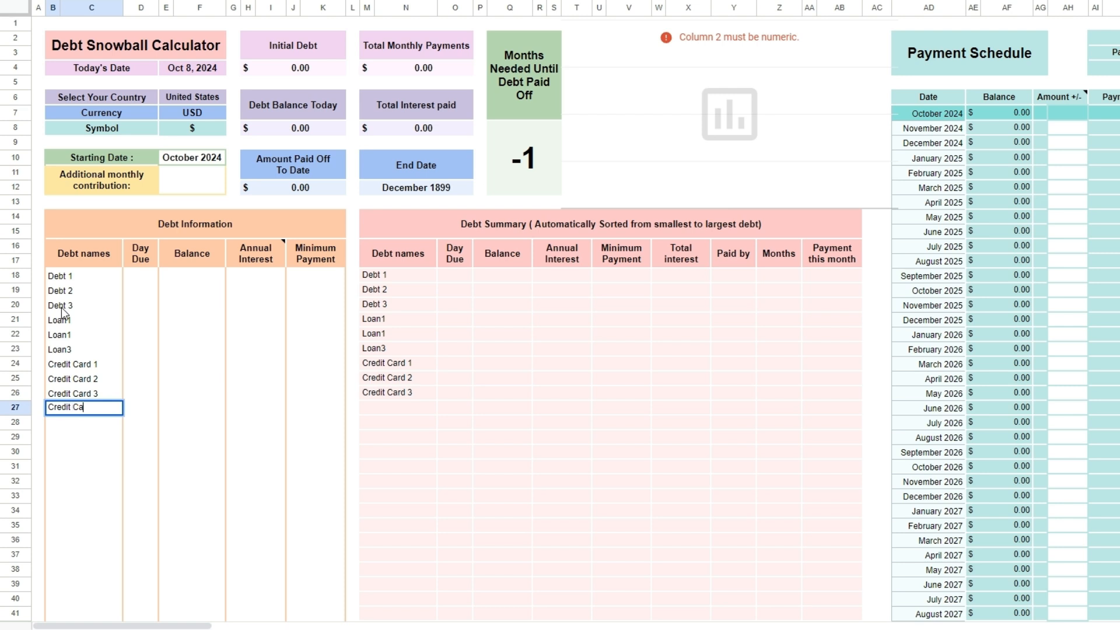
{"action": "type", "text": "rd 4"}
{"action": "key", "text": "Return"}
- Enter balances 1,250, 740, 3,500 and 7,180 for the first four debts
{"action": "left_click", "coordinate": [195, 275]}
{"action": "type", "text": "1250"}
{"action": "key", "text": "Return"}
{"action": "type", "text": "740"}
{"action": "key", "text": "Return"}
{"action": "type", "text": "3500"}
{"action": "key", "text": "Return"}
{"action": "type", "text": "7180"}
{"action": "key", "text": "Return"}
{"action": "type", "text": "1254 999 9000 "}
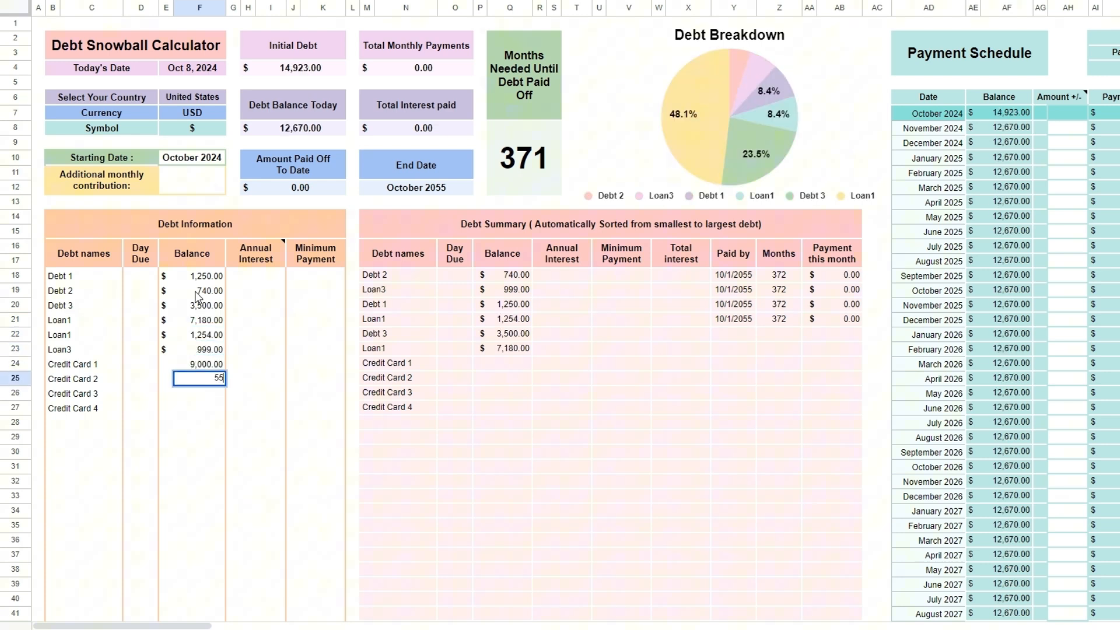
{"action": "type", "text": "5500 200 1888"}
- Enter annual interest rates: 29% for Debt 3, 15% and near-zero for the loans
{"action": "left_click", "coordinate": [256, 275]}
{"action": "type", "text": "15 28 29"}
{"action": "key", "text": "Return"}
{"action": "type", "text": "15"}
{"action": "key", "text": "Return"}
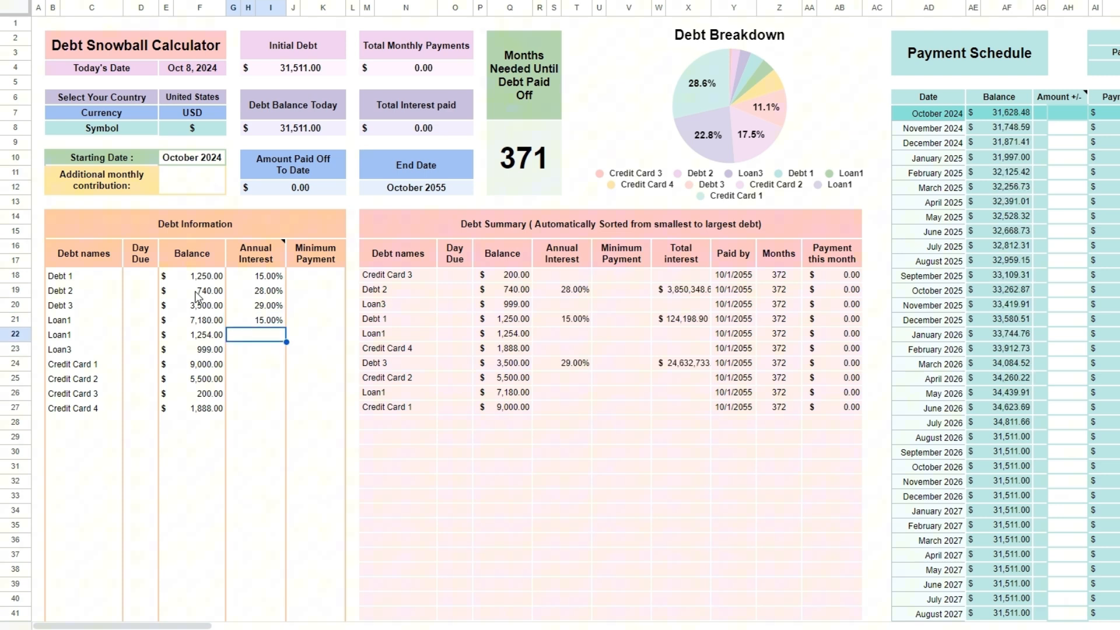
{"action": "type", "text": "00"}
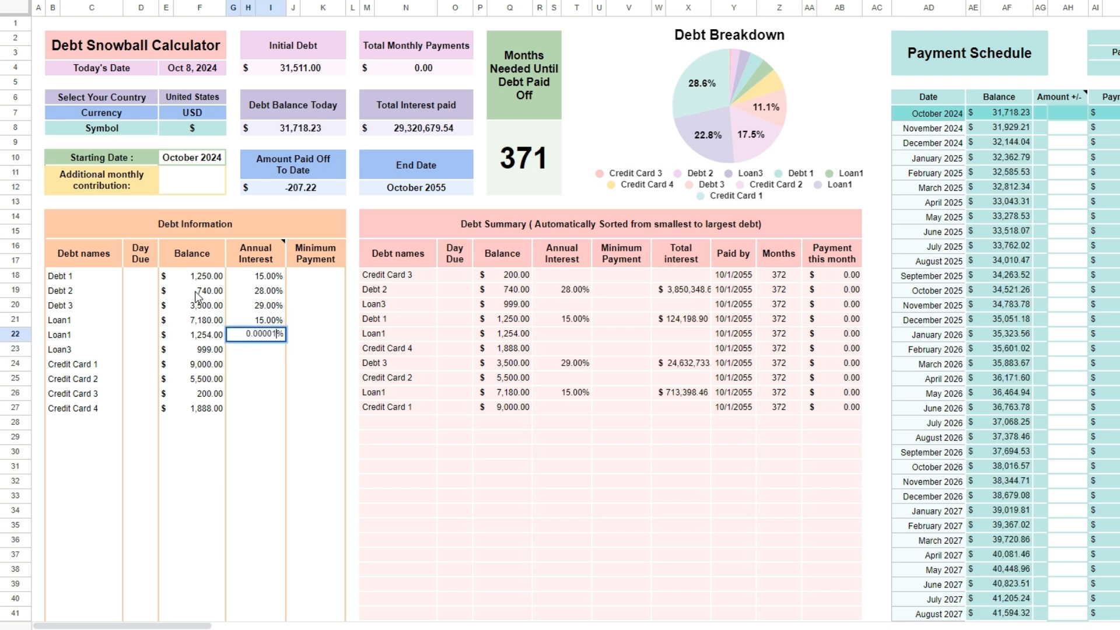
{"action": "key", "text": "Return"}
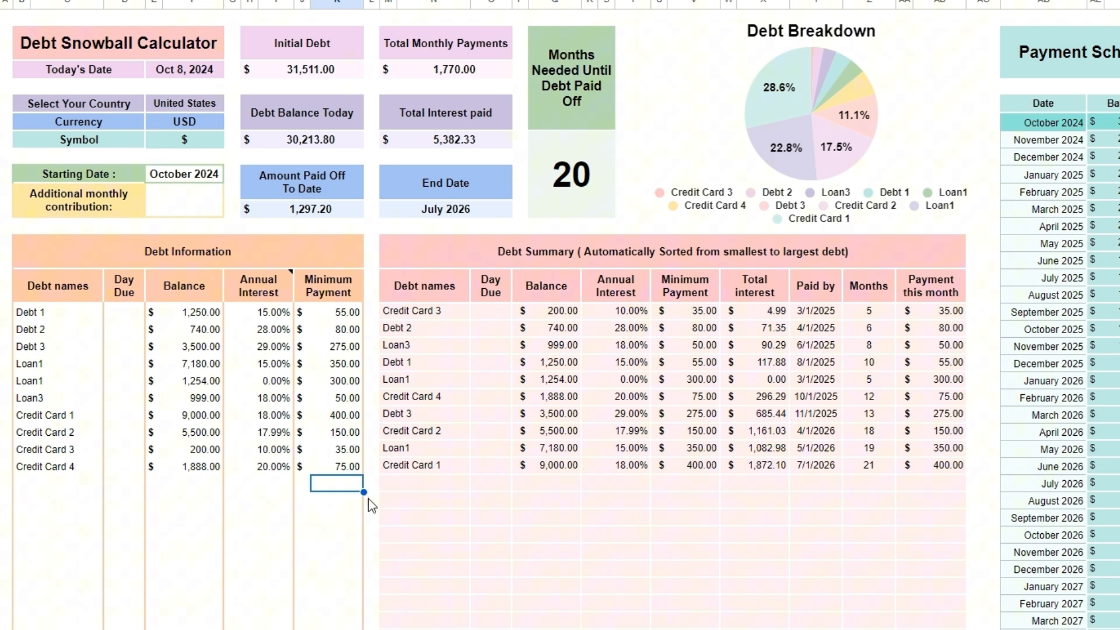
- Set a $200 additional monthly contribution and an extra $50 for October 2024
{"action": "left_click", "coordinate": [191, 203]}
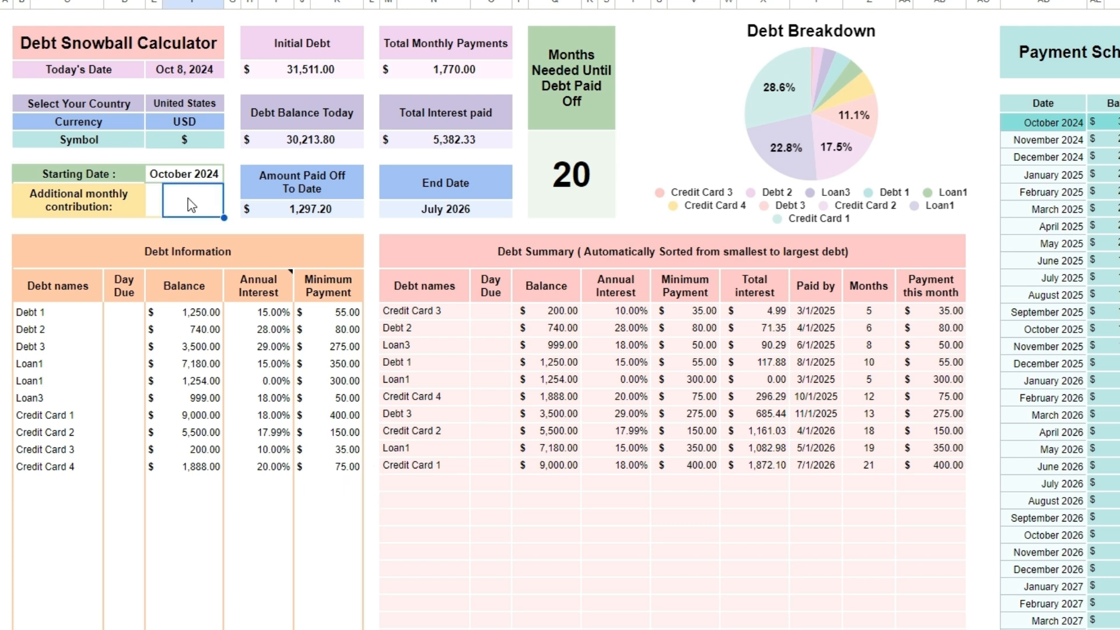
{"action": "type", "text": "200"}
{"action": "key", "text": "Return"}
{"action": "key", "text": "Return"}
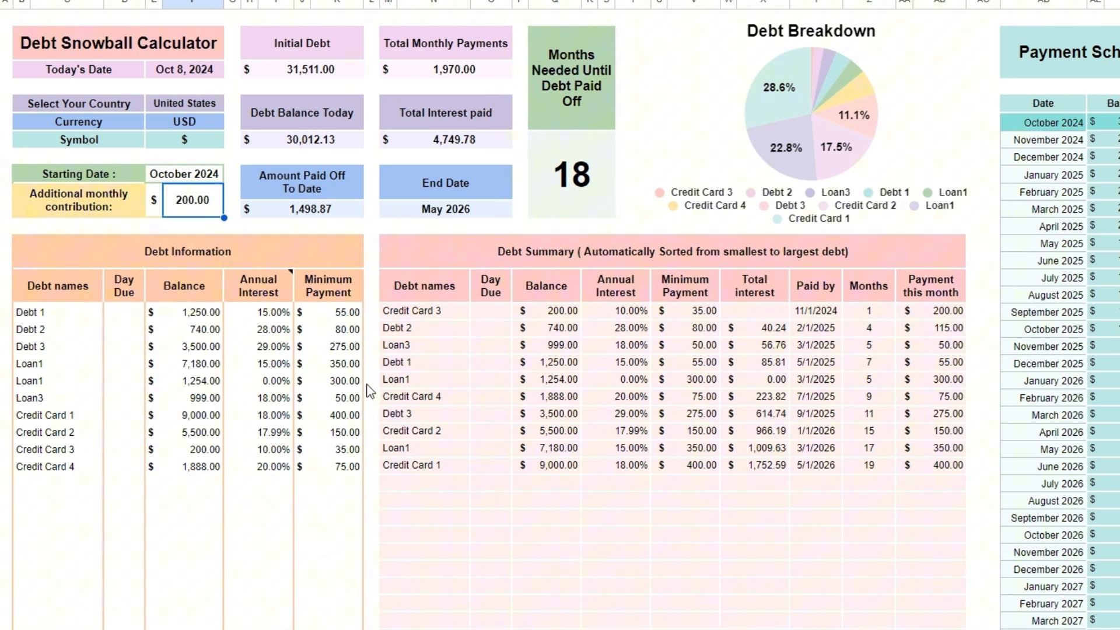
{"action": "scroll", "coordinate": [346, 531], "scroll_direction": "right", "scroll_amount": 10}
{"action": "scroll", "coordinate": [560, 351], "scroll_direction": "right", "scroll_amount": 5}
{"action": "scroll", "coordinate": [561, 351], "scroll_direction": "right", "scroll_amount": 5}
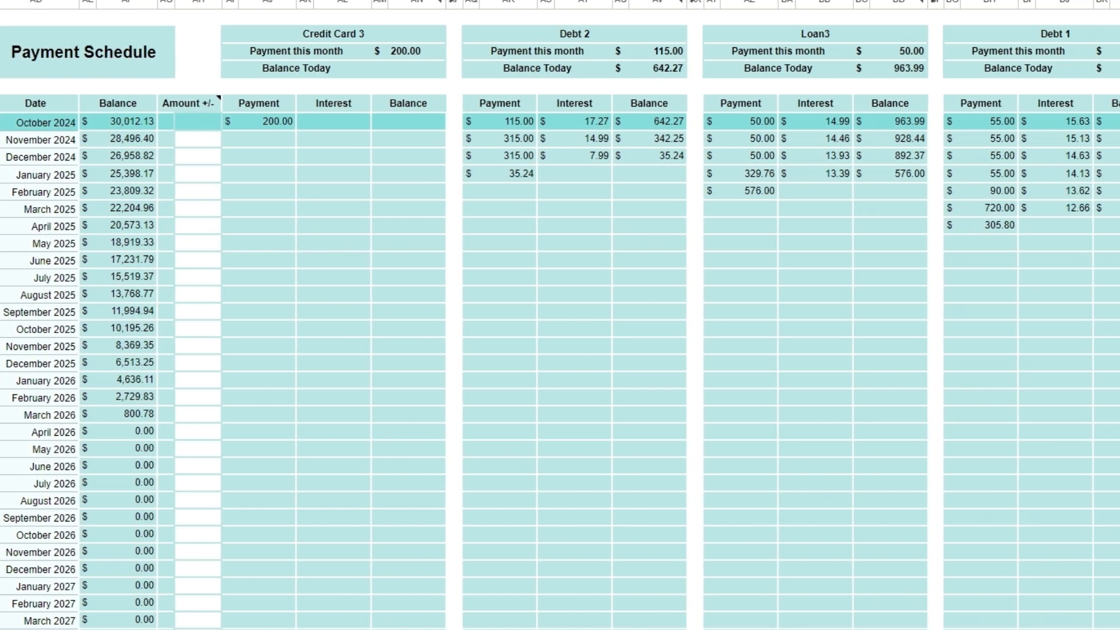
{"action": "scroll", "coordinate": [560, 350], "scroll_direction": "right", "scroll_amount": 4}
{"action": "scroll", "coordinate": [560, 350], "scroll_direction": "right", "scroll_amount": 4}
{"action": "scroll", "coordinate": [560, 350], "scroll_direction": "right", "scroll_amount": 3}
{"action": "scroll", "coordinate": [560, 350], "scroll_direction": "right", "scroll_amount": 3}
{"action": "scroll", "coordinate": [560, 350], "scroll_direction": "right", "scroll_amount": 3}
{"action": "scroll", "coordinate": [561, 350], "scroll_direction": "right", "scroll_amount": 3}
{"action": "scroll", "coordinate": [559, 350], "scroll_direction": "right", "scroll_amount": 3}
{"action": "scroll", "coordinate": [560, 350], "scroll_direction": "right", "scroll_amount": 3}
{"action": "scroll", "coordinate": [560, 351], "scroll_direction": "right", "scroll_amount": 3}
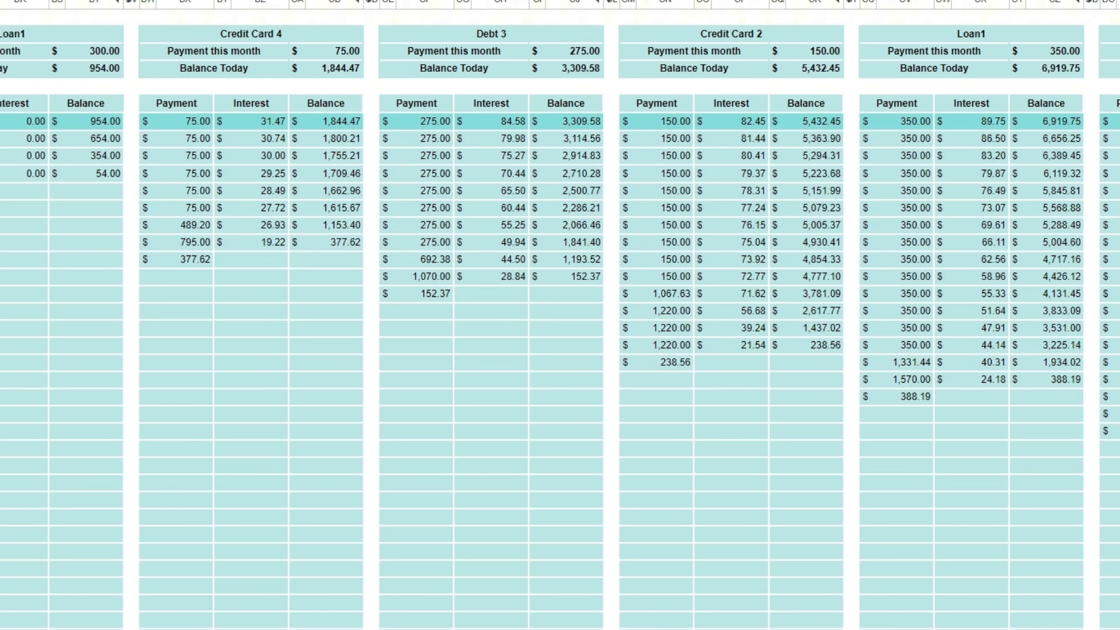
{"action": "scroll", "coordinate": [560, 349], "scroll_direction": "left", "scroll_amount": 3}
{"action": "scroll", "coordinate": [560, 351], "scroll_direction": "left", "scroll_amount": 3}
{"action": "scroll", "coordinate": [560, 350], "scroll_direction": "left", "scroll_amount": 3}
{"action": "scroll", "coordinate": [560, 349], "scroll_direction": "left", "scroll_amount": 3}
{"action": "scroll", "coordinate": [560, 350], "scroll_direction": "left", "scroll_amount": 2}
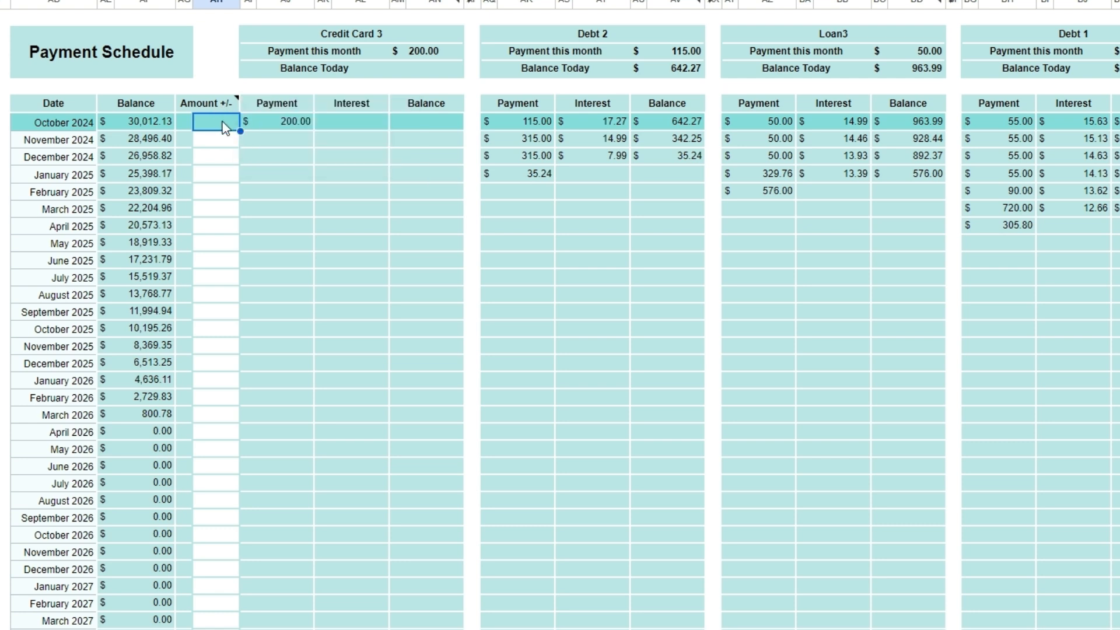
{"action": "type", "text": "50"}
{"action": "key", "text": "Return"}
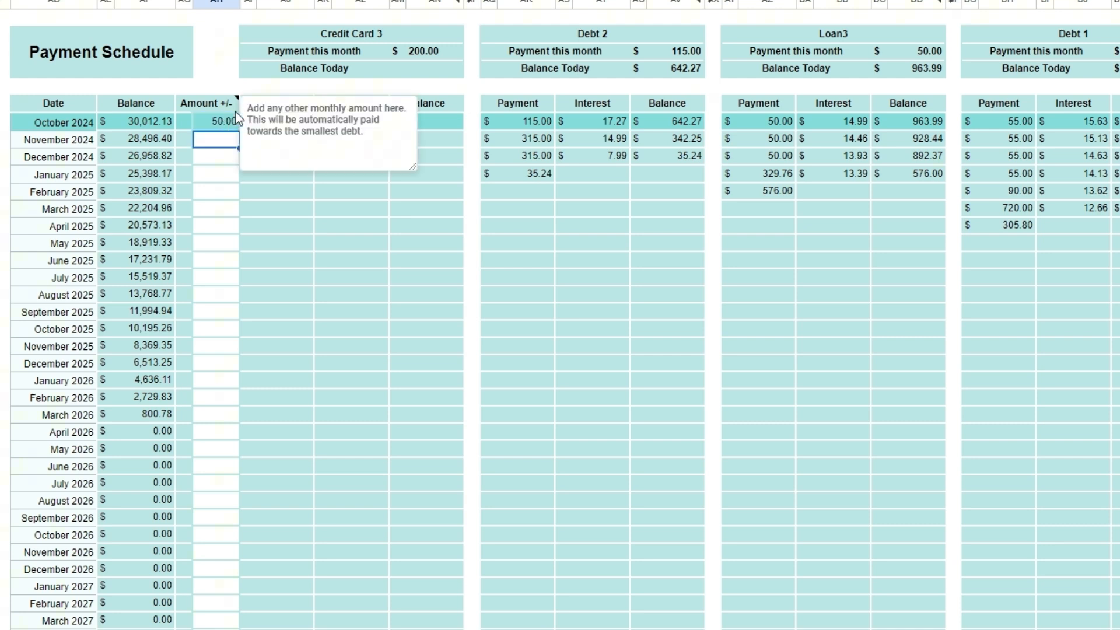
{"action": "left_click", "coordinate": [227, 175]}
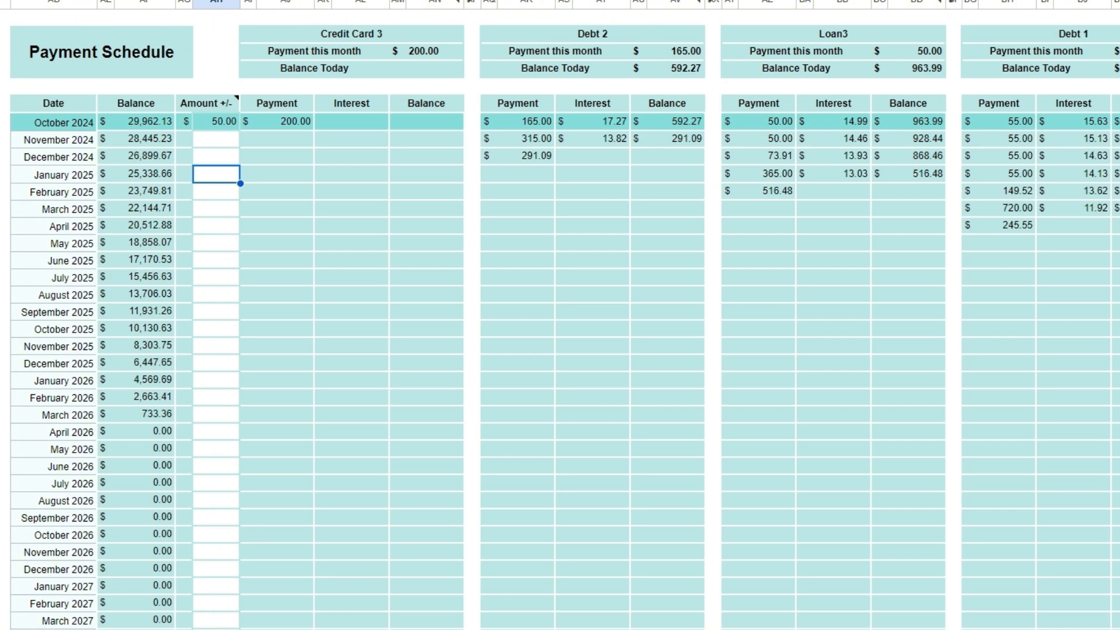
{"action": "scroll", "coordinate": [560, 350], "scroll_direction": "left", "scroll_amount": 10}
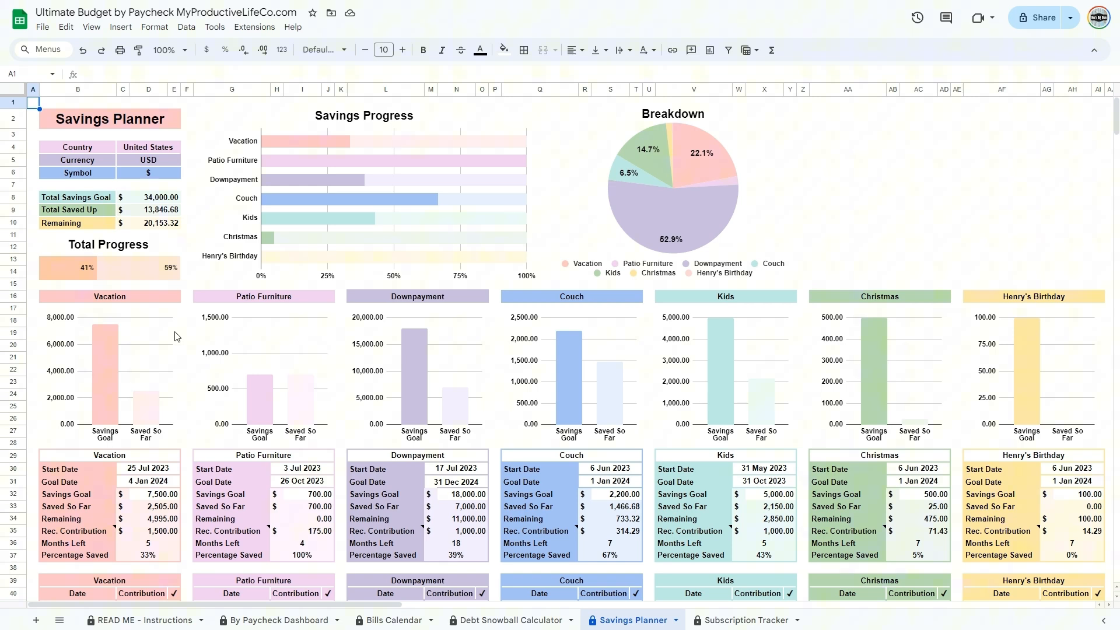
{"action": "scroll", "coordinate": [175, 337], "scroll_direction": "down", "scroll_amount": 3}
{"action": "scroll", "coordinate": [175, 336], "scroll_direction": "down", "scroll_amount": 2}
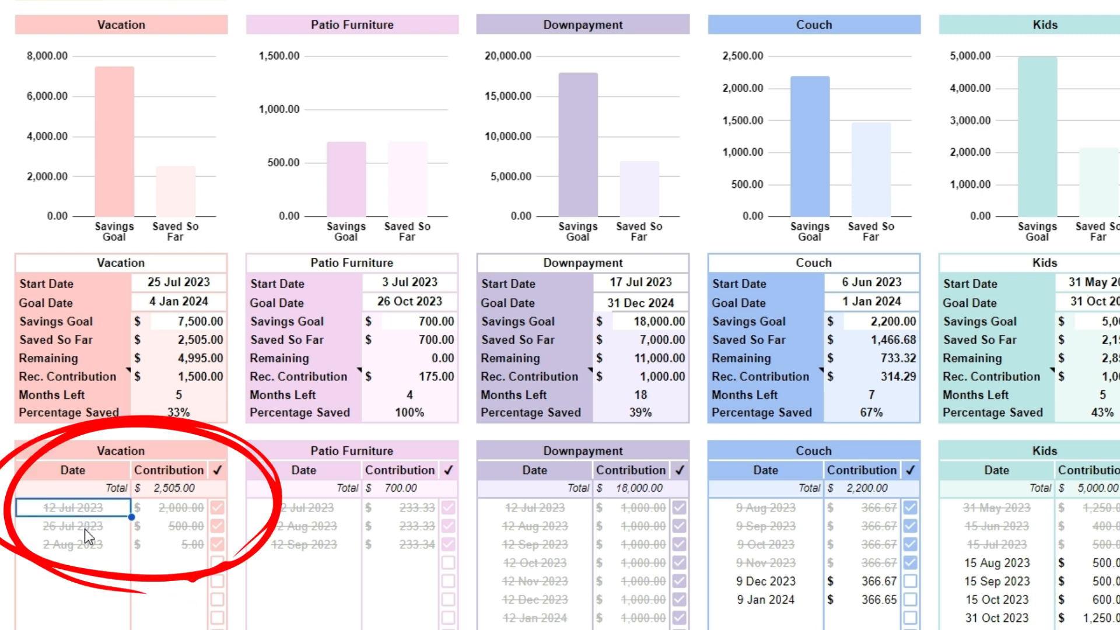
{"action": "left_click", "coordinate": [185, 598]}
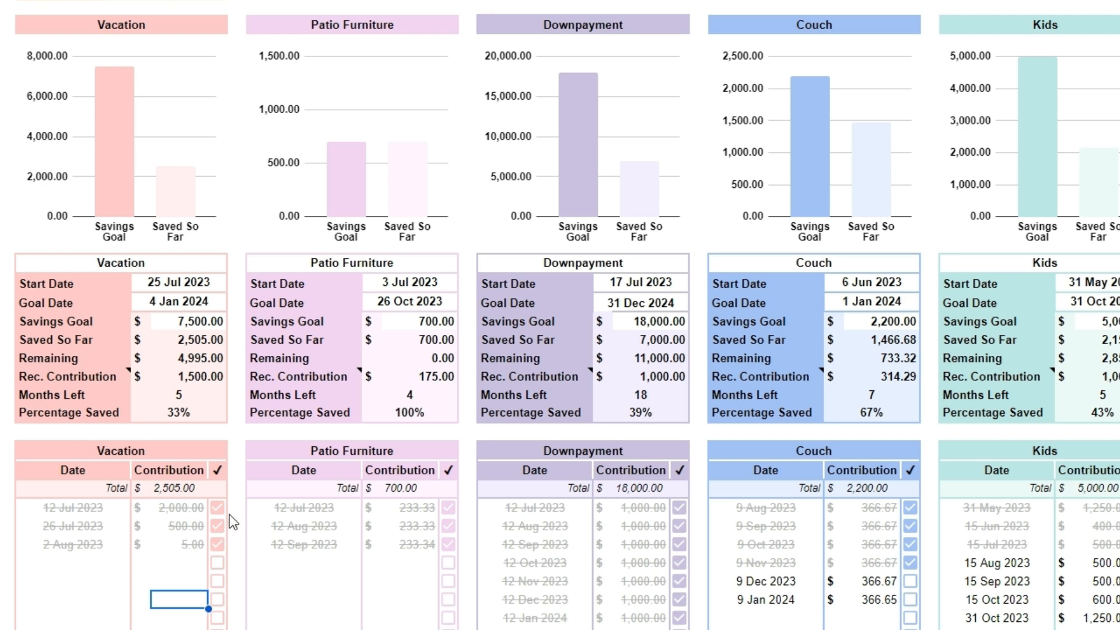
{"action": "left_click_drag", "start_coordinate": [217, 508], "coordinate": [217, 543]}
{"action": "key", "text": "space"}
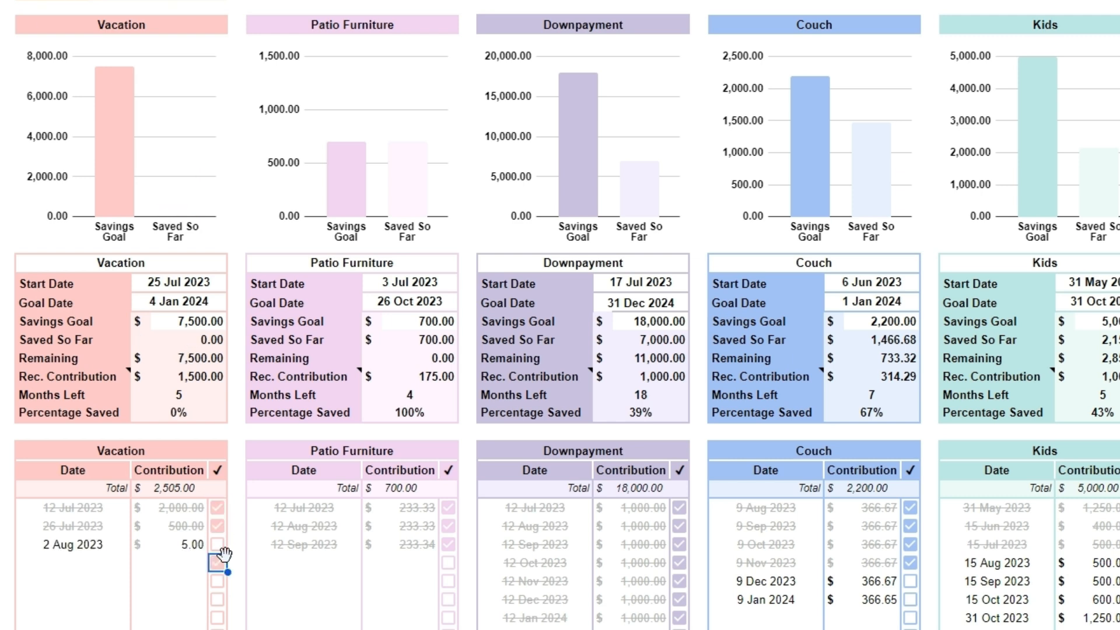
{"action": "key", "text": "space"}
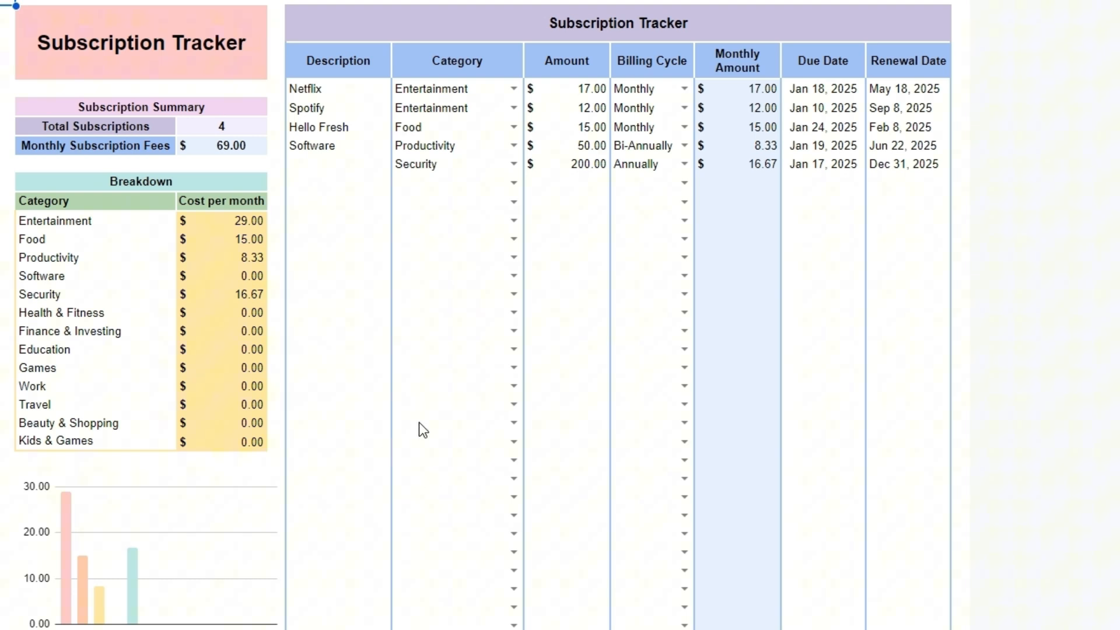
- Review Netflix's Category and Billing Cycle dropdowns, leaving Monthly unchanged
{"action": "left_click", "coordinate": [682, 88]}
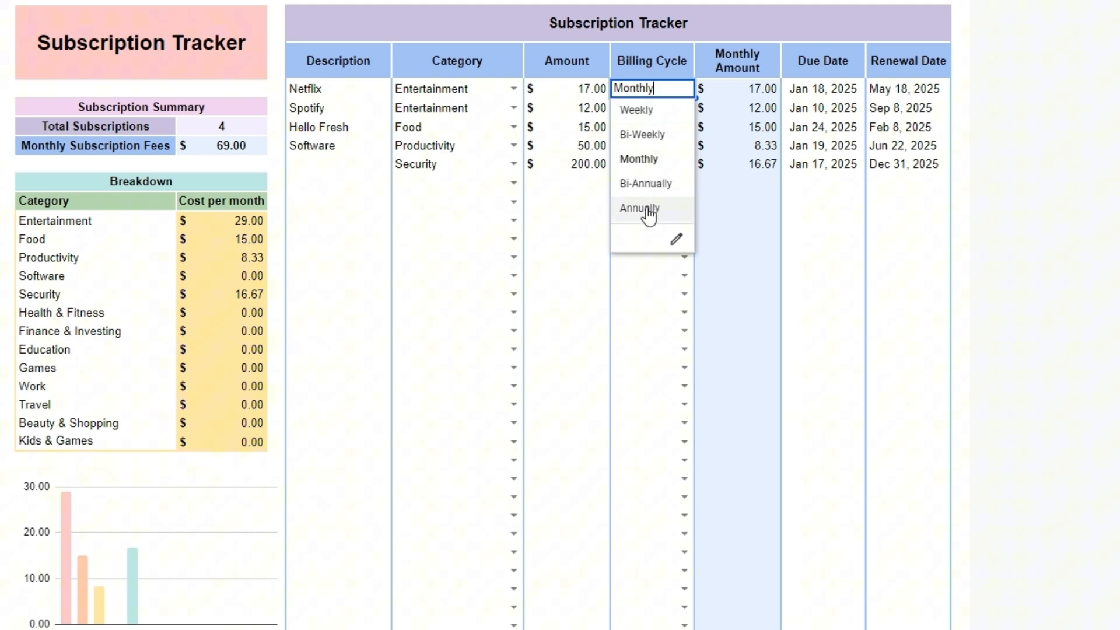
{"action": "left_click", "coordinate": [572, 226]}
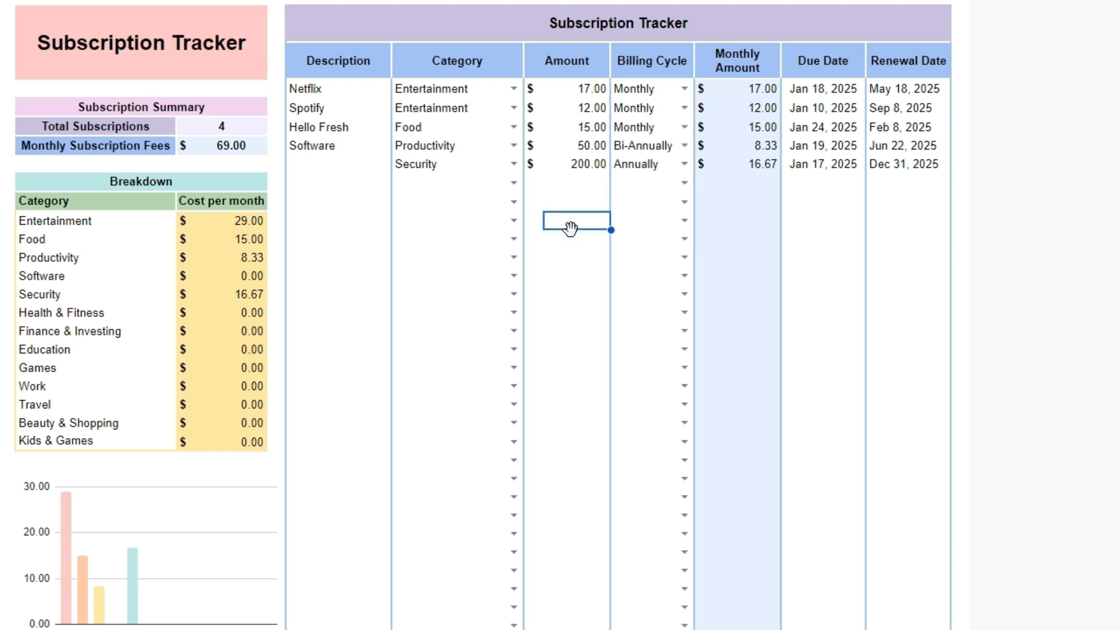
{"action": "left_click", "coordinate": [514, 89]}
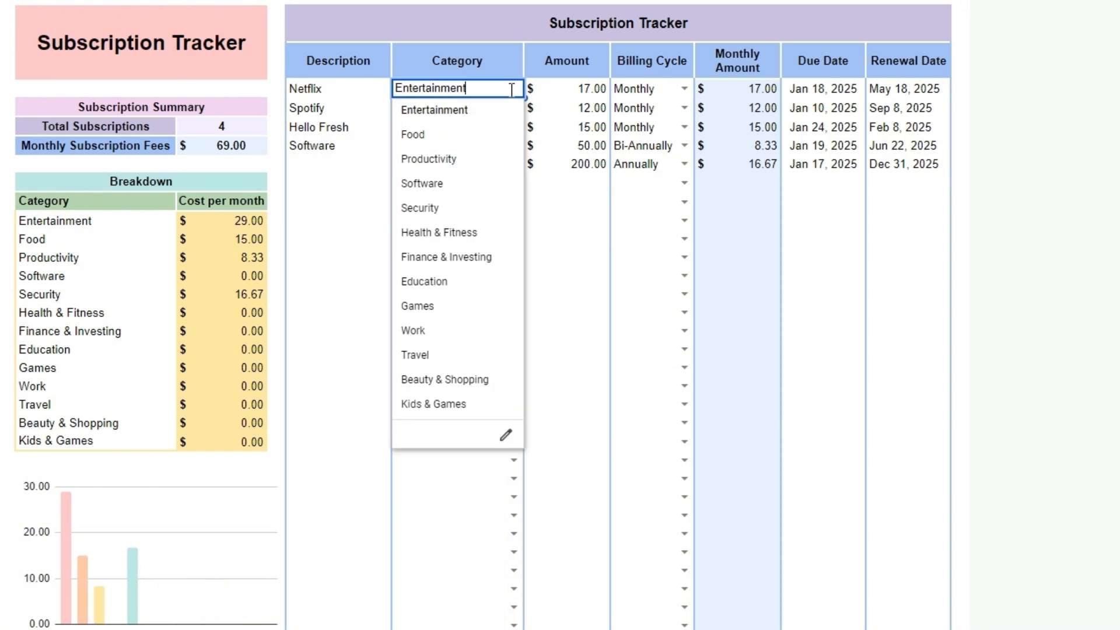
{"action": "left_click", "coordinate": [584, 90]}
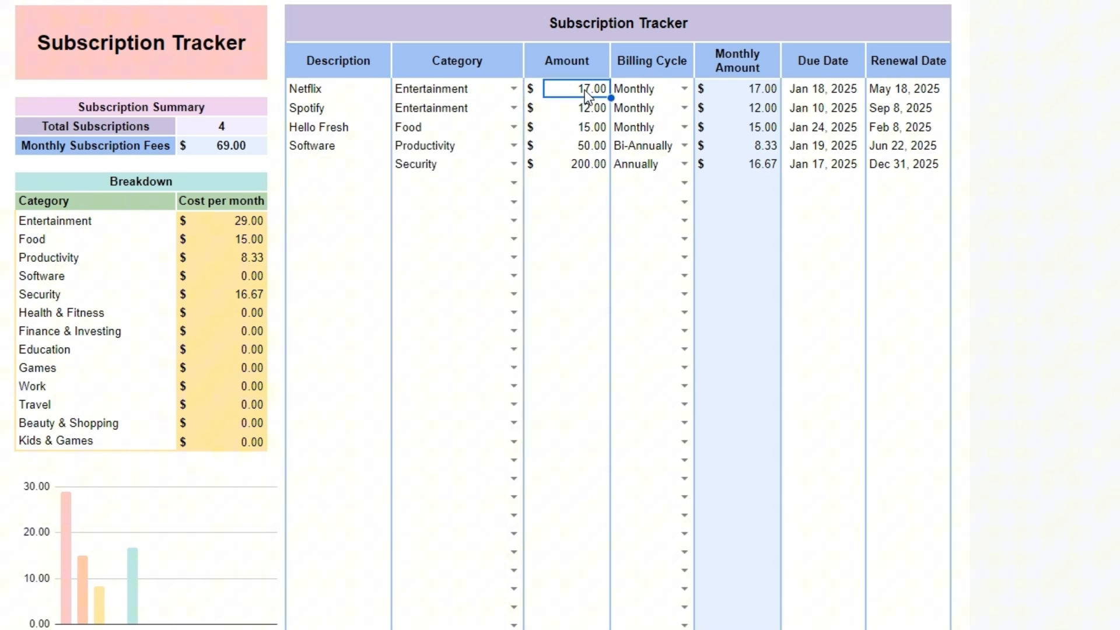
{"action": "left_click", "coordinate": [684, 90]}
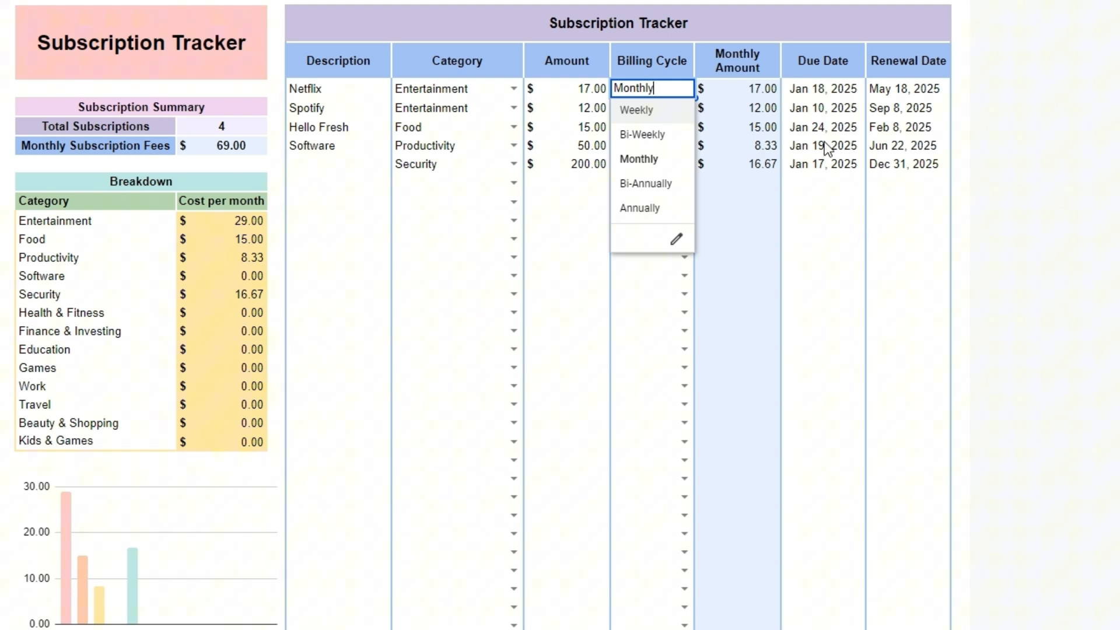
{"action": "left_click", "coordinate": [821, 90]}
{"action": "left_click", "coordinate": [897, 91]}
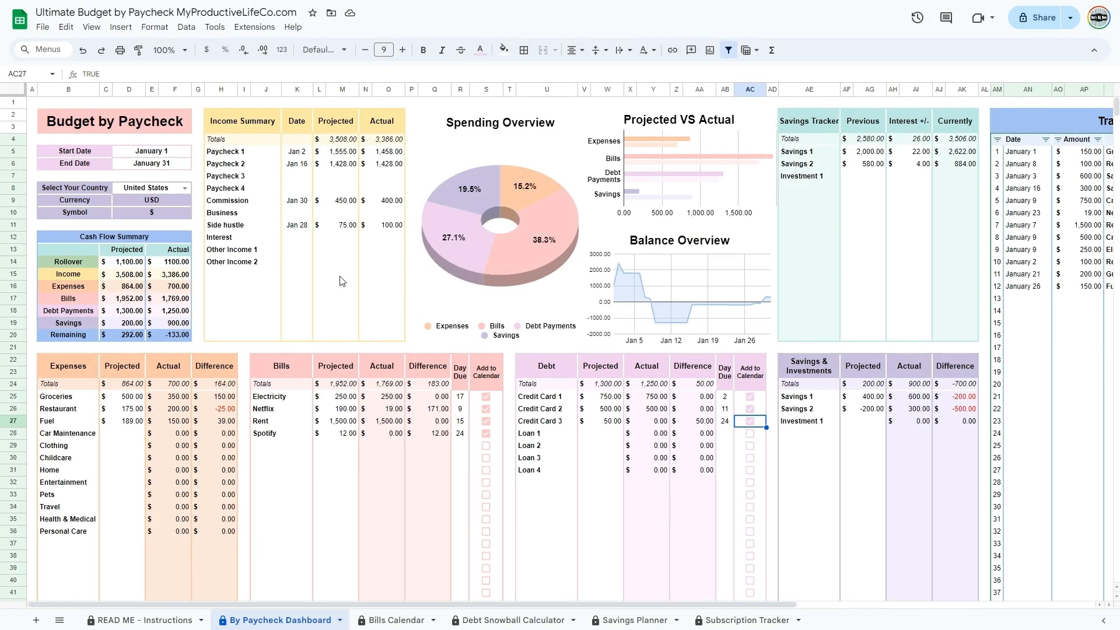
- Review the File menu commands on the By Paycheck Dashboard without choosing any
{"action": "left_click", "coordinate": [42, 26]}
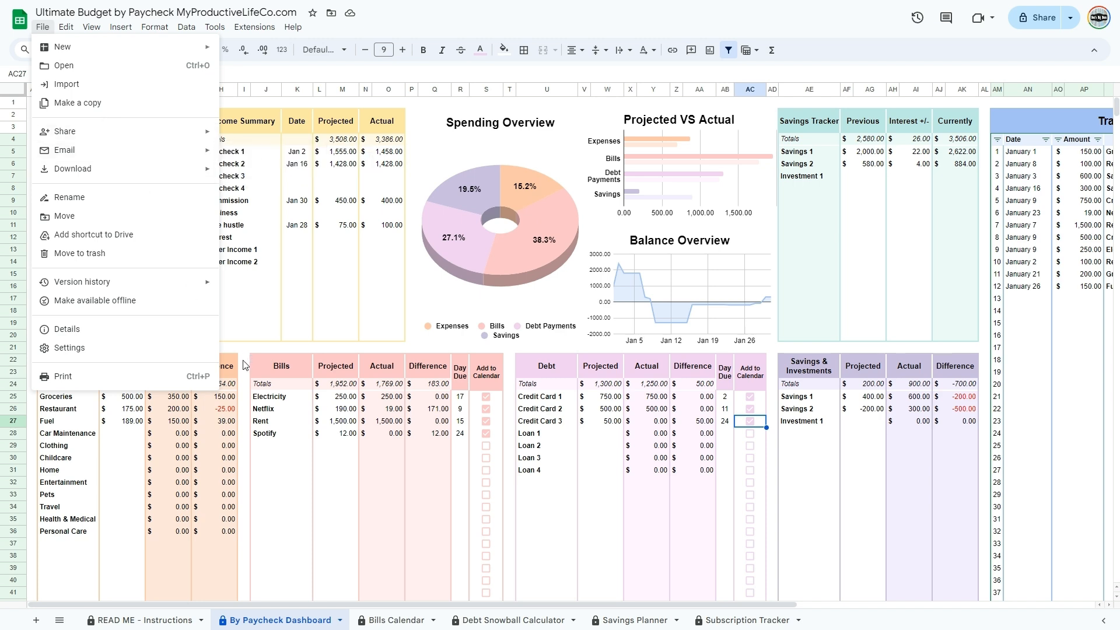
{"action": "left_click", "coordinate": [301, 413]}
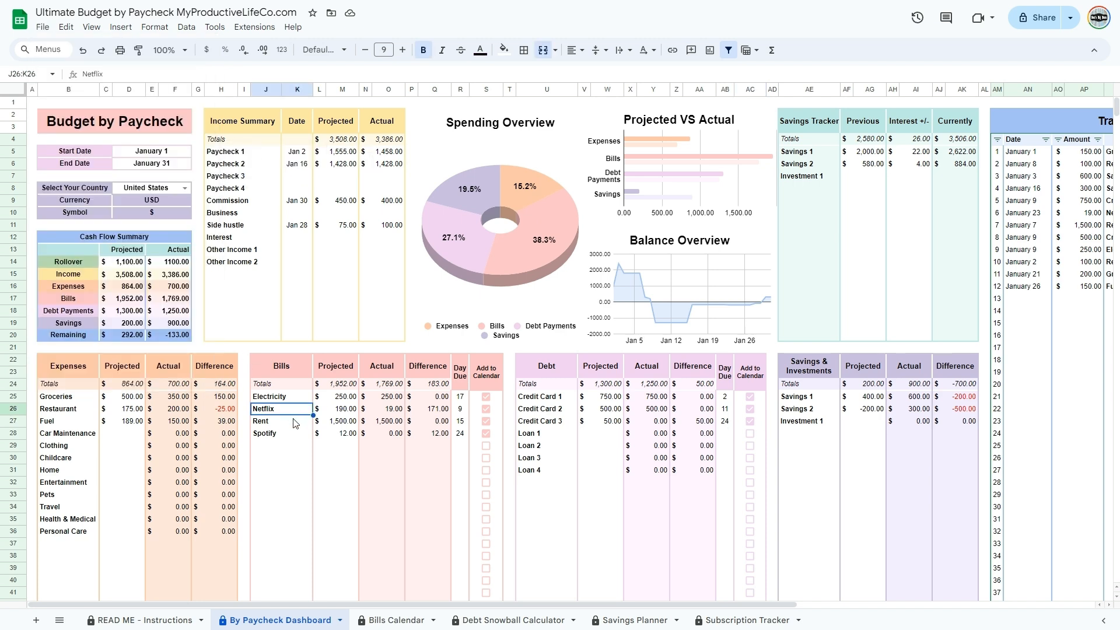
- Clear the projected amounts for Electricity through Spotify, then undo to restore the 1,952.00 bills total
{"action": "left_click_drag", "start_coordinate": [342, 397], "coordinate": [346, 434]}
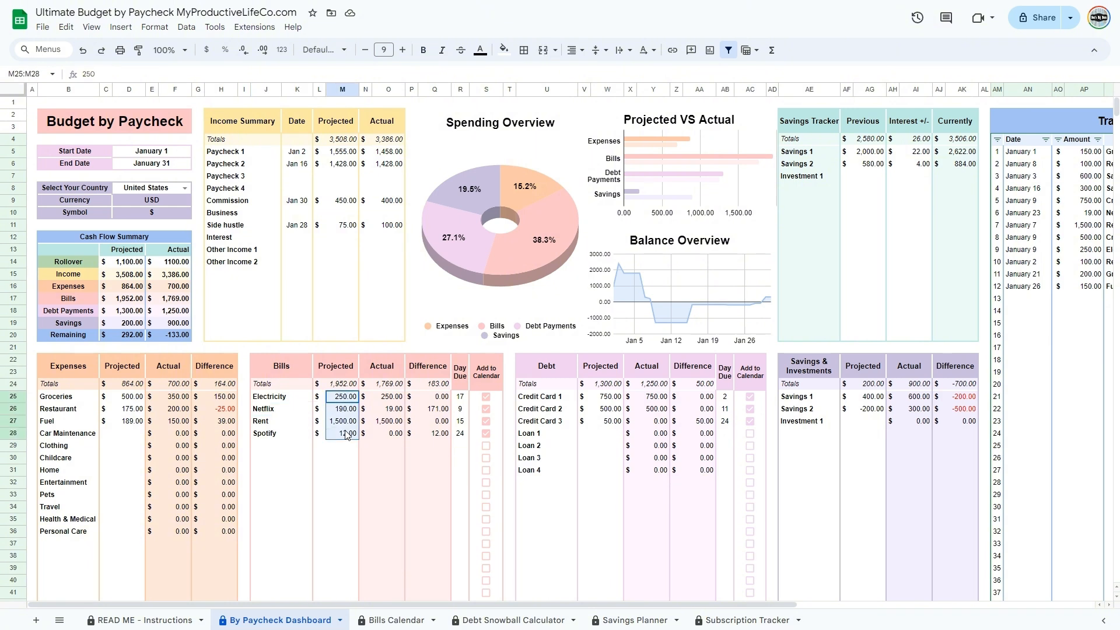
{"action": "key", "text": "Delete"}
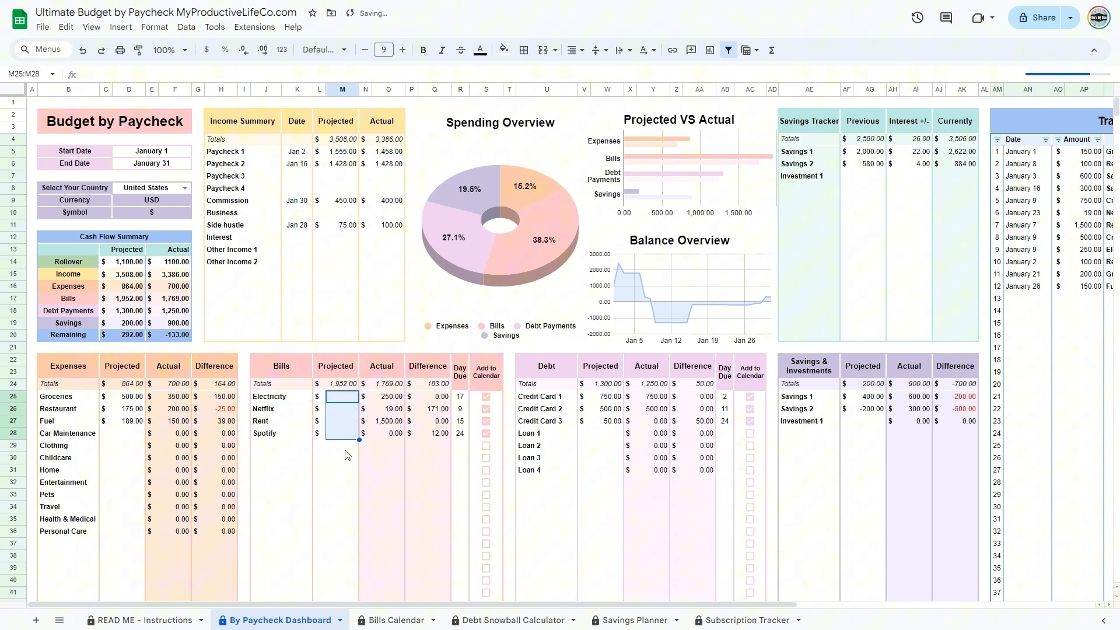
{"action": "key", "text": "ctrl+z"}
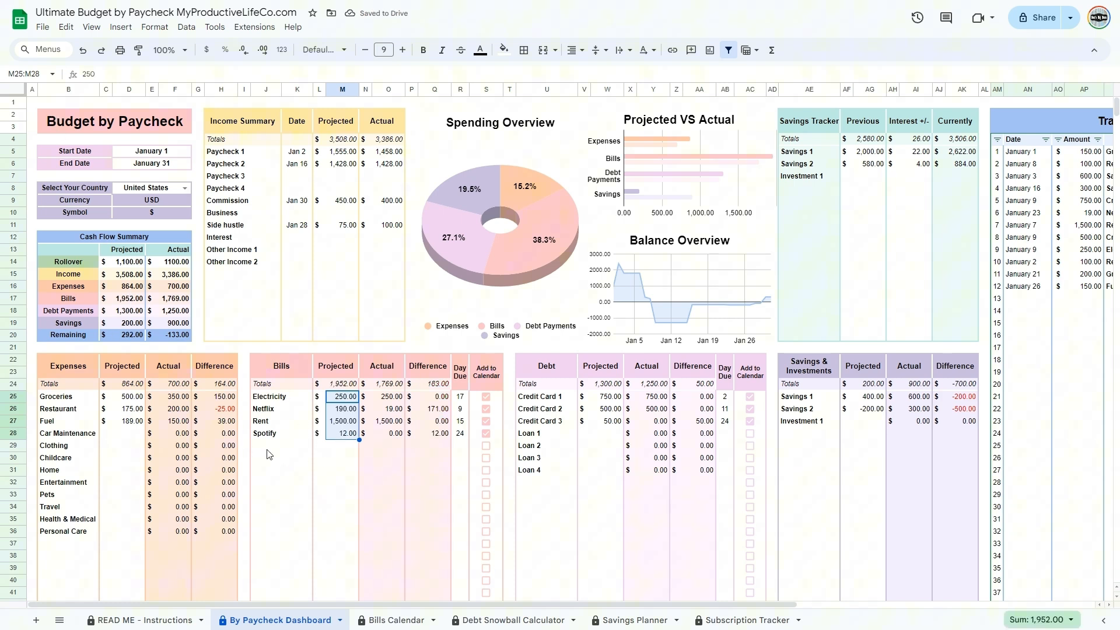
{"action": "left_click", "coordinate": [349, 464]}
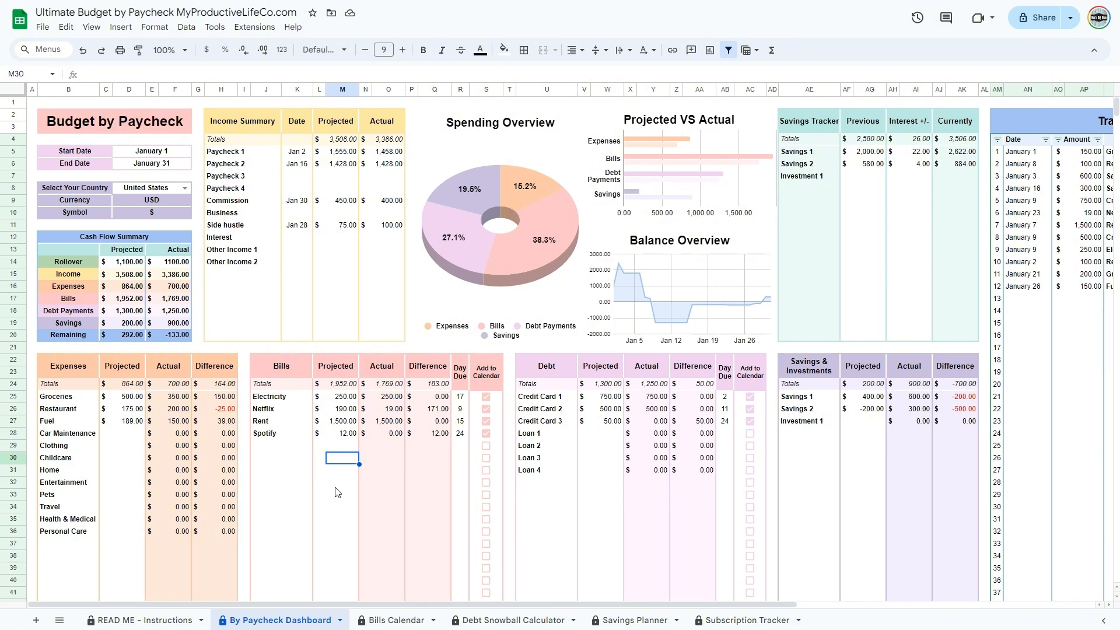
- Duplicate the By Paycheck Dashboard sheet, rename the copy jan2025, and return to the original tab
{"action": "right_click", "coordinate": [286, 624]}
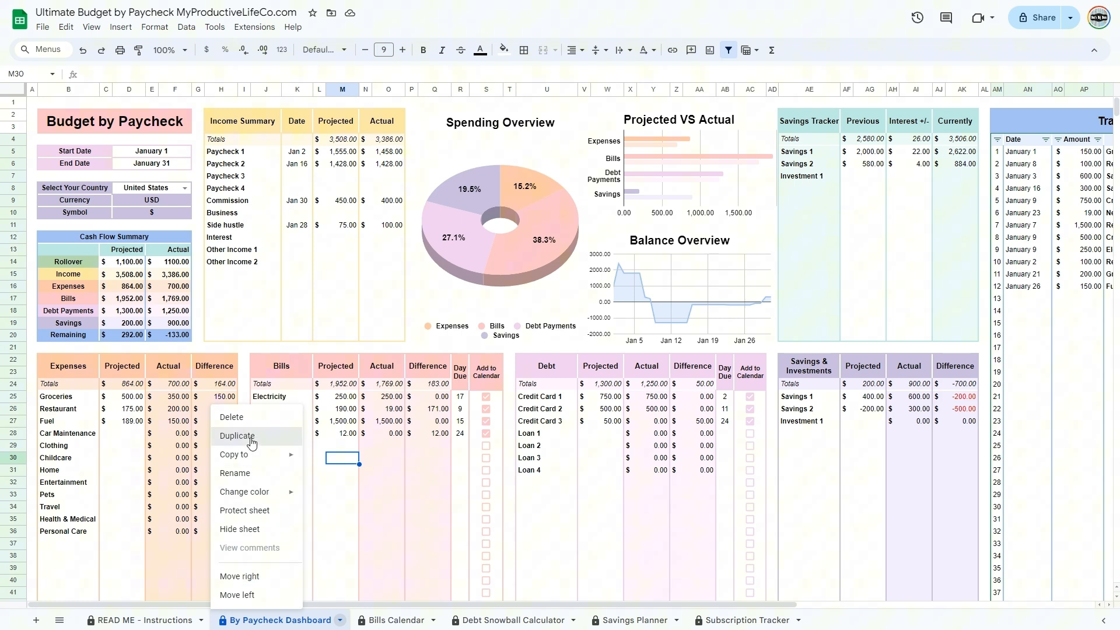
{"action": "left_click", "coordinate": [251, 440]}
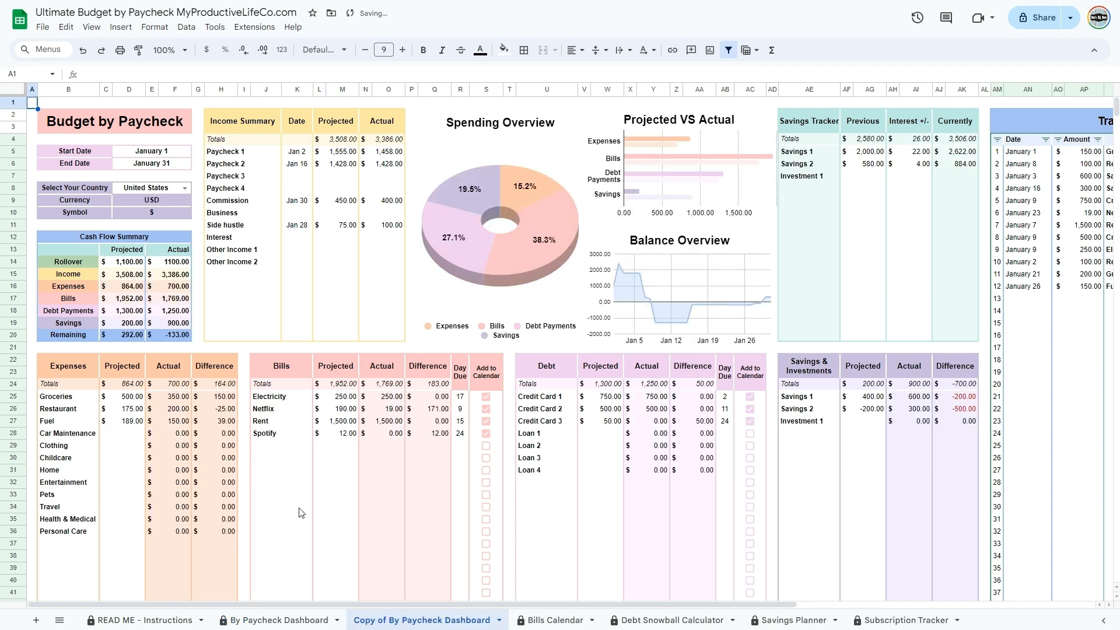
{"action": "double_click", "coordinate": [404, 624]}
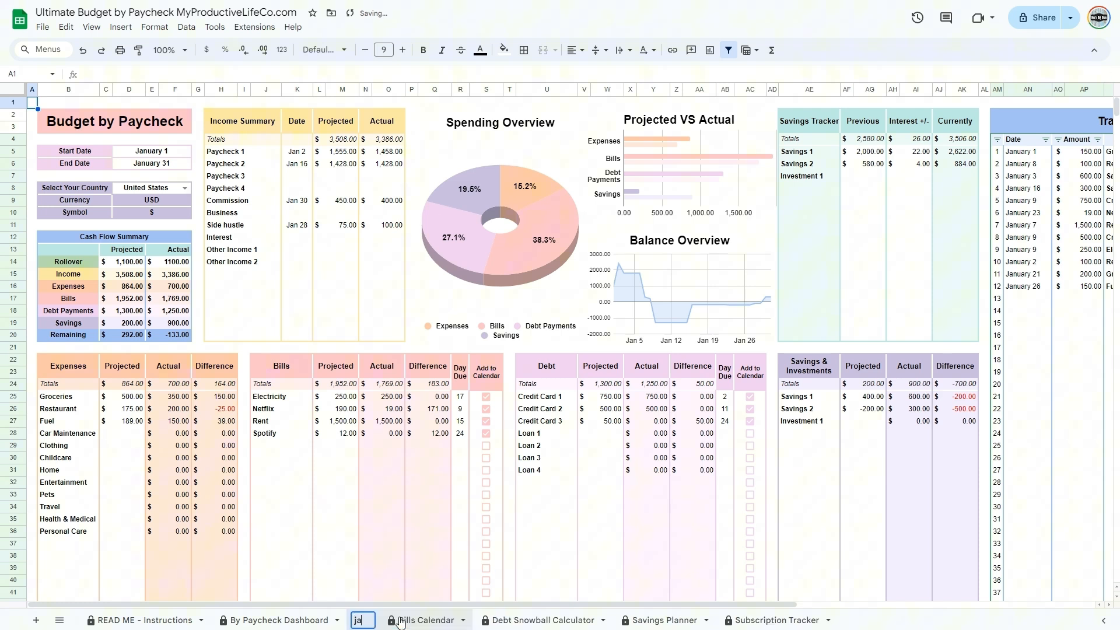
{"action": "type", "text": "jan2025"}
{"action": "left_click", "coordinate": [313, 507]}
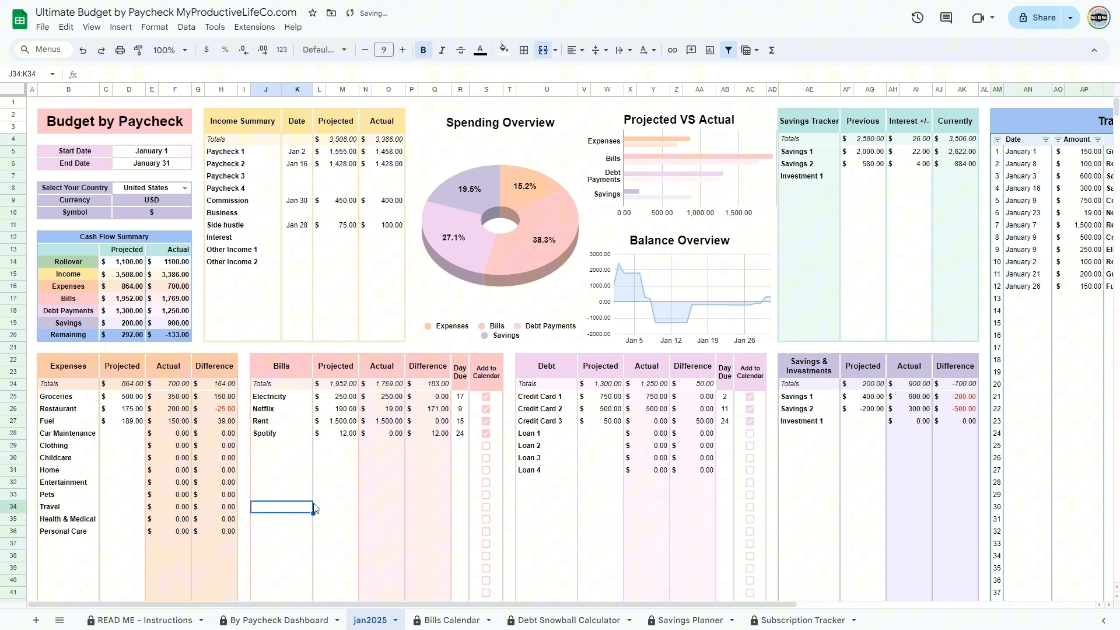
{"action": "left_click", "coordinate": [281, 623]}
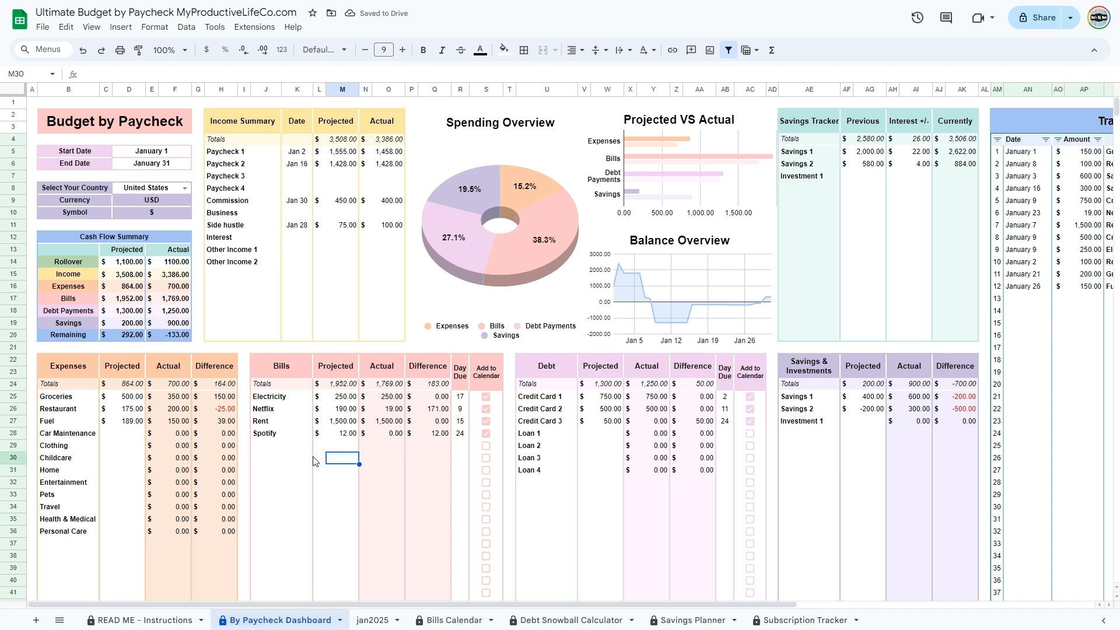